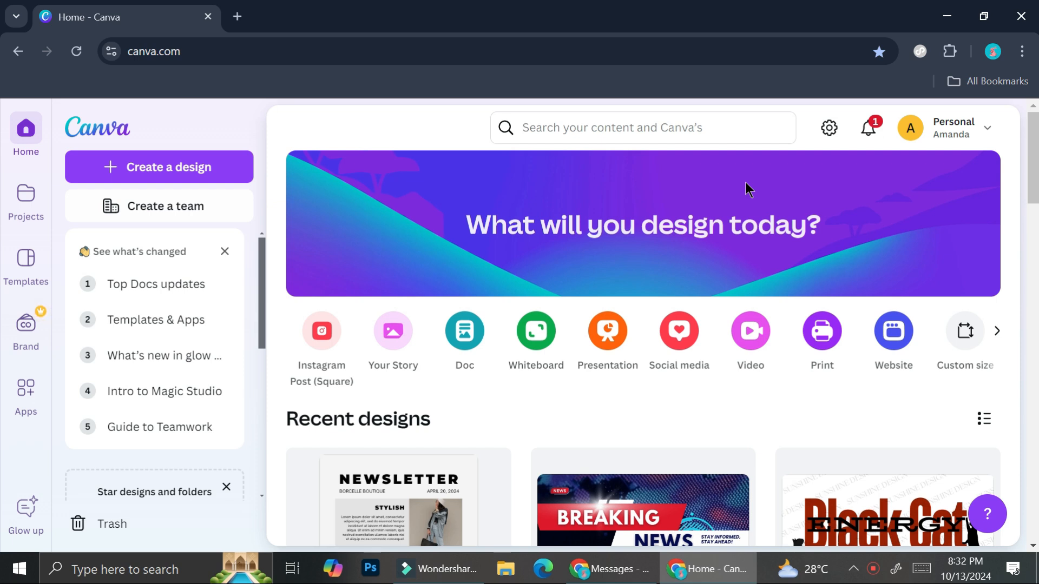
Step: Search all content and templates for "monthly budget"
click(653, 129)
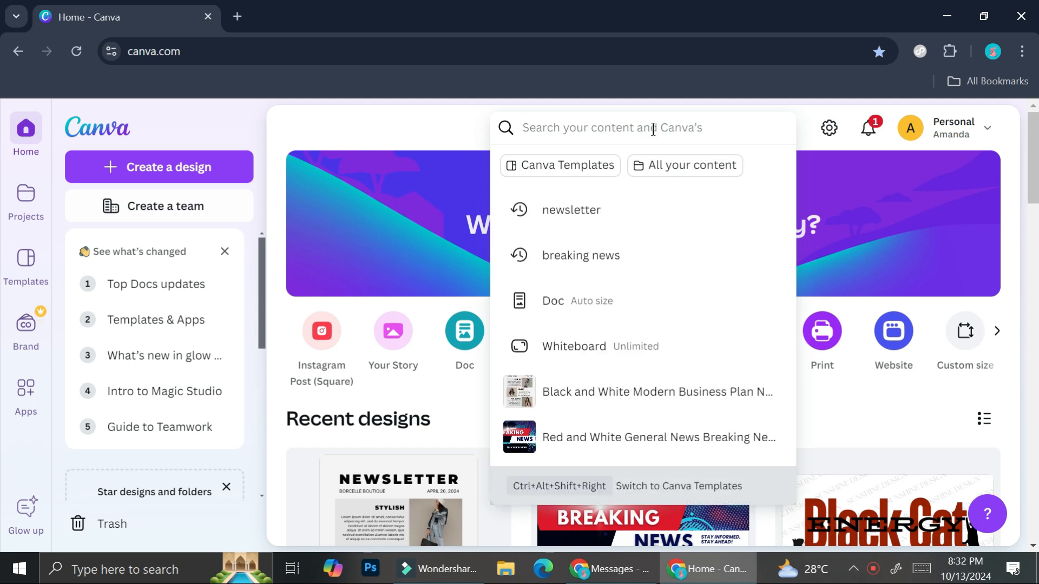
text(monthly budgr)
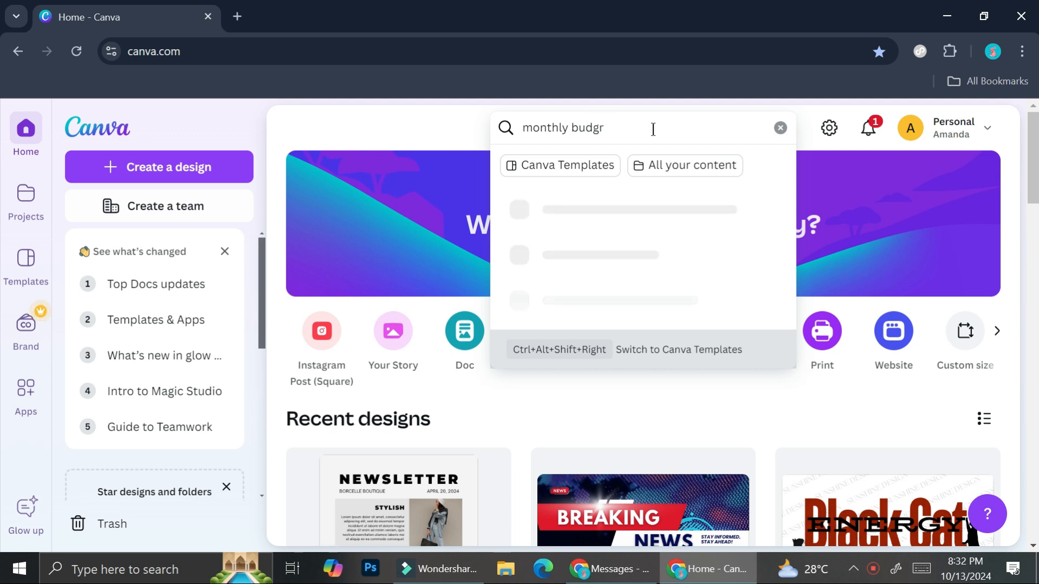
key(BackSpace)
text(et)
key(Return)
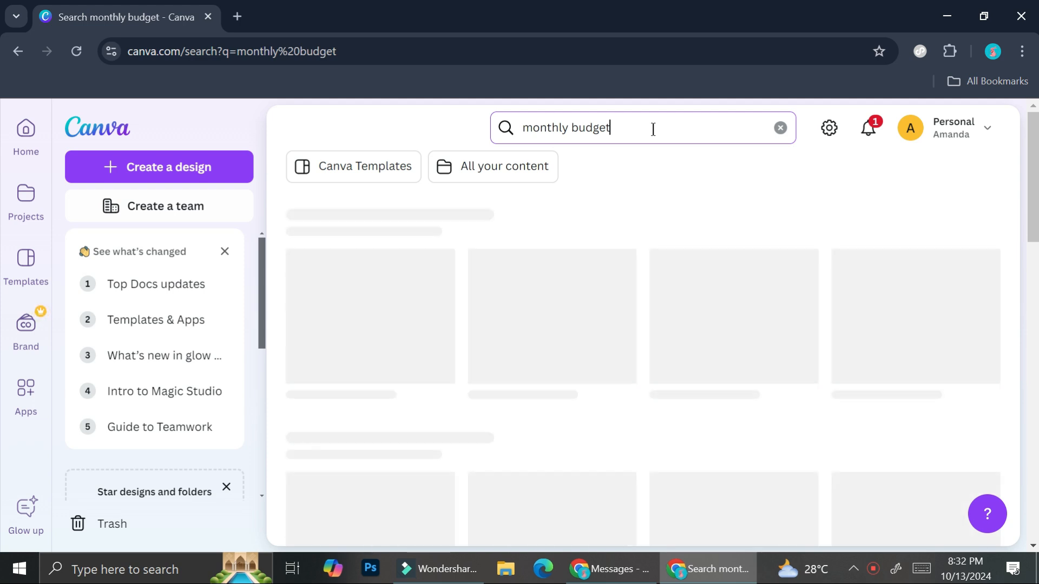
Step: Browse the monthly budget template results to compare the available planner designs
scroll(656, 192, down, 5)
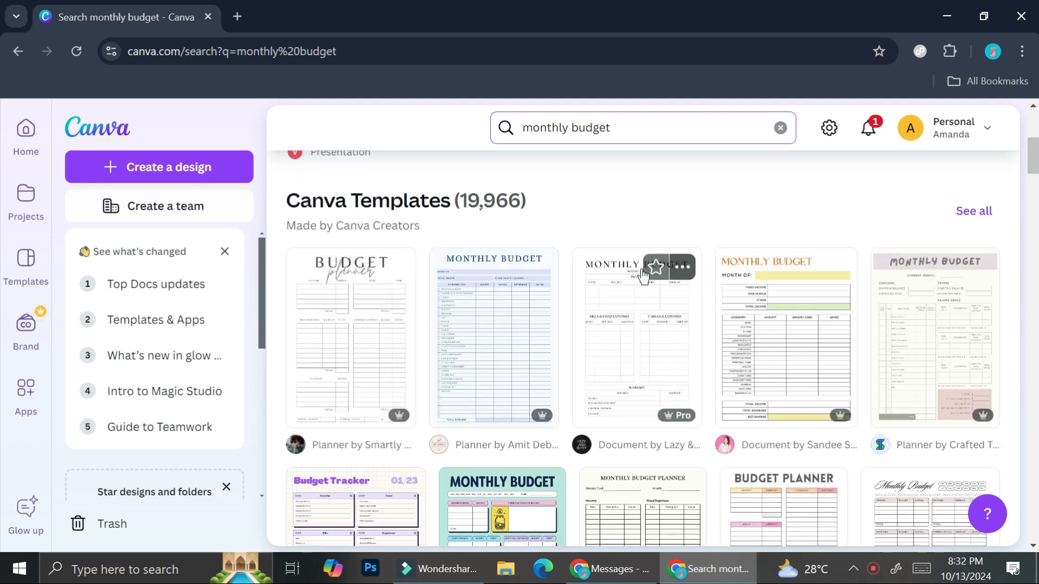
scroll(436, 336, down, 5)
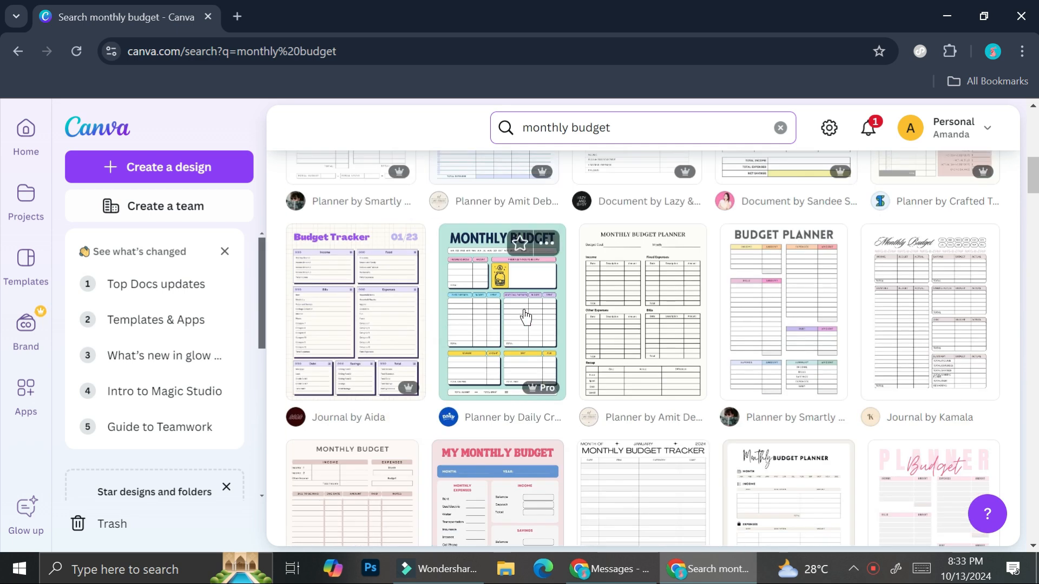
scroll(631, 341, down, 3)
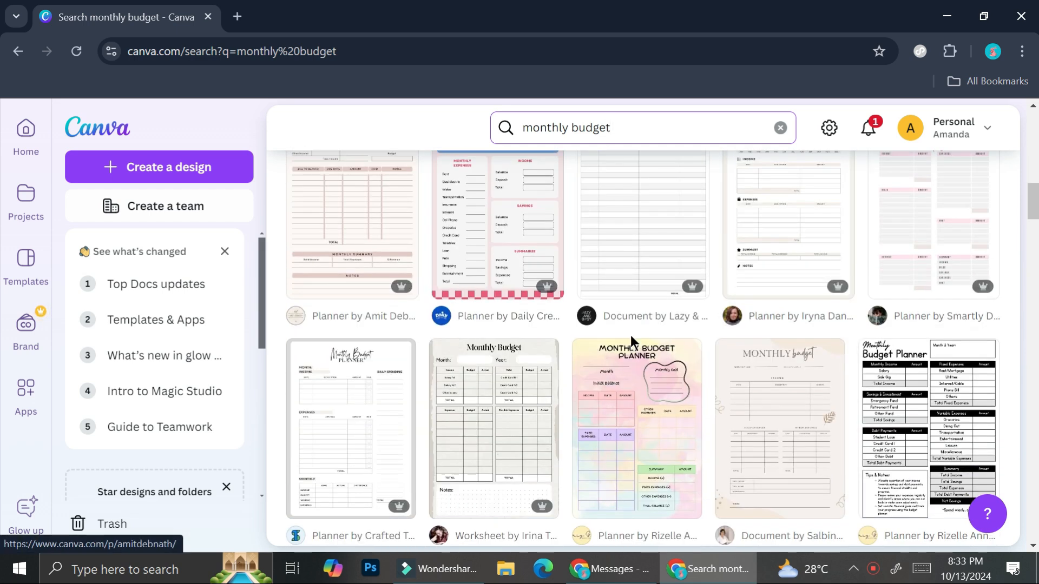
scroll(631, 341, down, 3)
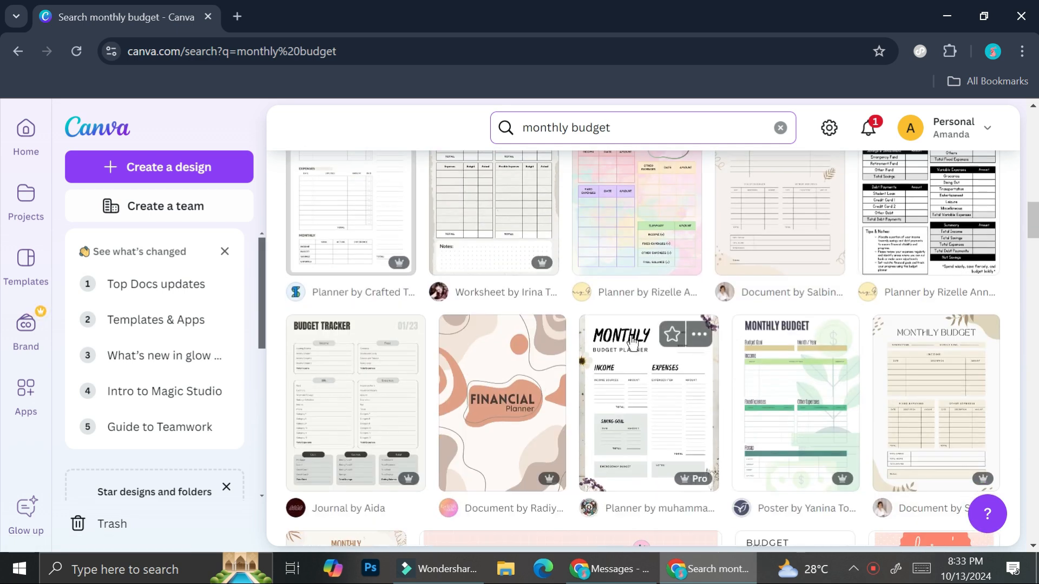
scroll(632, 341, down, 1)
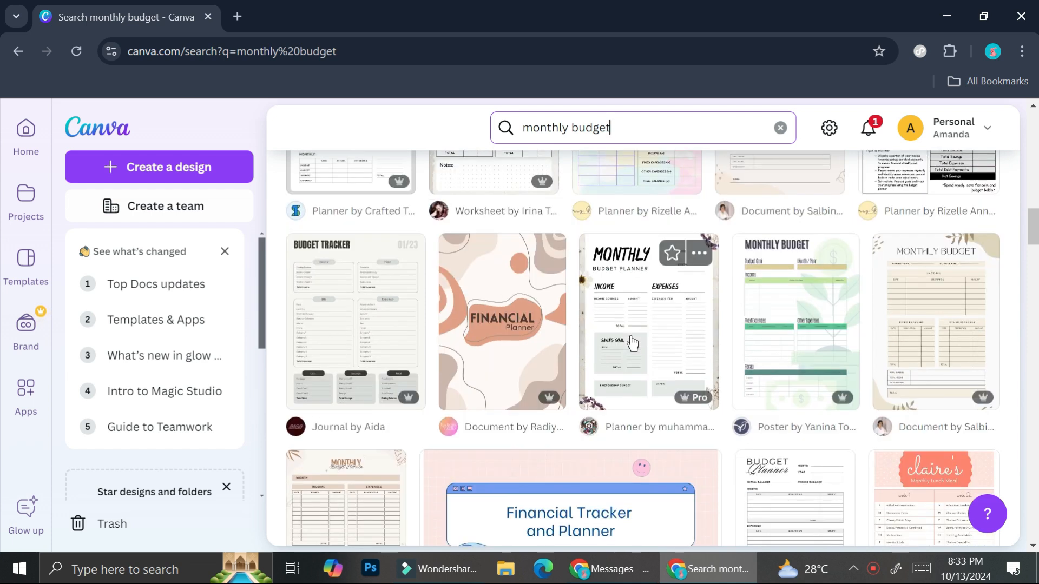
scroll(632, 343, down, 3)
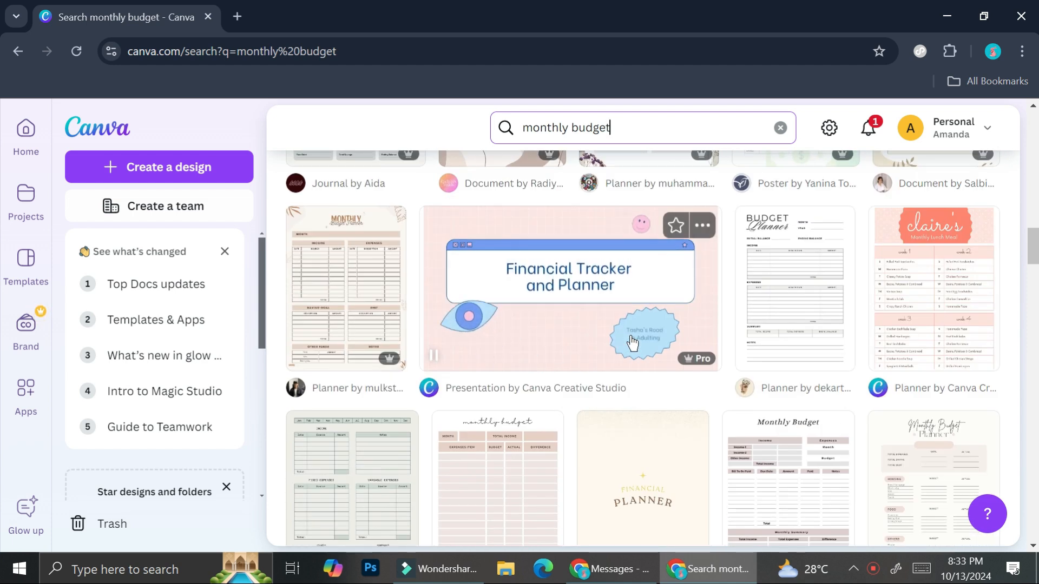
scroll(632, 342, down, 2)
scroll(632, 342, down, 2)
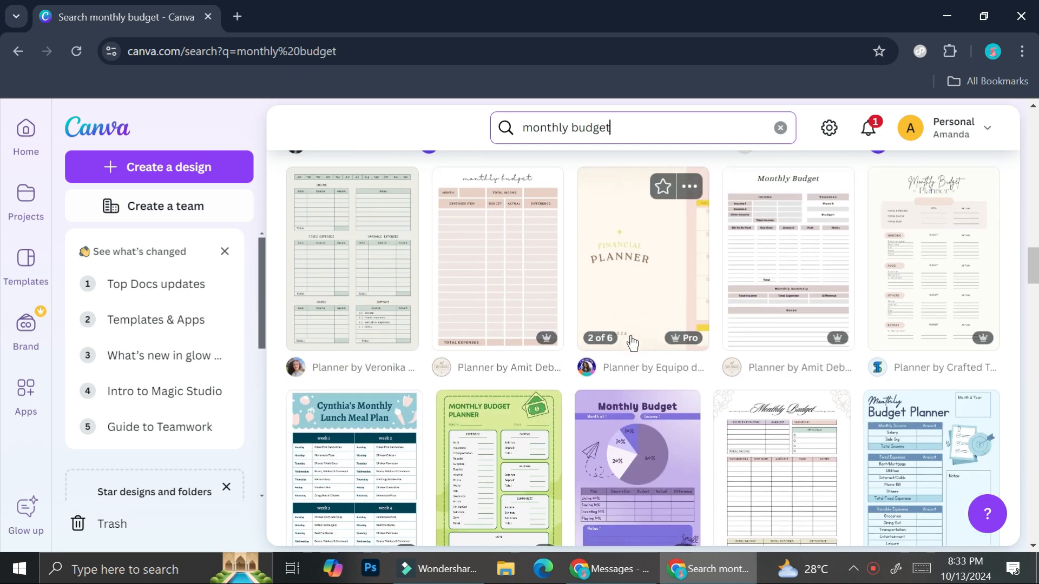
scroll(632, 342, down, 5)
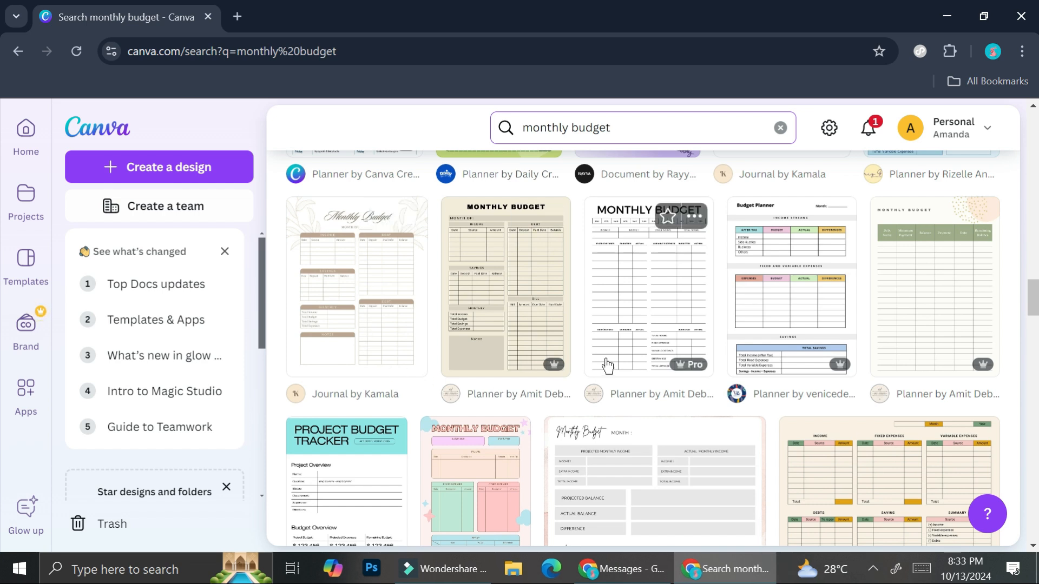
scroll(607, 348, up, 4)
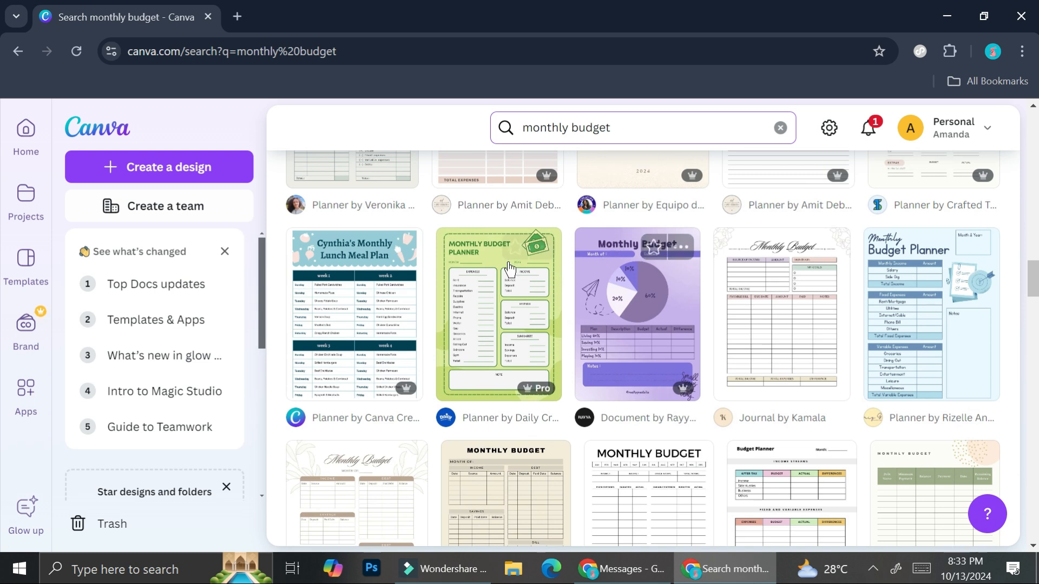
scroll(351, 296, up, 5)
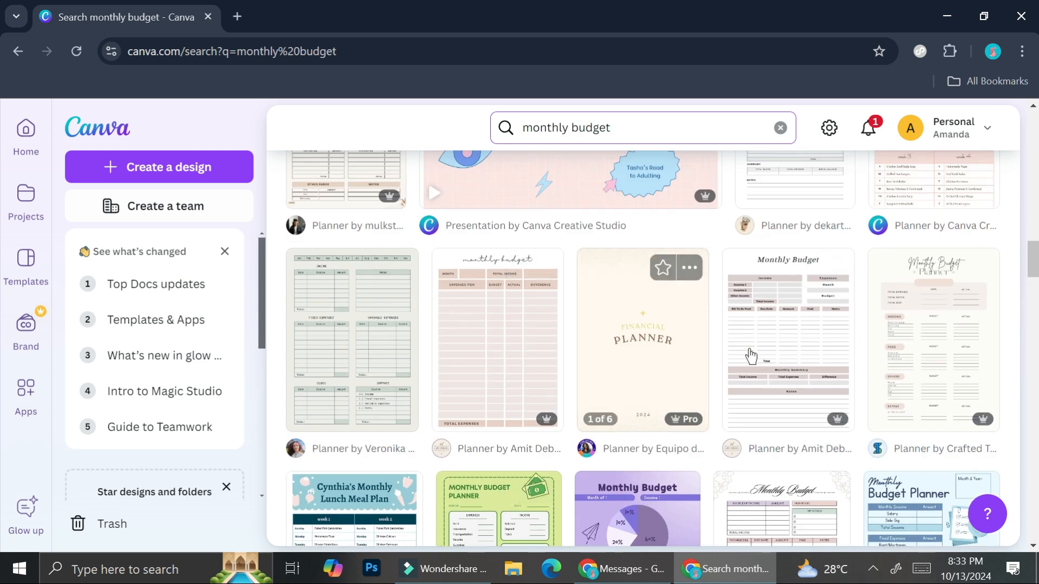
scroll(842, 287, up, 3)
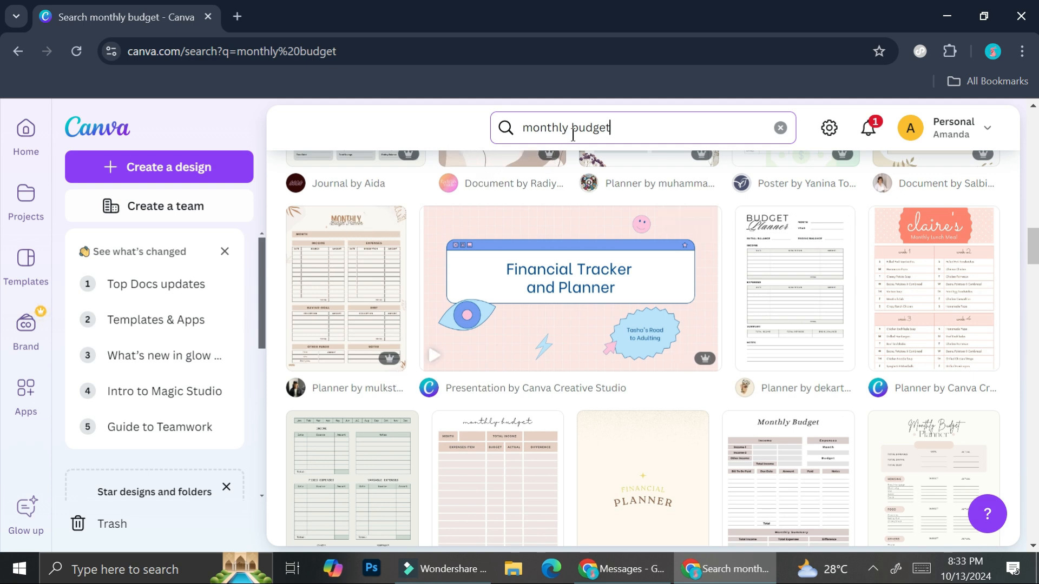
Step: Replace the search query with "budget panner" and run the search
drag(573, 130, 503, 130)
key(BackSpace)
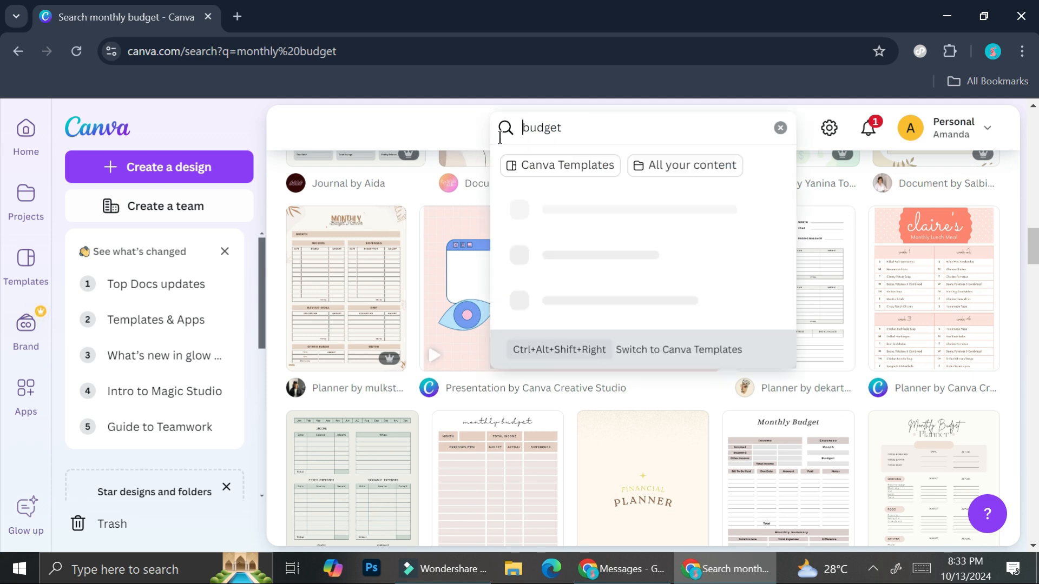
text(p)
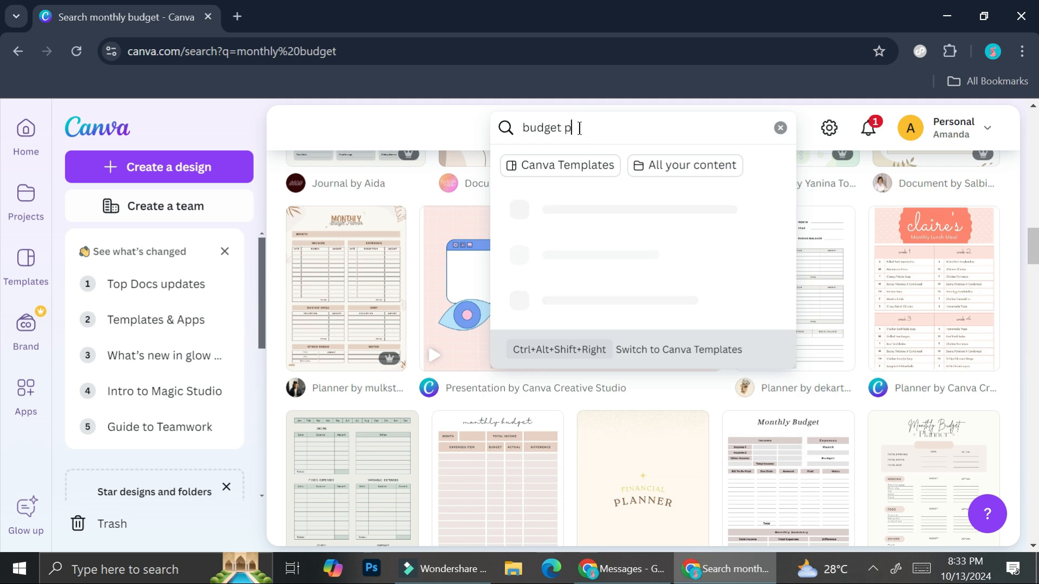
text(anner)
key(Return)
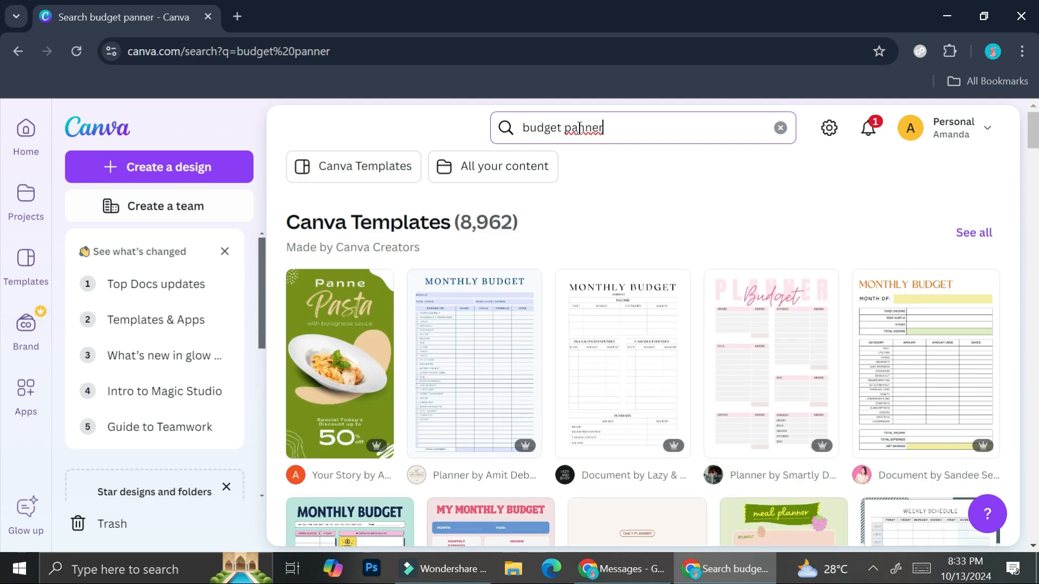
Step: Find the Beige Aesthetic Monthly Budget Planner A4 Document among the template results and open its preview
scroll(744, 223, down, 5)
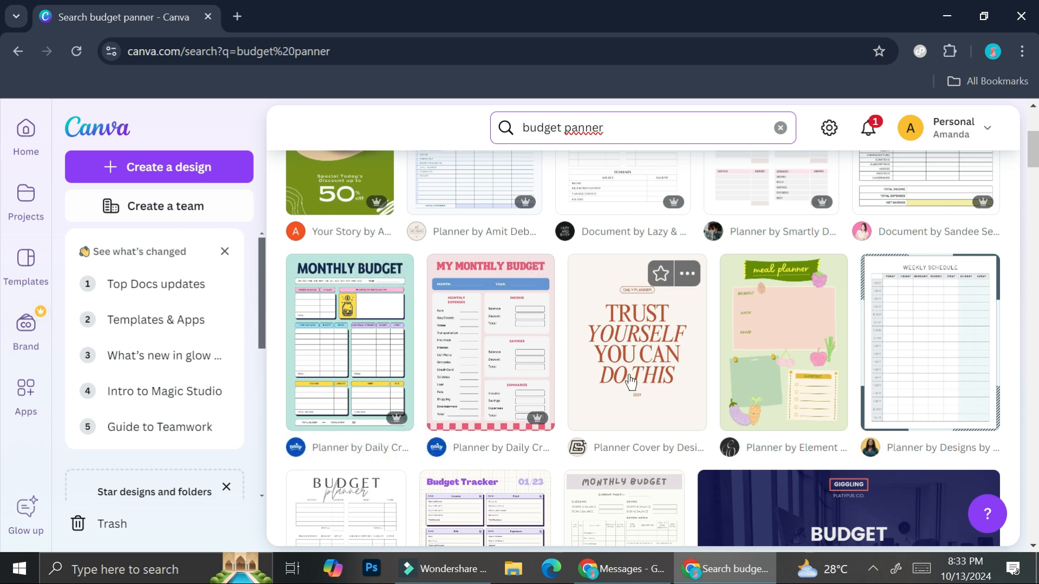
scroll(630, 381, down, 3)
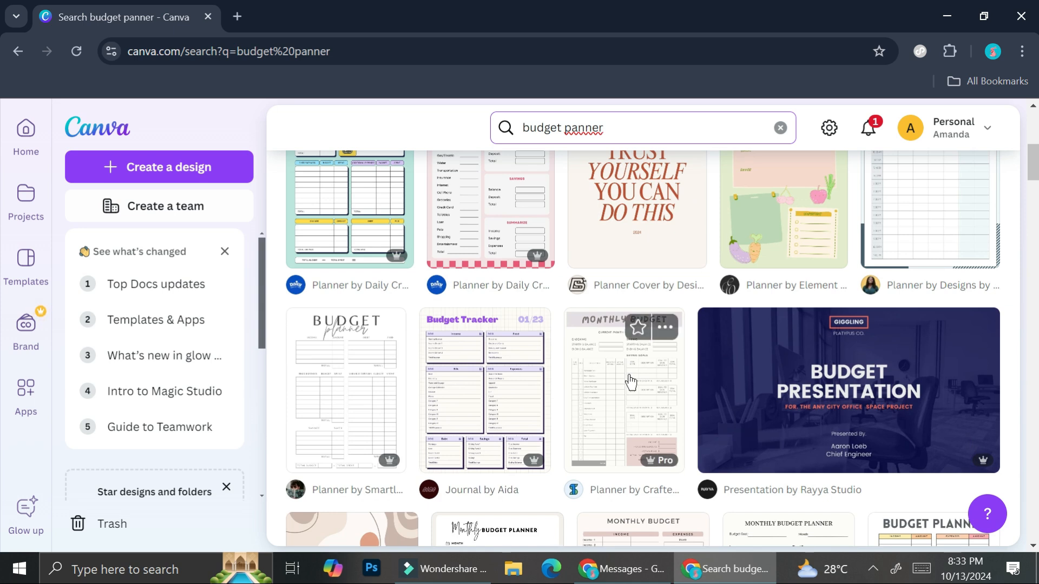
scroll(631, 381, down, 3)
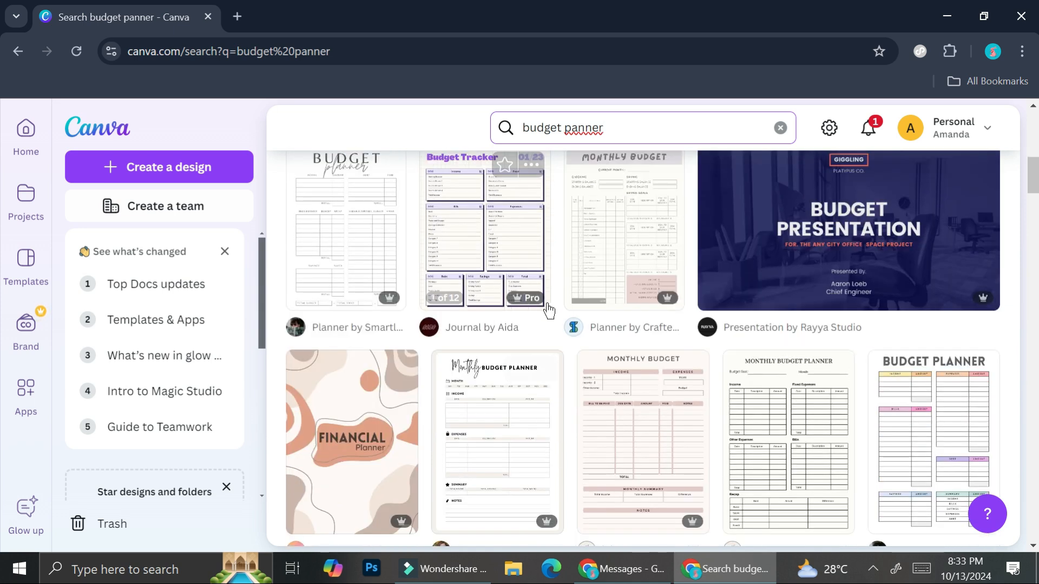
scroll(605, 342, down, 2)
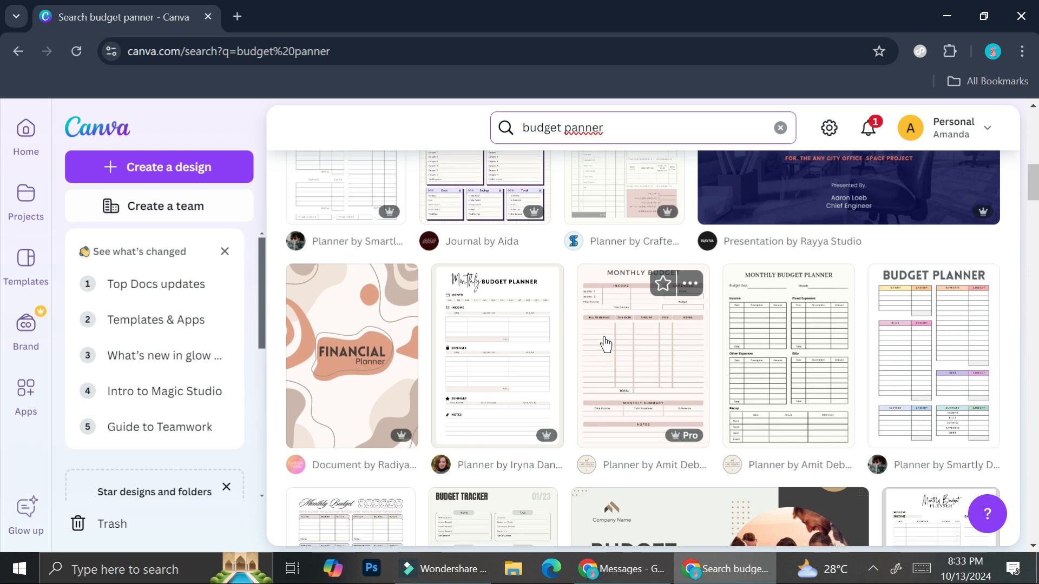
scroll(605, 343, down, 3)
scroll(605, 343, down, 3)
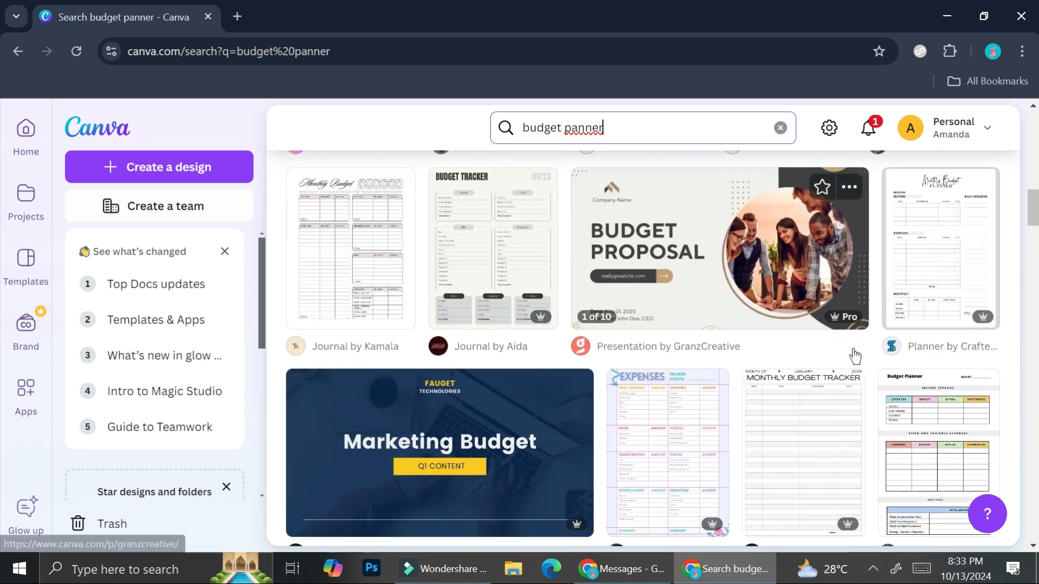
scroll(789, 319, down, 5)
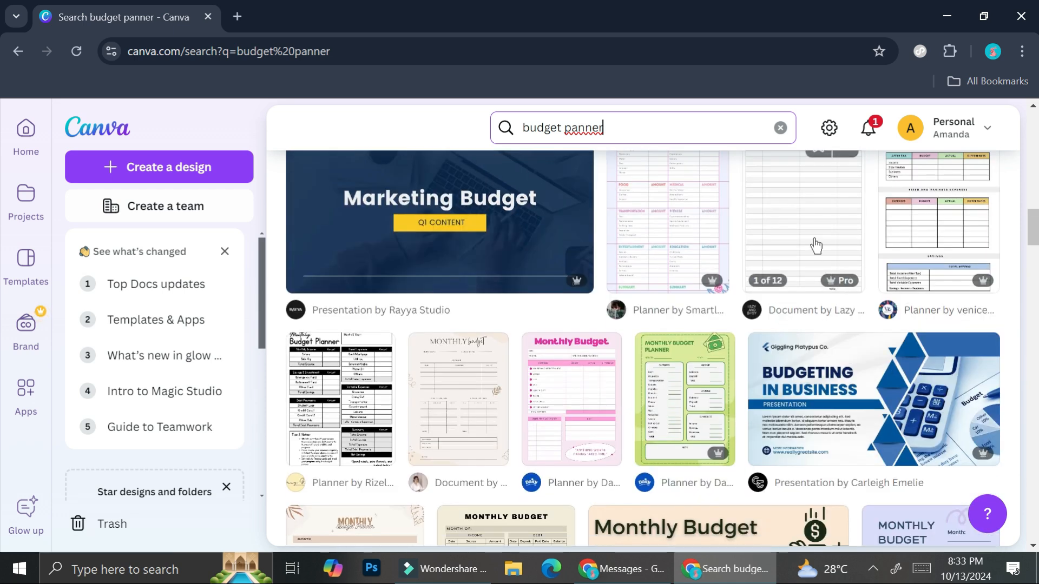
click(462, 399)
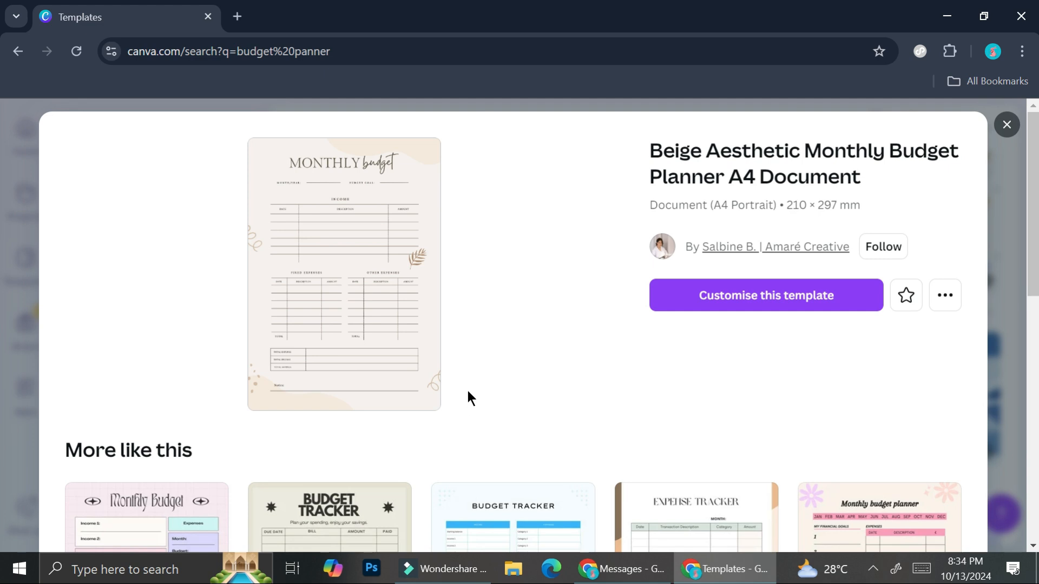
Step: Choose the Pastel Minimalist Monthly Budget Document A4 from the similar templates and open it for customising
scroll(517, 370, down, 5)
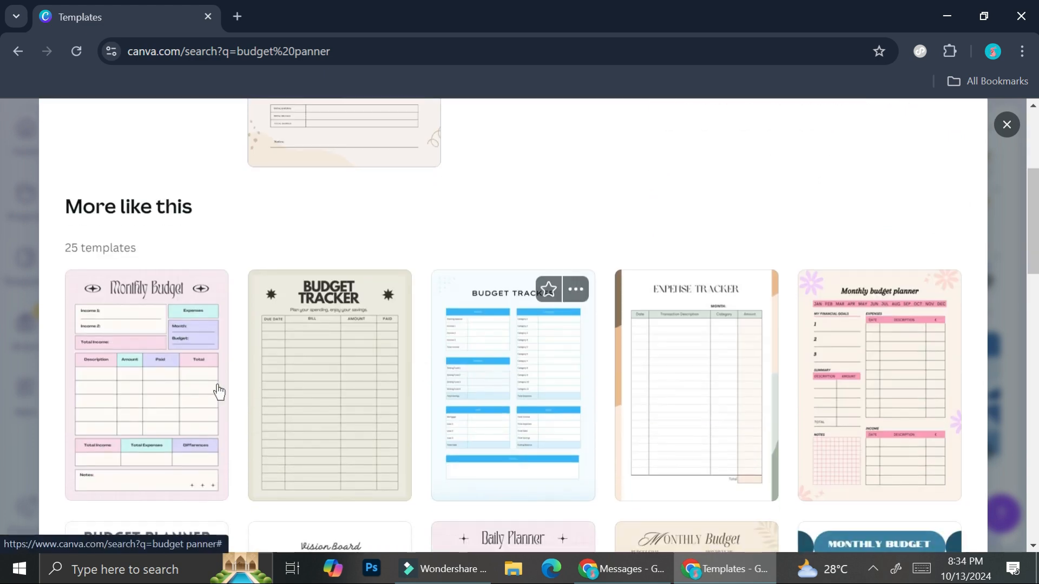
click(178, 392)
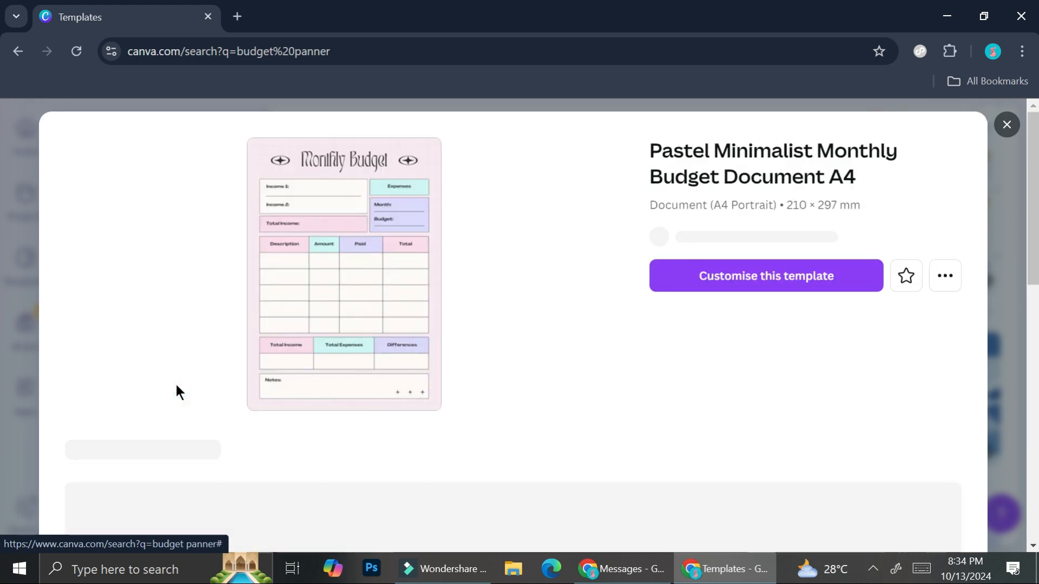
scroll(535, 331, down, 3)
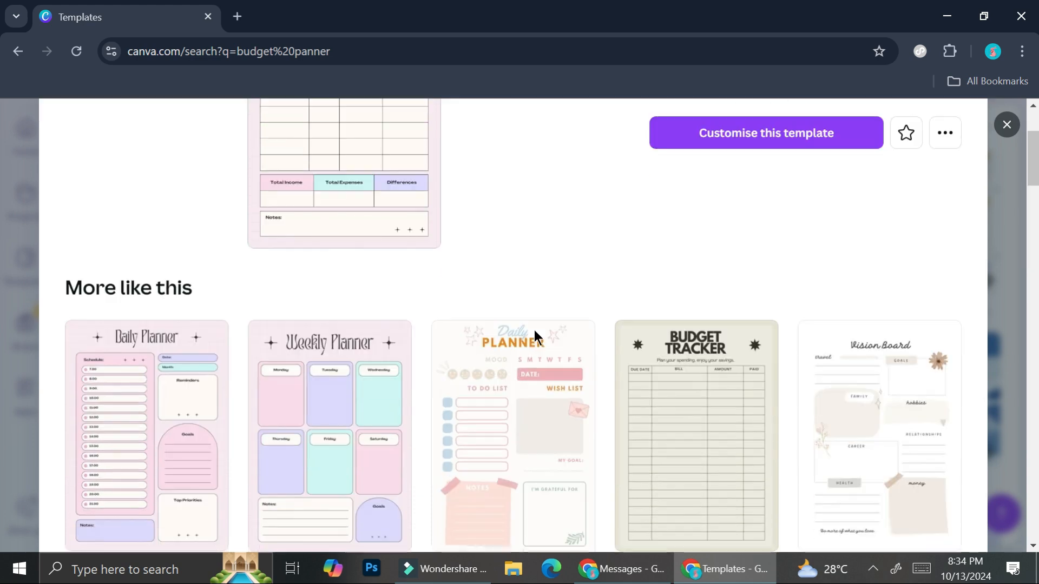
scroll(509, 319, down, 2)
scroll(489, 323, down, 1)
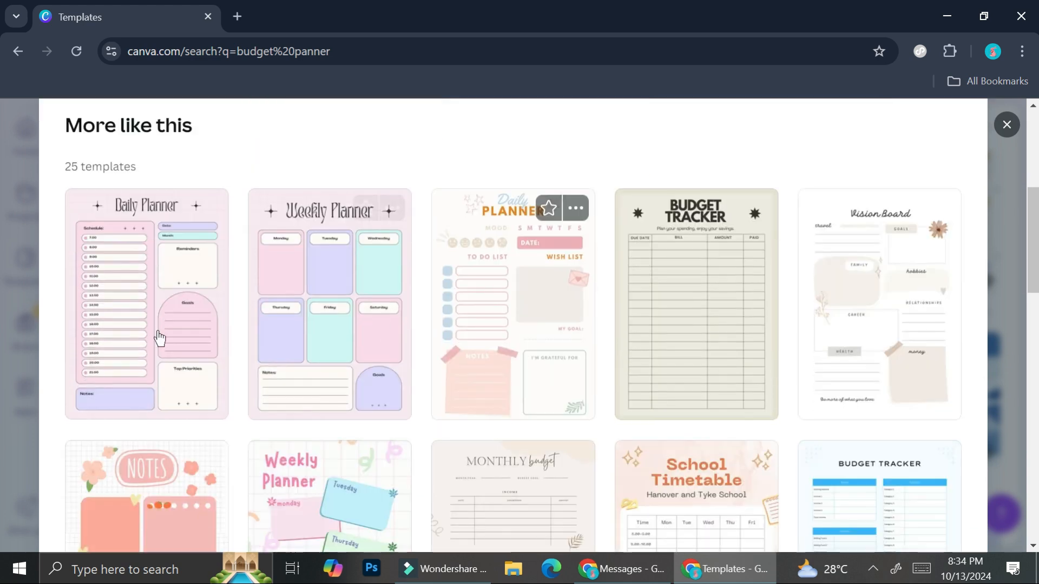
scroll(596, 211, up, 5)
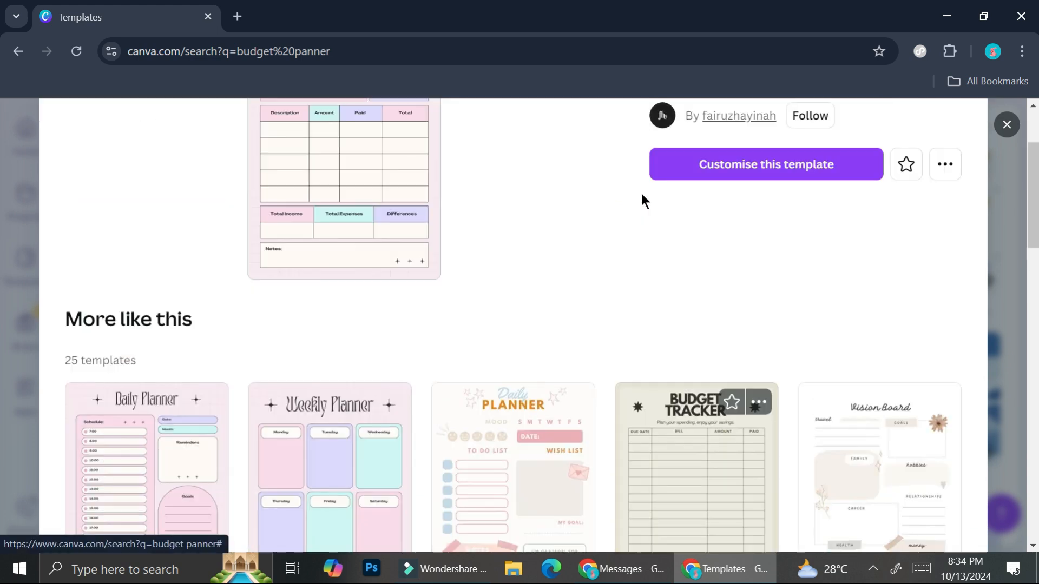
click(678, 221)
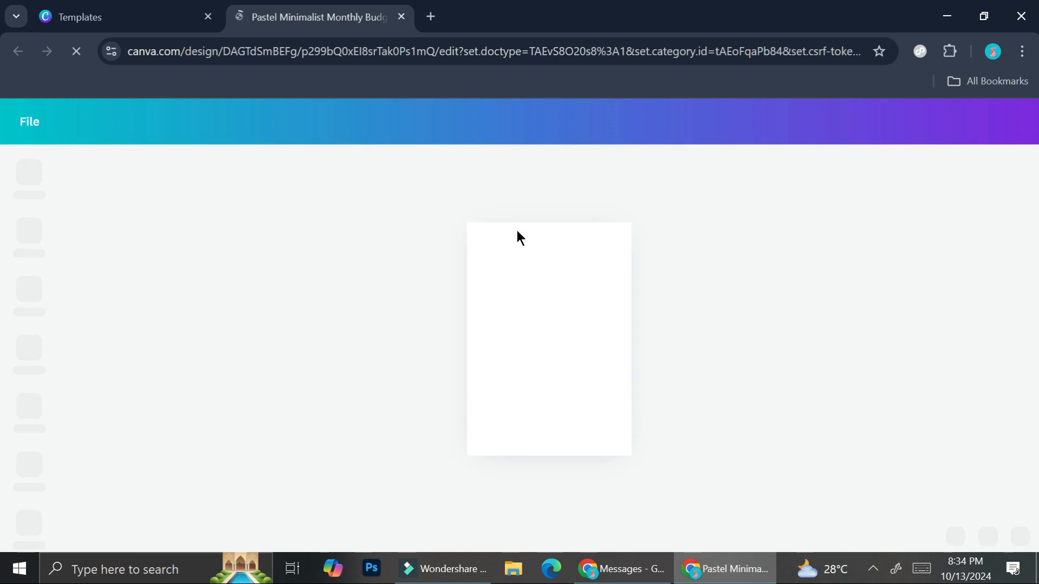
Step: Search Google for "pastel color palette" in a new browser tab and look through the results
click(437, 18)
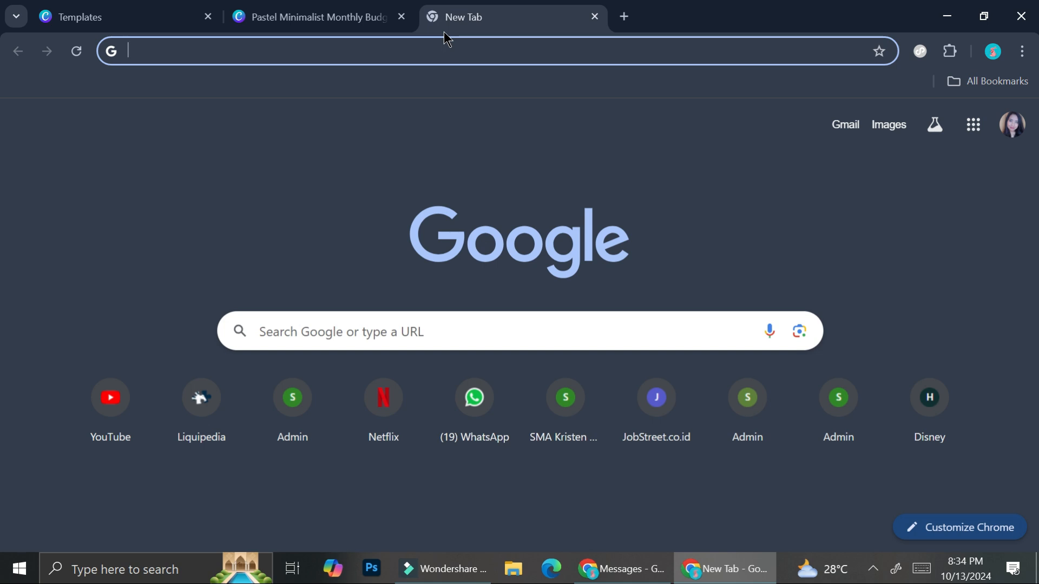
text(pastel)
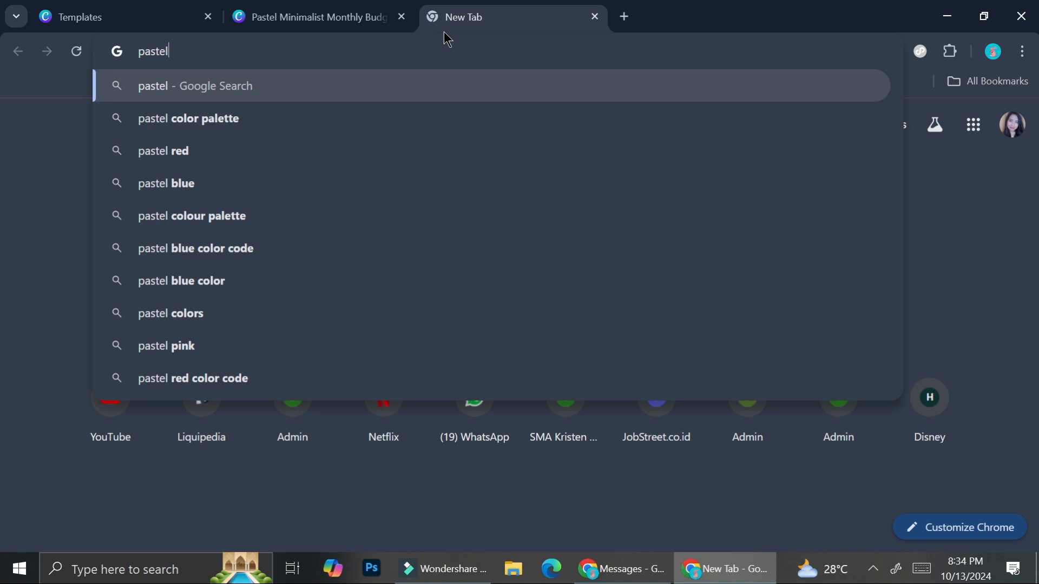
click(406, 112)
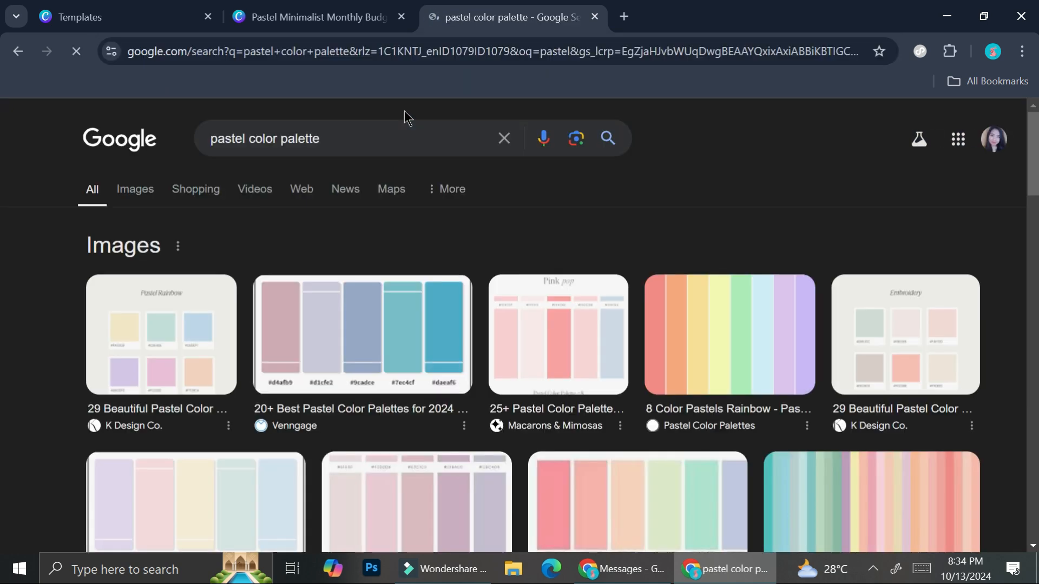
scroll(686, 309, down, 1)
scroll(686, 308, down, 1)
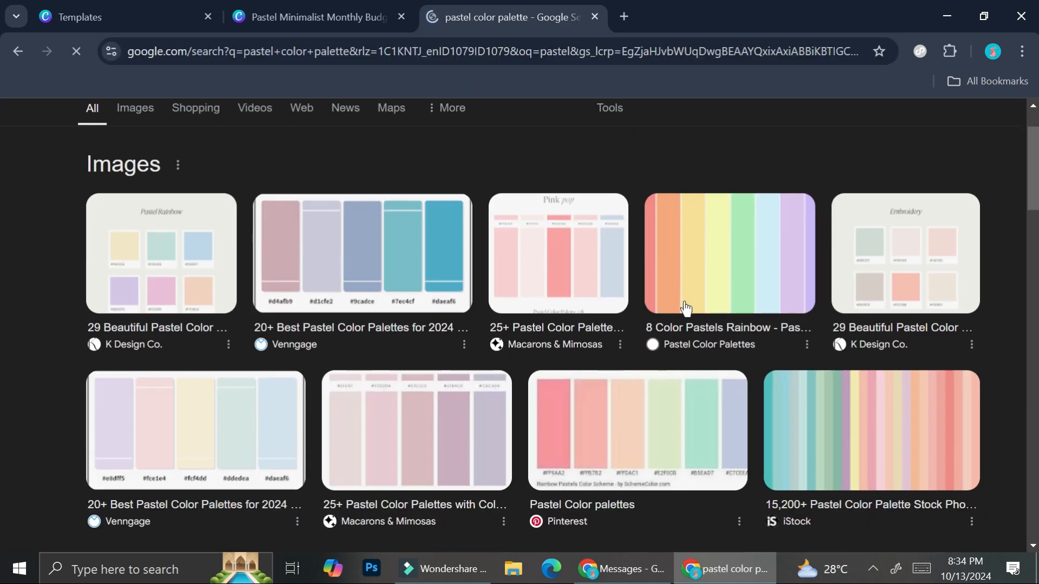
scroll(647, 325, down, 6)
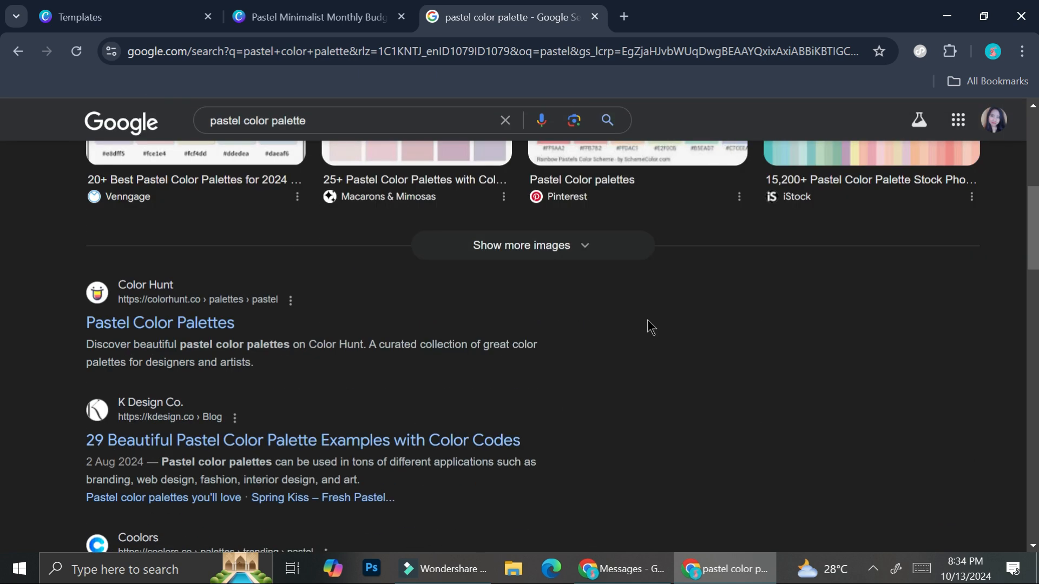
Step: Refine the Google search to "pastel red and blue color palette" and run it
scroll(647, 320, up, 7)
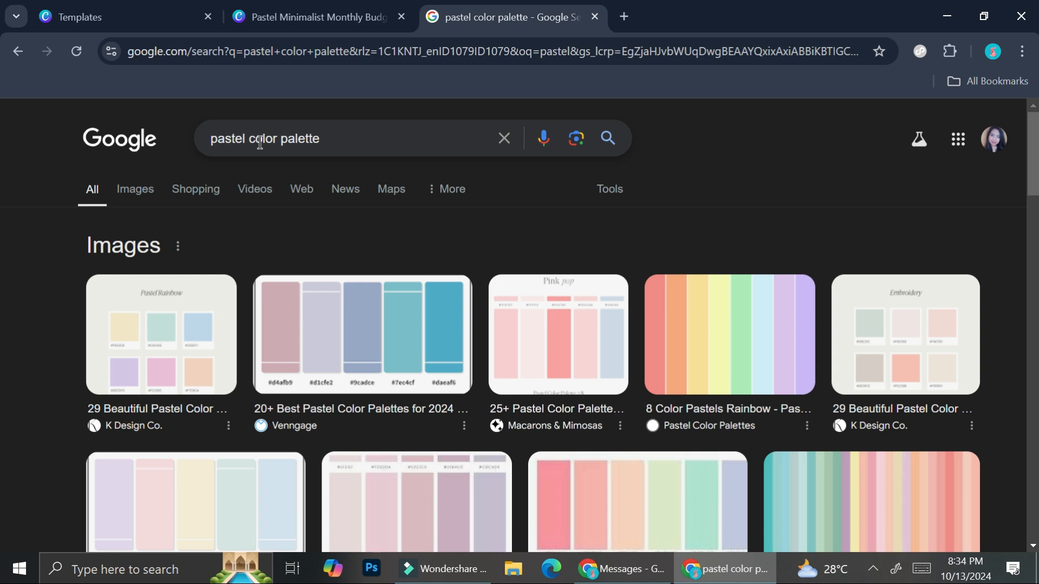
click(250, 141)
text(red and b)
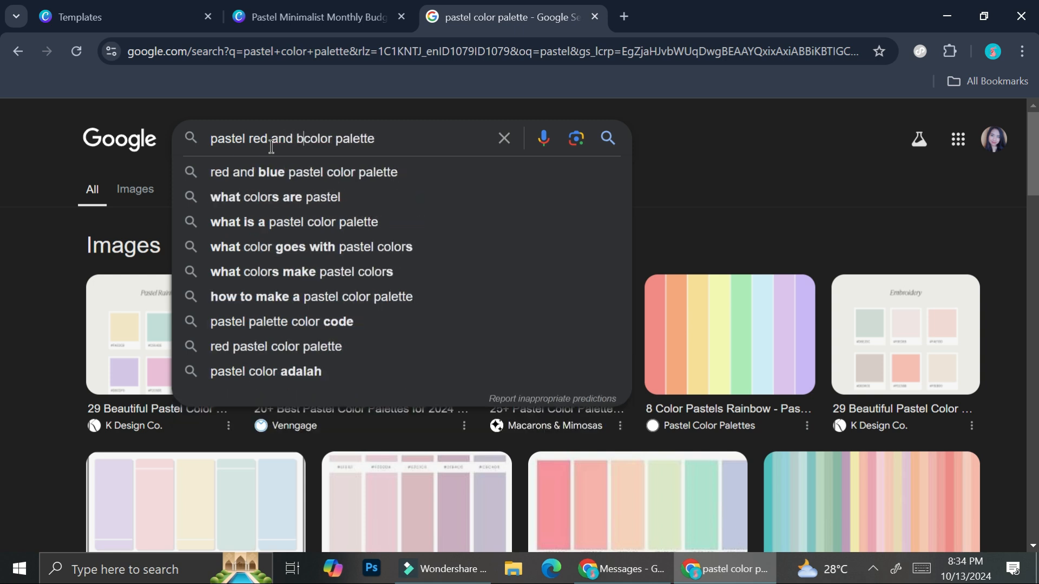
text(lue)
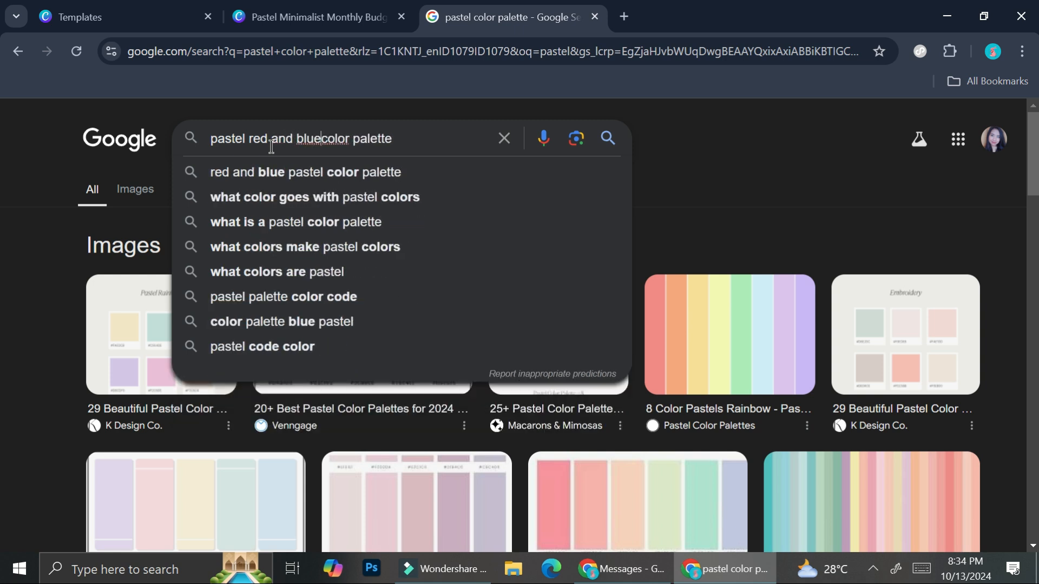
key(Return)
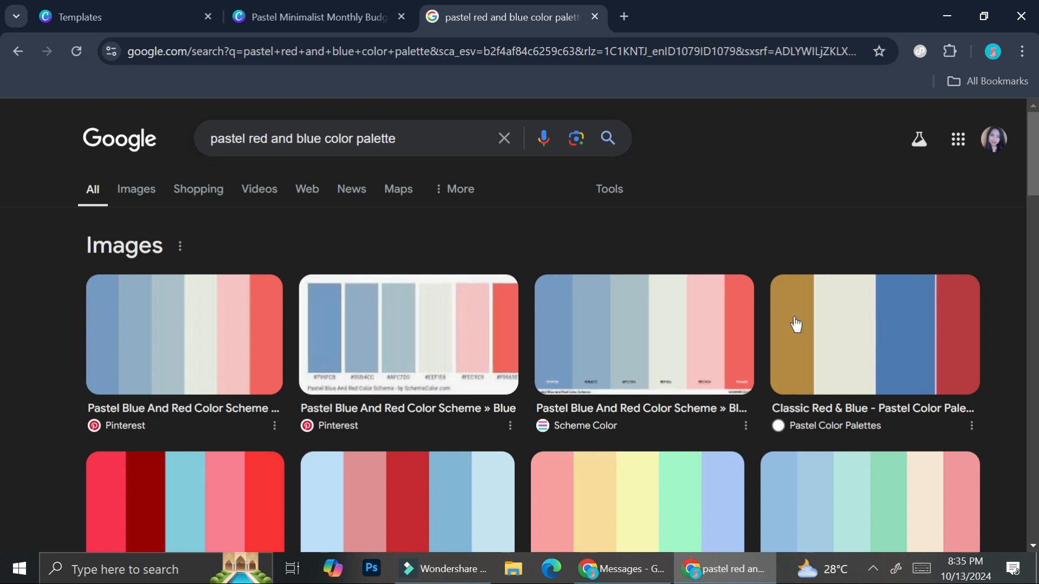
Step: Copy the "intense pastel (and dark red)" palette image from the results and paste it onto the Monthly Budget page in Canva
scroll(795, 325, down, 1)
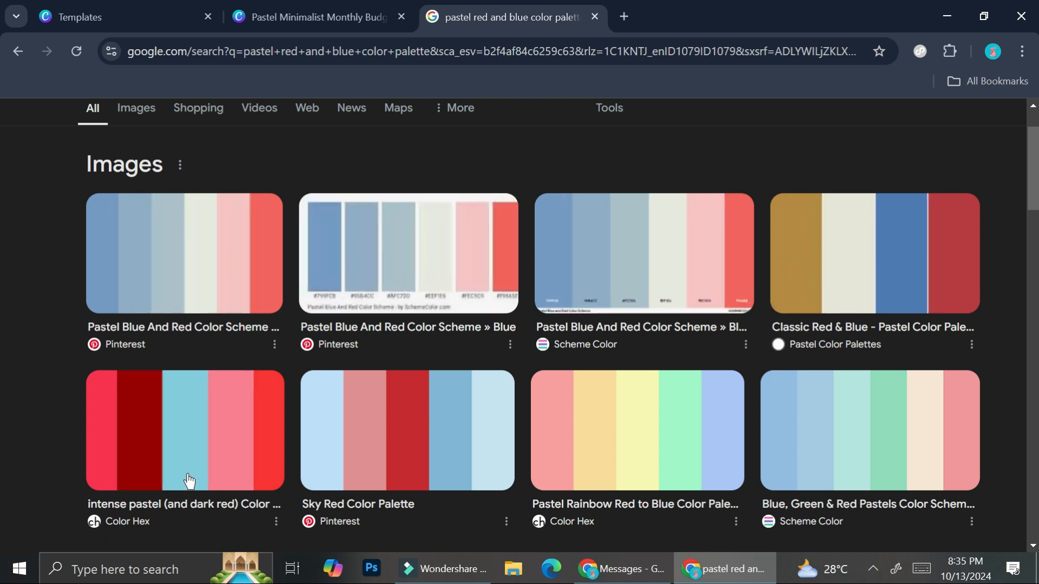
right_click(224, 428)
click(241, 318)
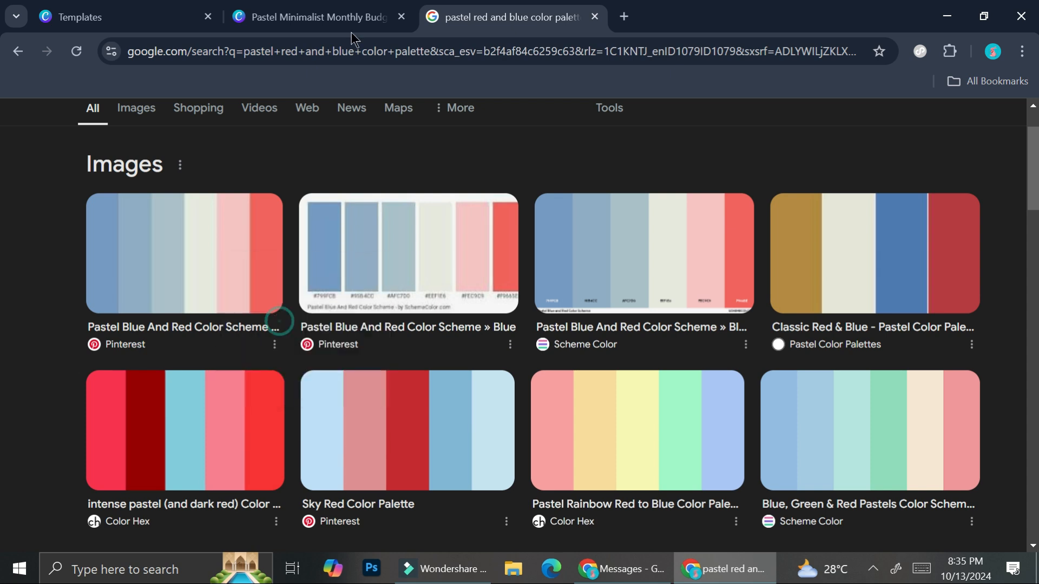
click(349, 22)
drag(725, 536, 745, 537)
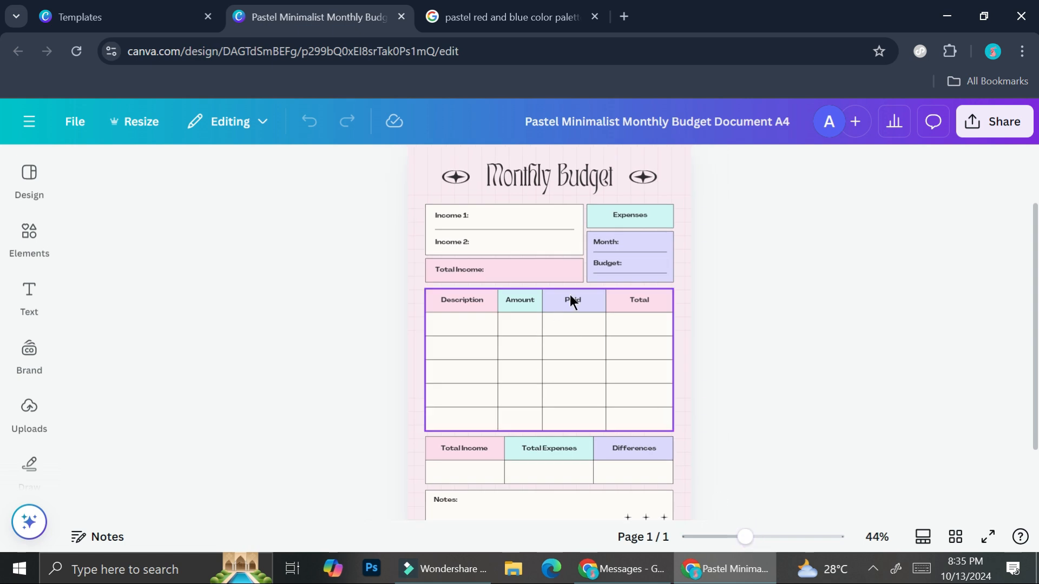
key(ctrl+v)
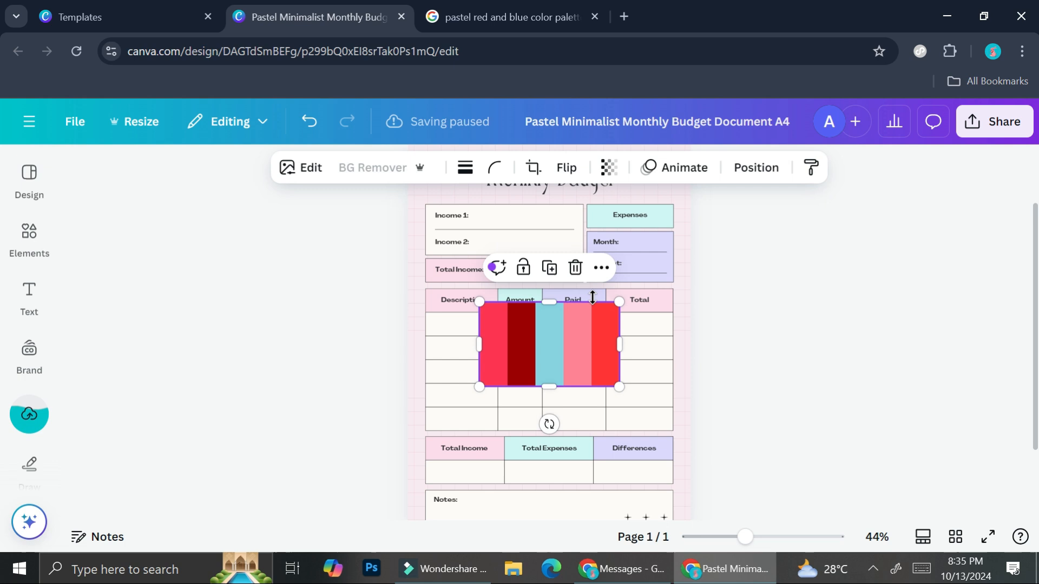
Step: Apply the colours of the pasted red and blue palette image to the budget page
right_click(579, 352)
mouse_move(645, 349)
scroll(652, 376, down, 3)
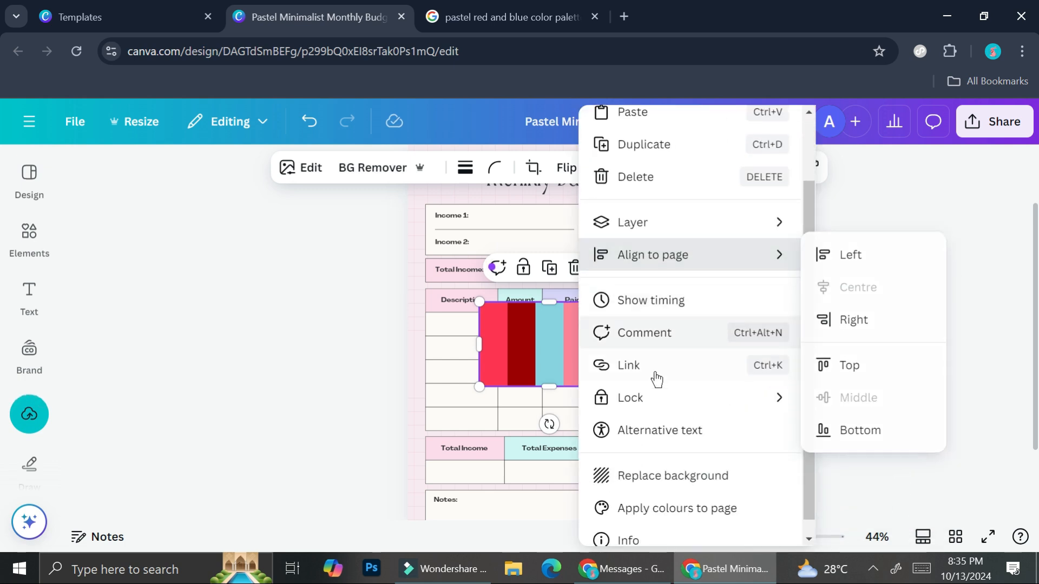
click(623, 488)
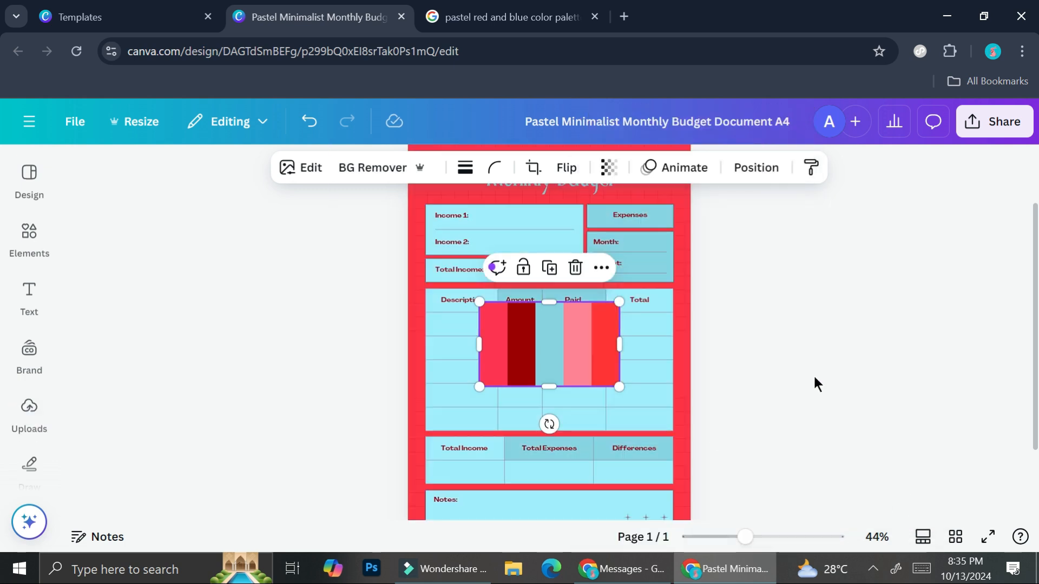
Step: Reshuffle the red and blue palette's colours on the budget page four times to try different combinations
right_click(583, 329)
scroll(676, 512, down, 2)
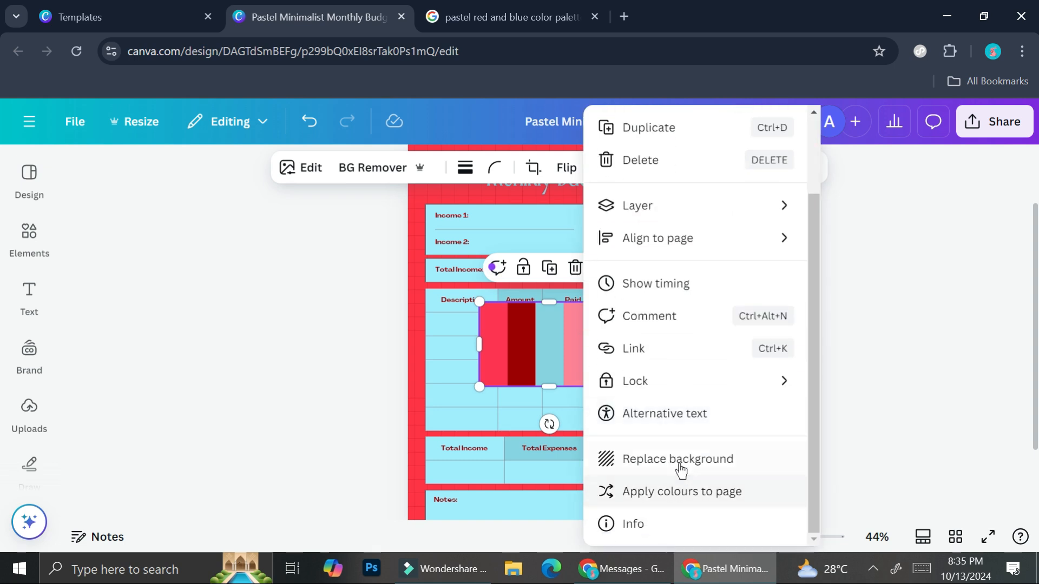
click(676, 490)
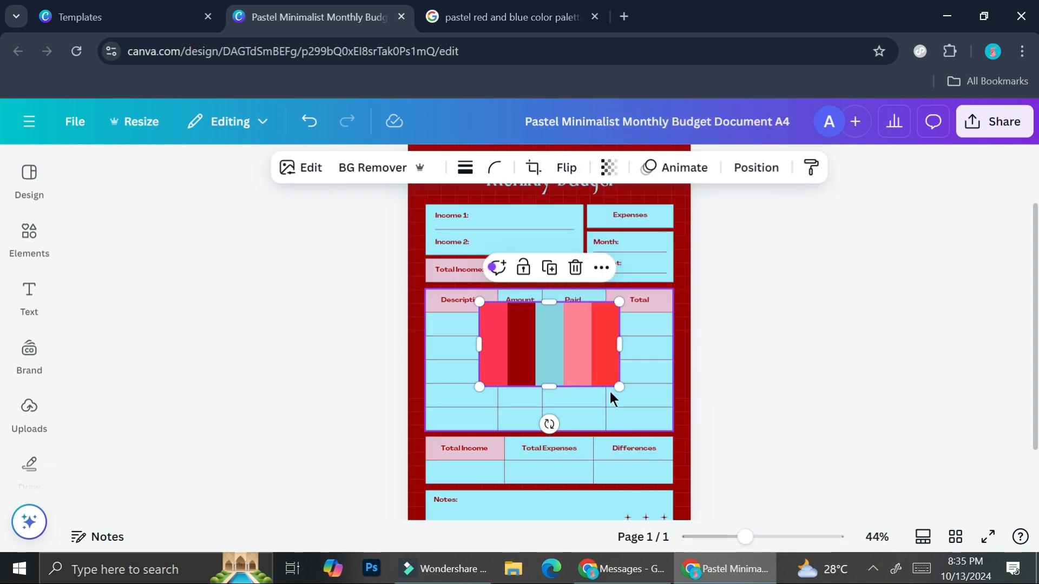
right_click(585, 361)
scroll(601, 376, down, 3)
click(679, 484)
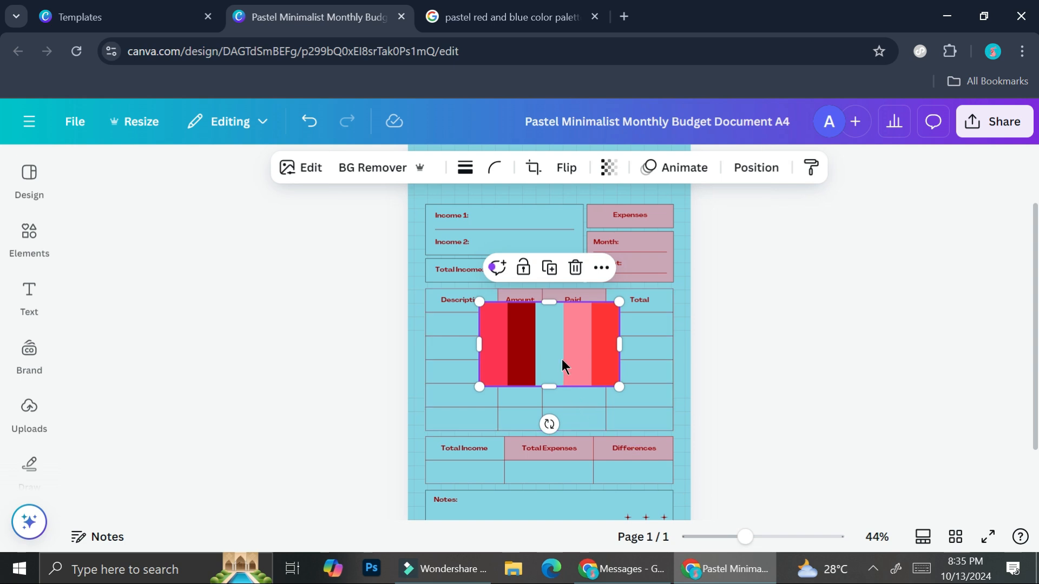
right_click(562, 362)
scroll(668, 420, down, 3)
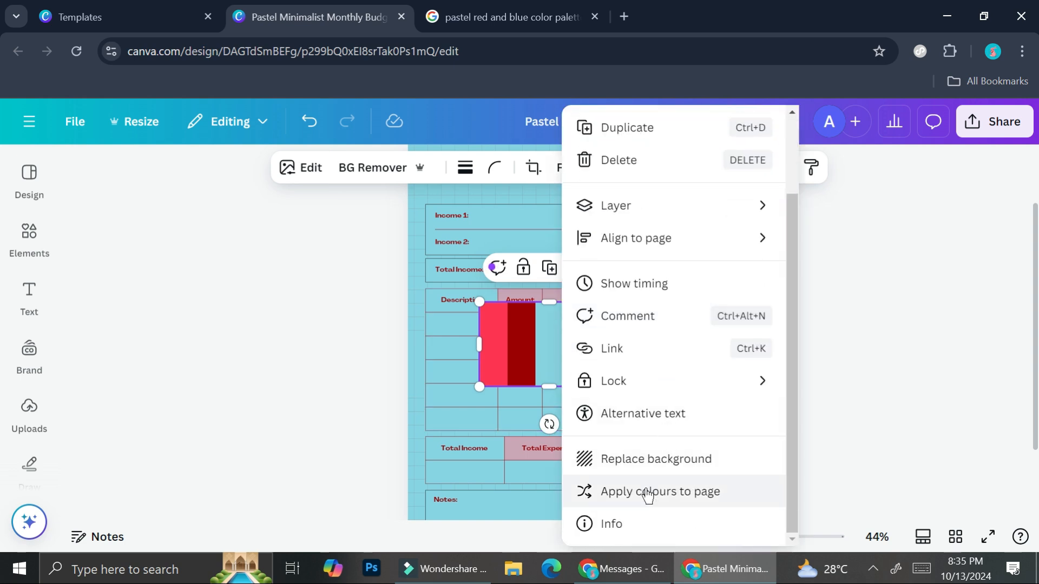
click(648, 494)
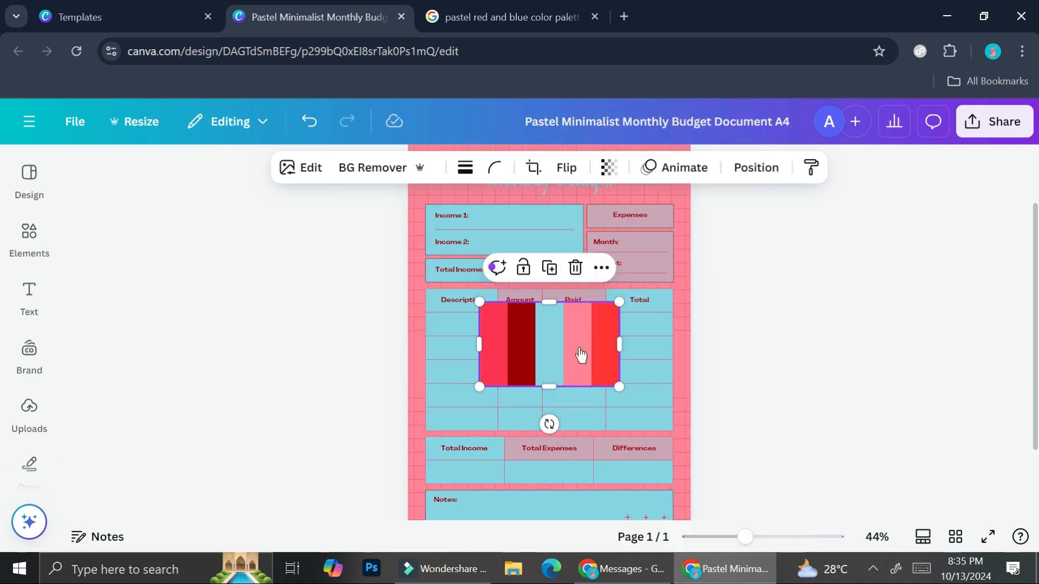
right_click(579, 356)
scroll(670, 464, down, 1)
scroll(670, 464, down, 1)
click(656, 492)
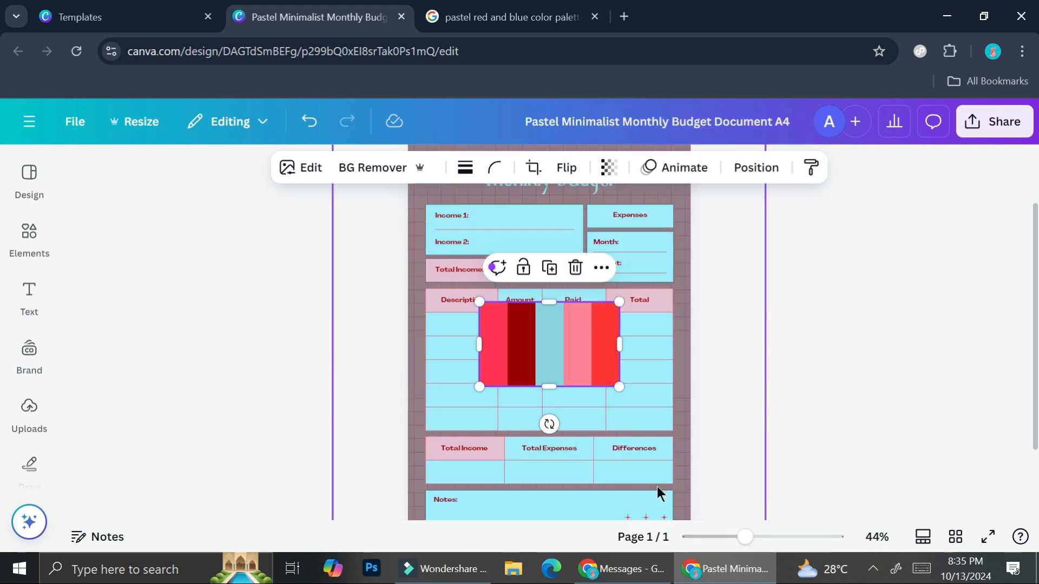
Step: Check the whole page, reapply the palette's colours once more for a dusty pink background, and nudge the palette image
scroll(716, 359, up, 2)
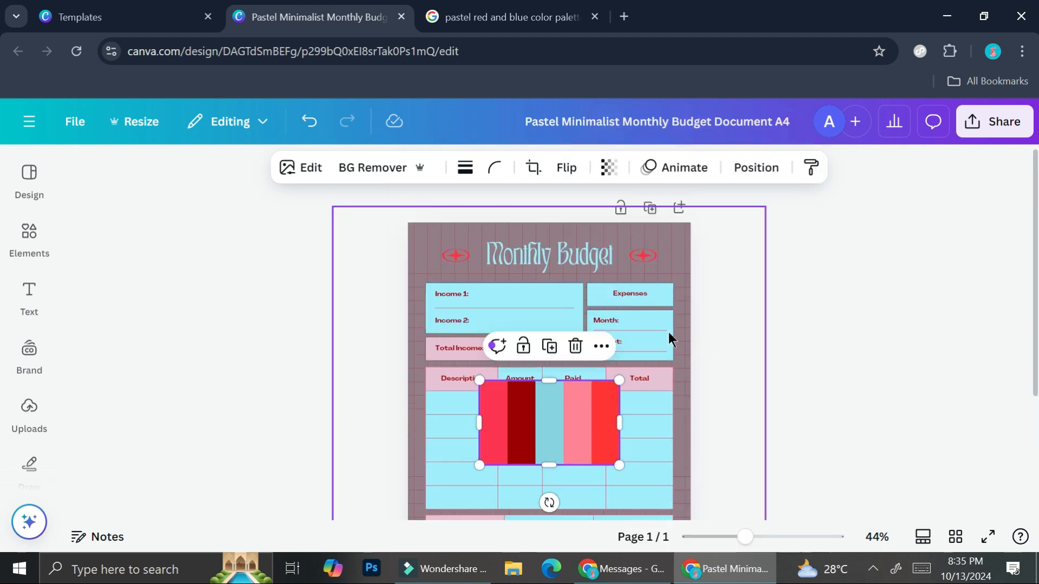
scroll(639, 347, down, 3)
scroll(557, 322, up, 2)
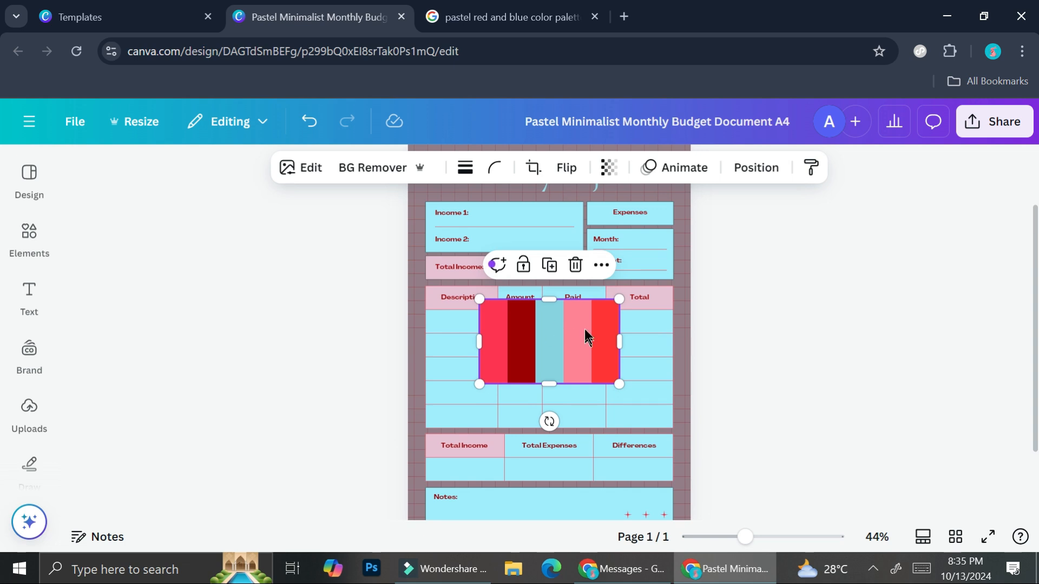
right_click(549, 336)
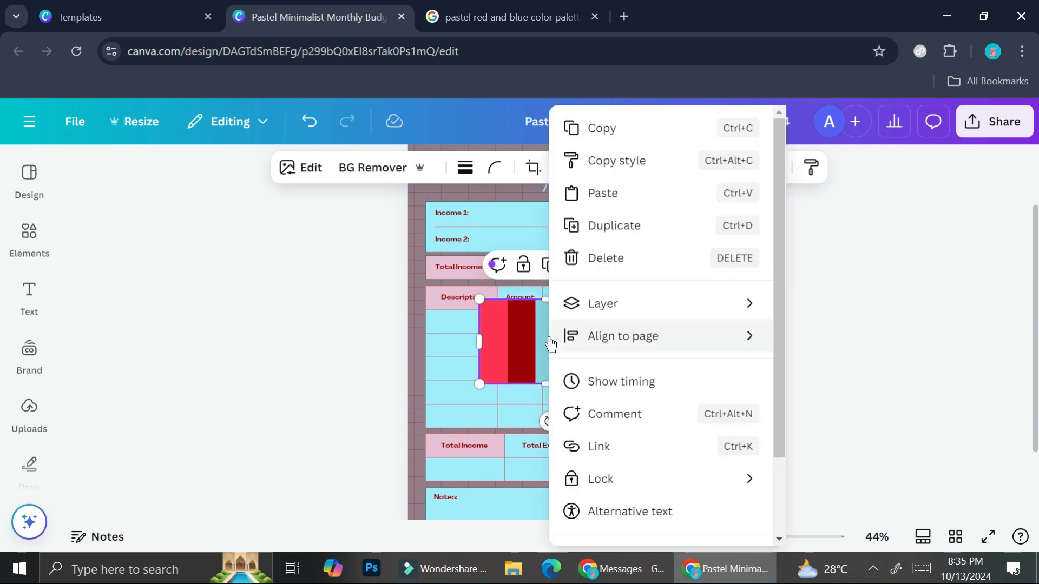
scroll(644, 400, down, 2)
click(629, 492)
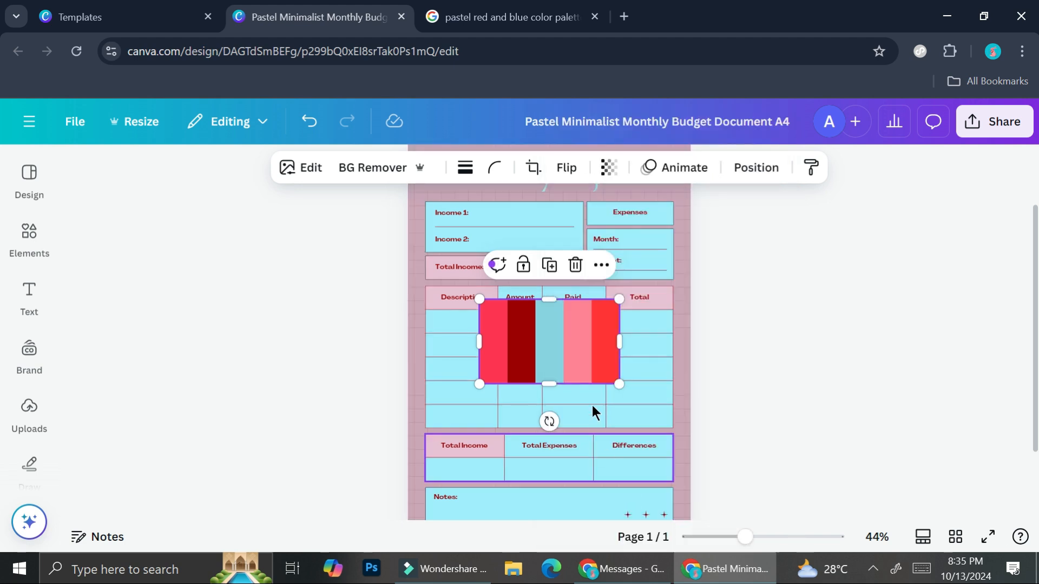
scroll(673, 351, up, 2)
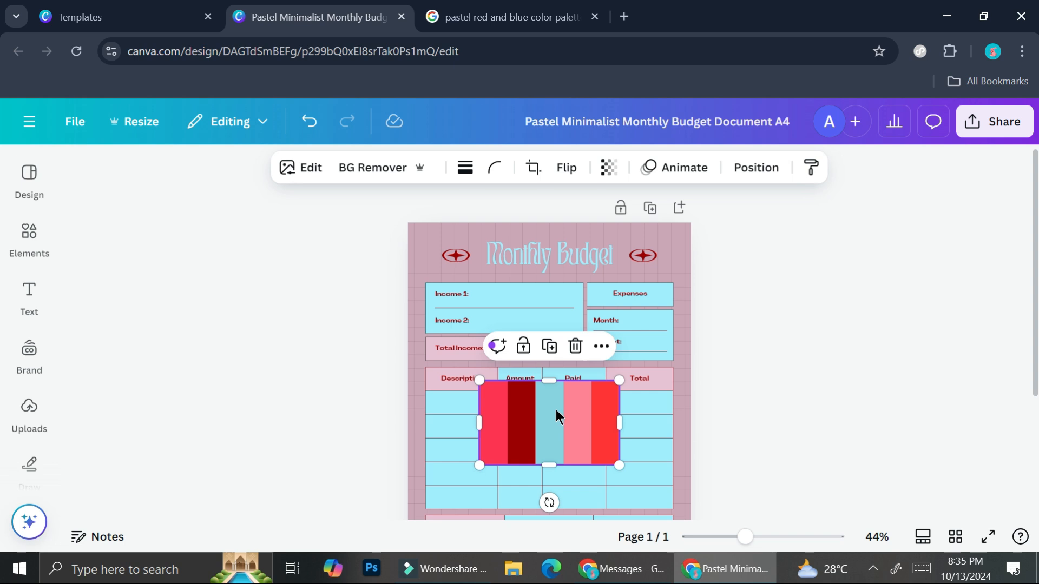
drag(573, 417, 557, 435)
Step: Replace the pasted palette image with the "Blue, Green & Red Pastels" palette copied from the Google results
click(502, 7)
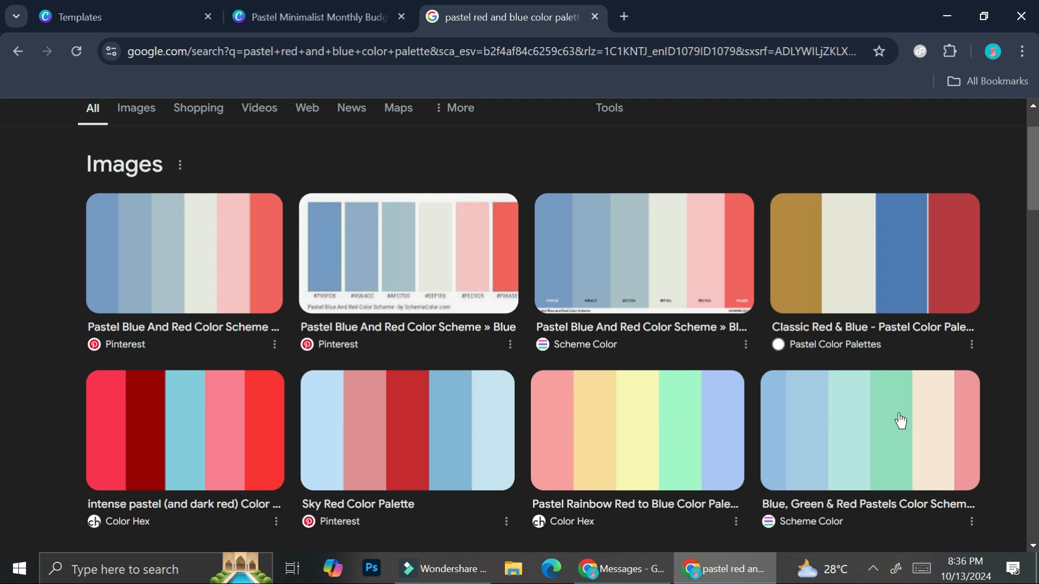
right_click(861, 419)
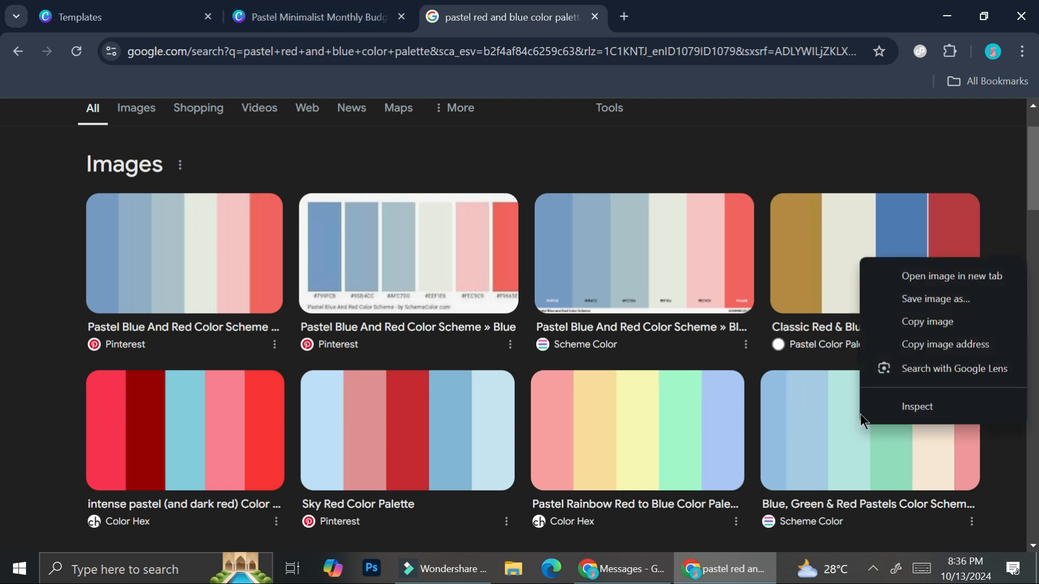
click(922, 325)
click(313, 17)
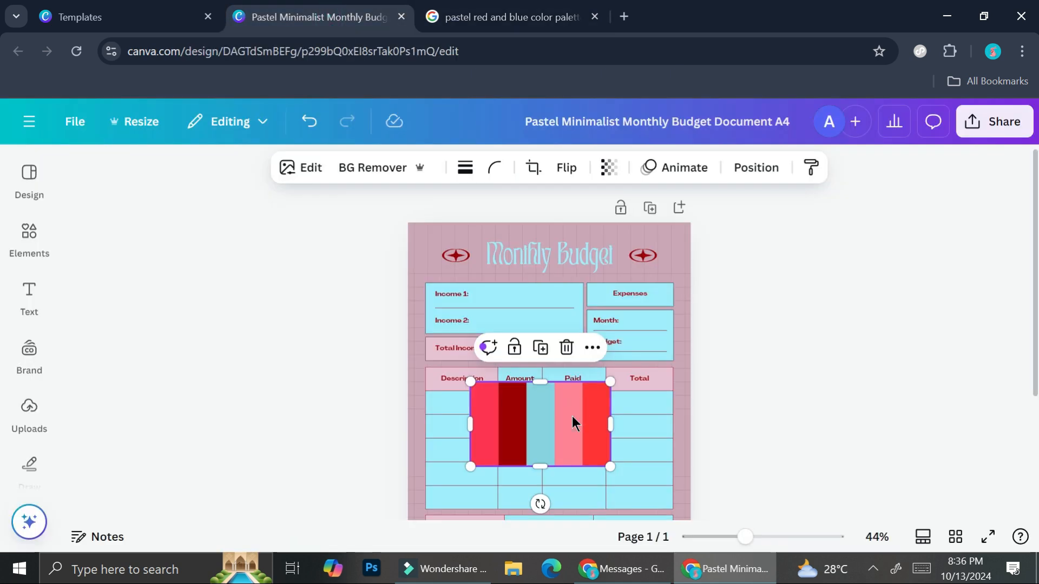
key(Delete)
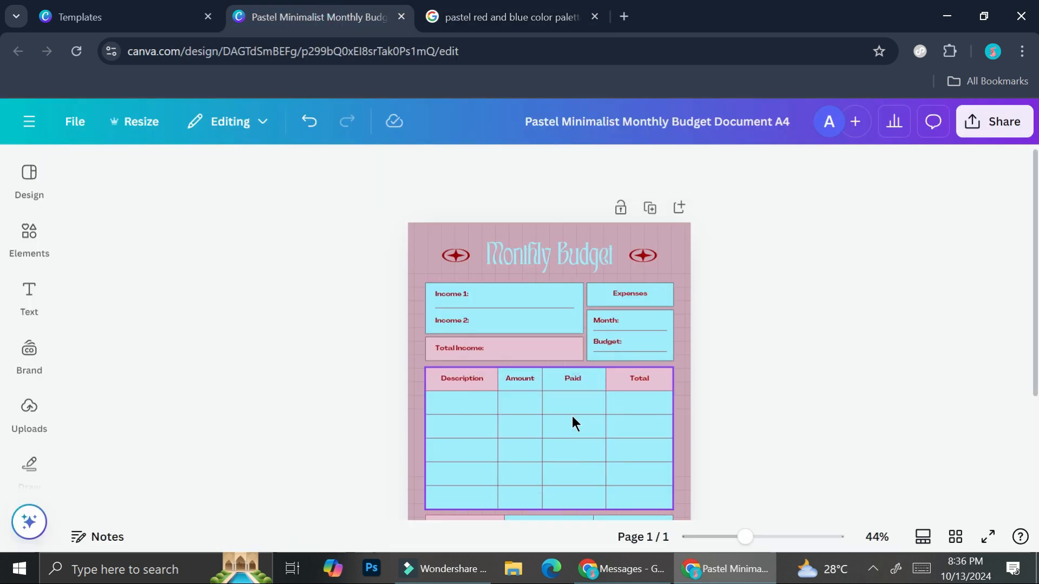
key(ctrl+v)
Step: Apply the colours of the blue, green and red pastel palette to the budget page and check the whole layout
right_click(578, 420)
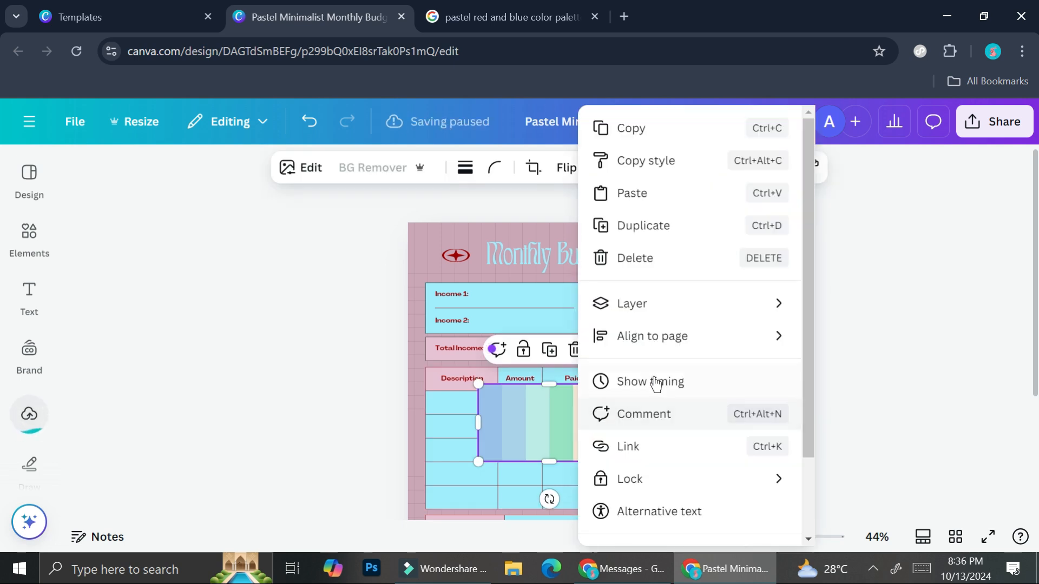
scroll(670, 520, down, 2)
click(674, 505)
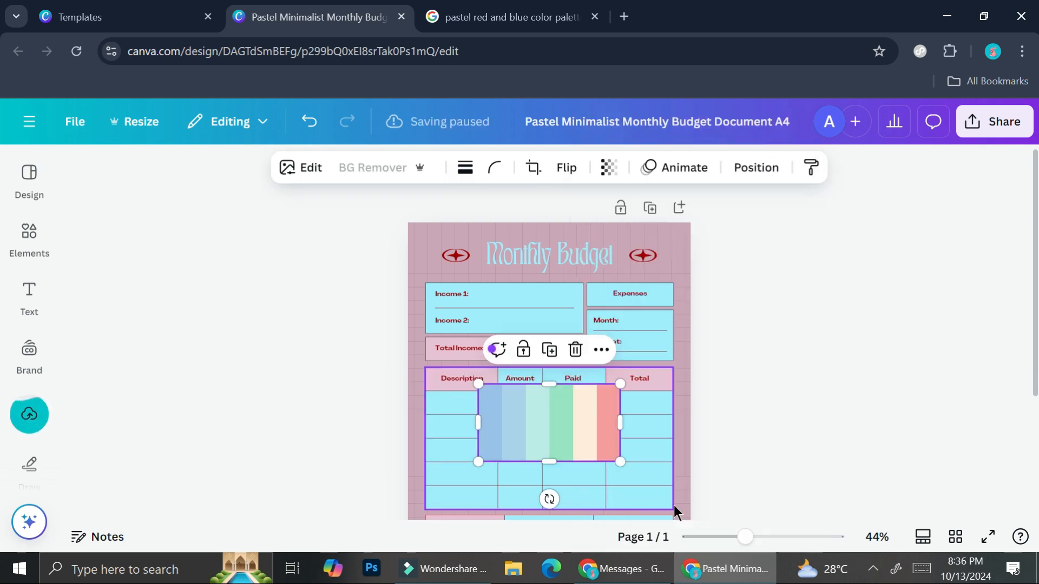
scroll(725, 373, down, 3)
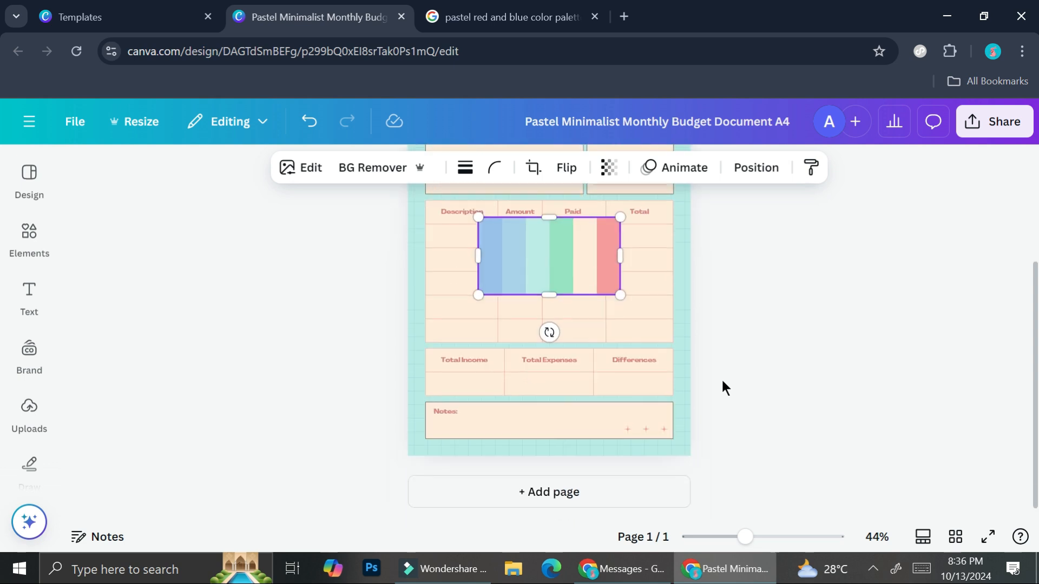
scroll(579, 319, up, 3)
Step: Reshuffle the pastel palette's colours for a coral page background and move the palette image off the table's header row
right_click(540, 416)
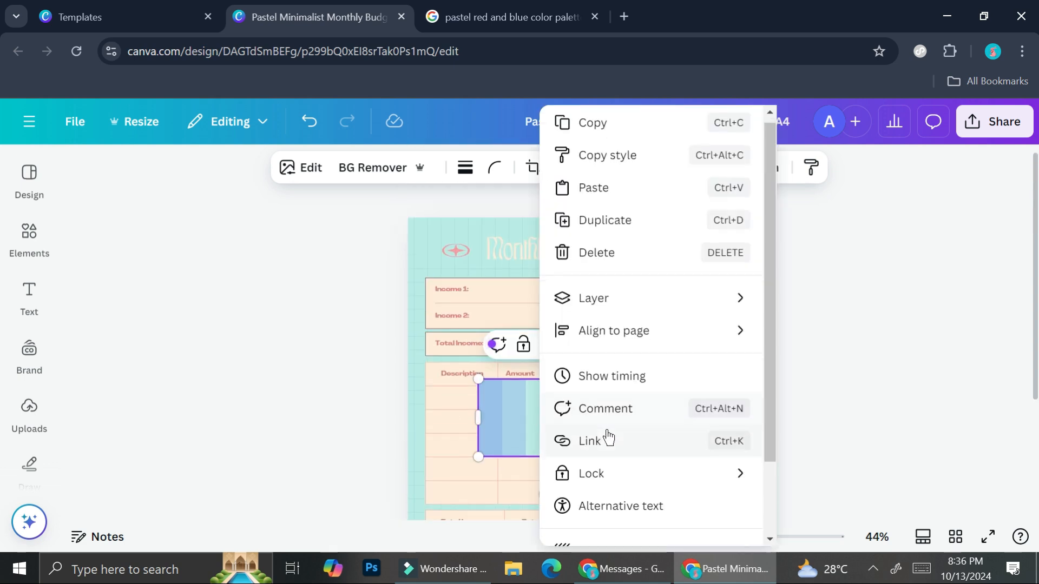
scroll(609, 437, down, 2)
click(639, 505)
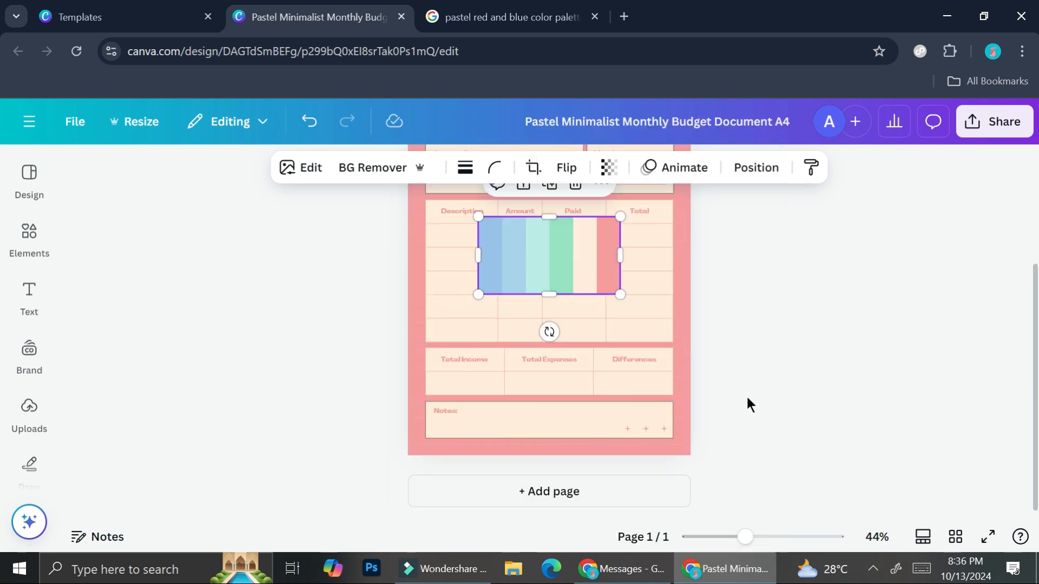
scroll(746, 395, up, 3)
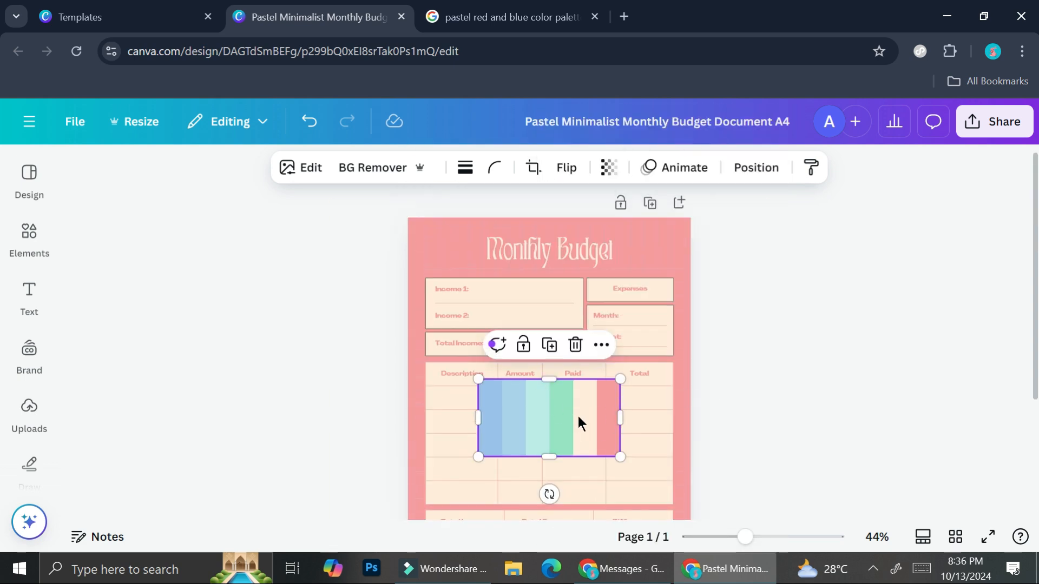
drag(586, 421, 632, 461)
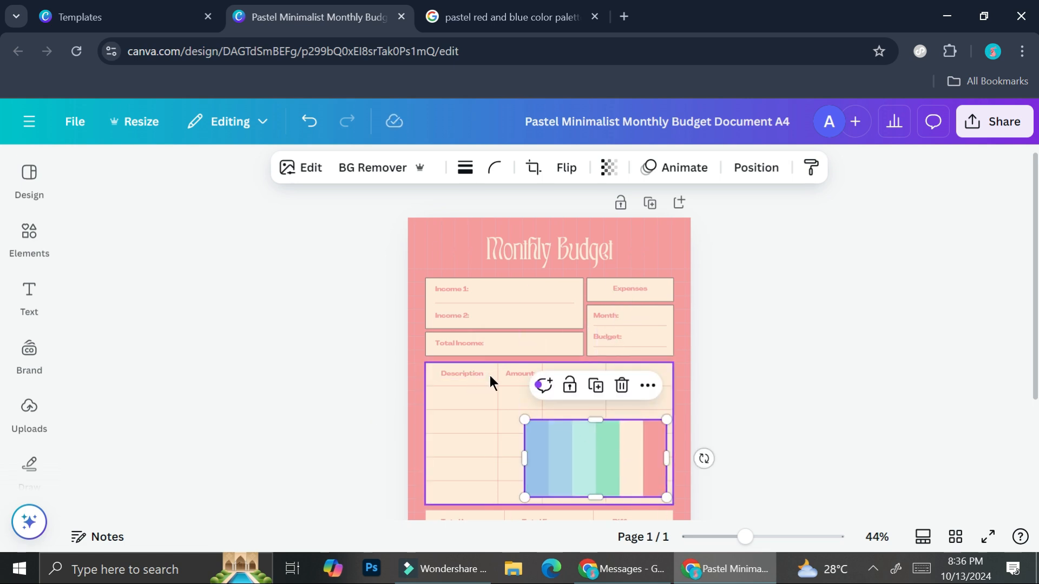
Step: Fill the Description, Amount, Paid and Total header cells with the mint green document colour
click(489, 376)
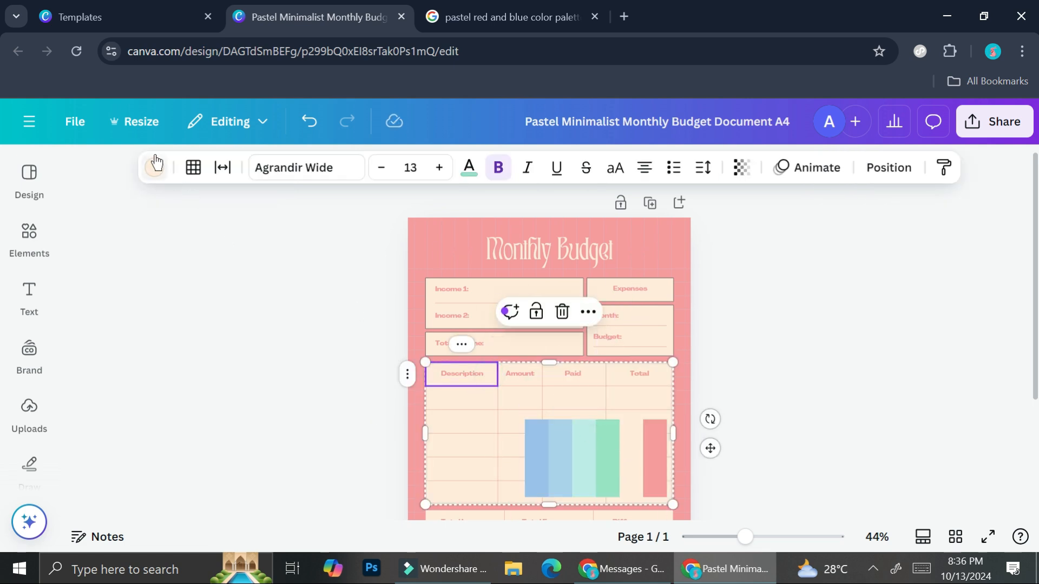
shift+click(530, 378)
shift+click(574, 380)
shift+click(621, 385)
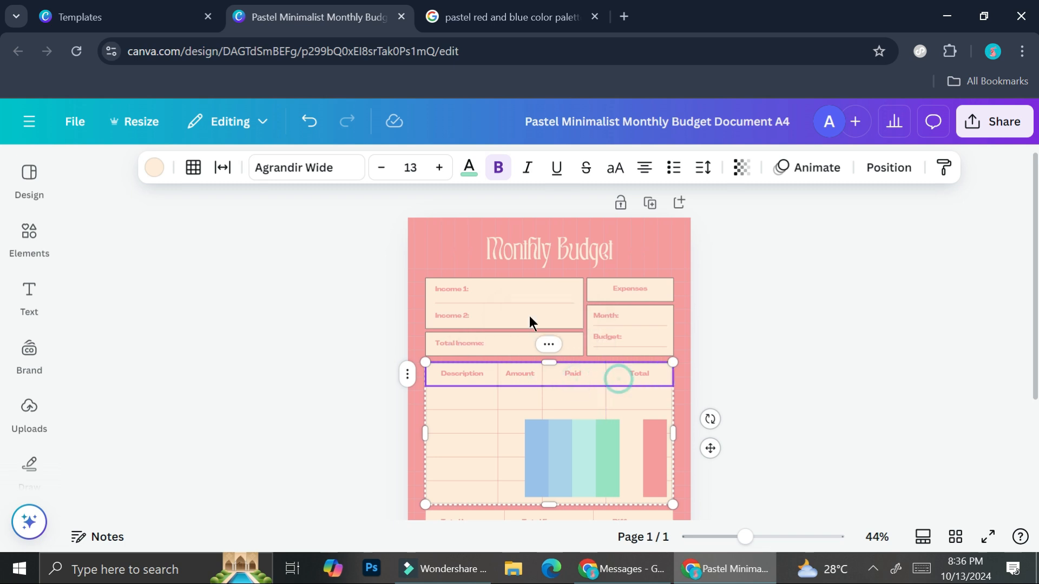
click(154, 167)
click(219, 296)
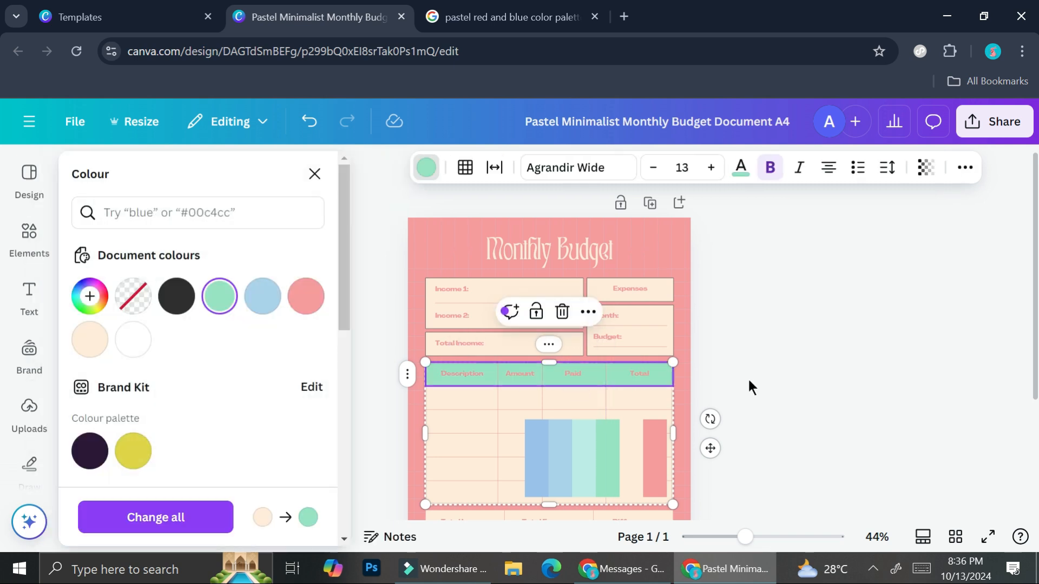
Step: Fill the Total Income, Total Expenses and Differences header cells with the palette's darker pastel blue and remove the palette image
scroll(748, 377, down, 2)
click(492, 443)
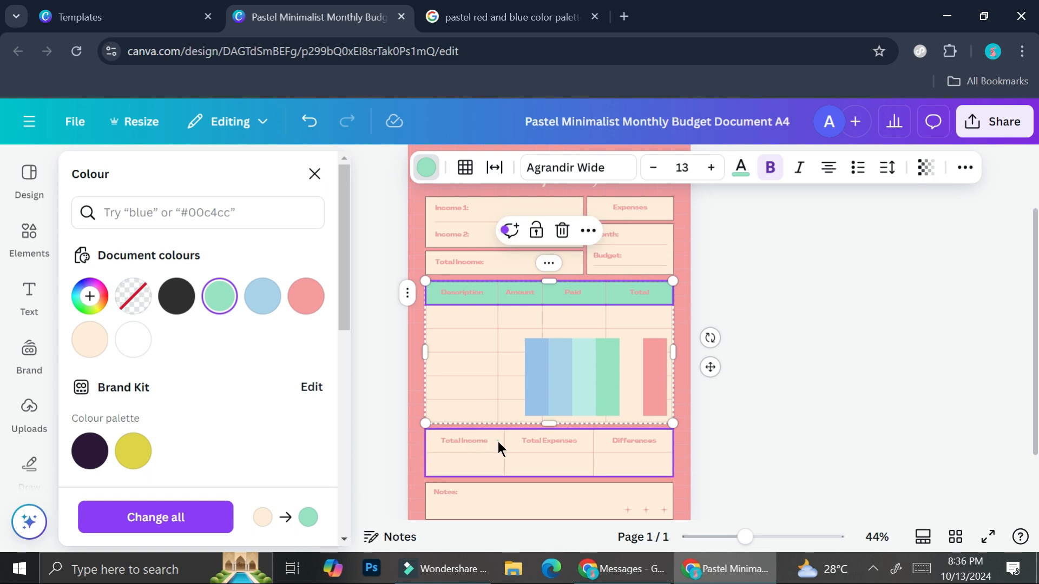
shift+click(581, 445)
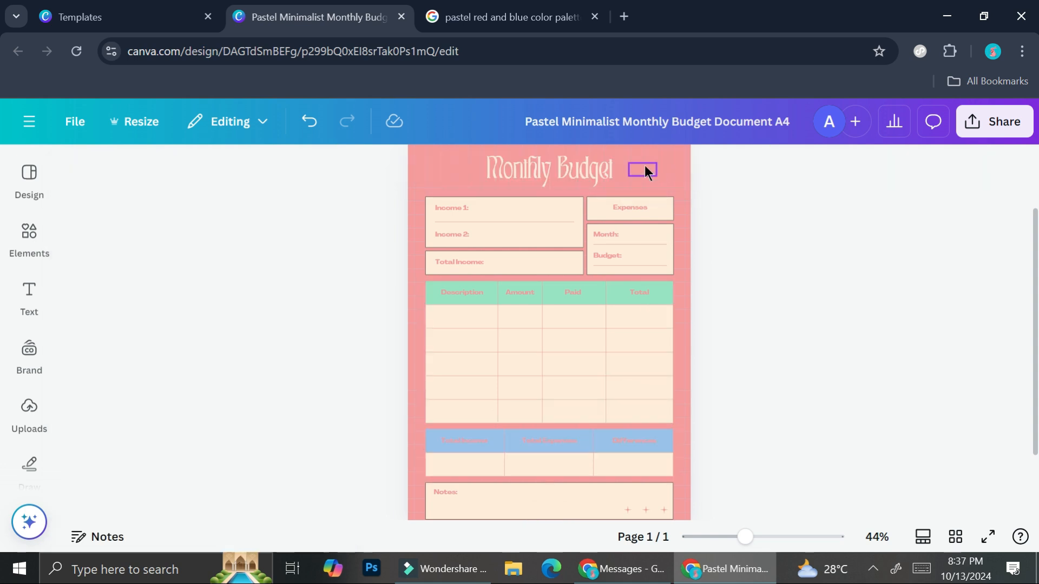
click(645, 165)
click(793, 268)
scroll(794, 268, down, 2)
scroll(793, 268, up, 3)
scroll(794, 268, down, 3)
scroll(793, 269, up, 2)
scroll(793, 268, up, 1)
Step: Add the black line-art butterfly from the "butterfly" graphics to the page and shrink it in the corner beside the Monthly Budget title
click(29, 233)
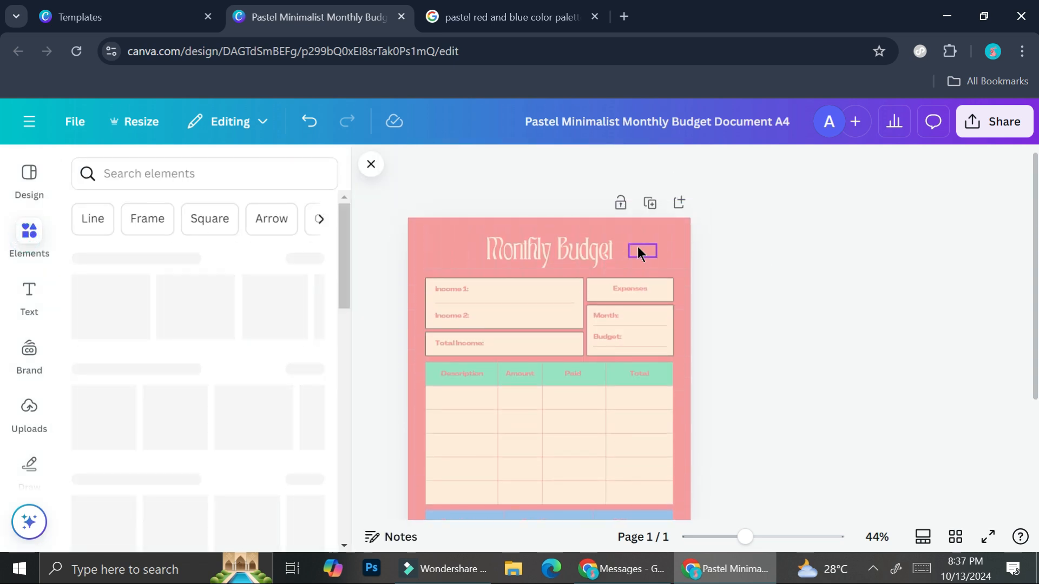
click(206, 180)
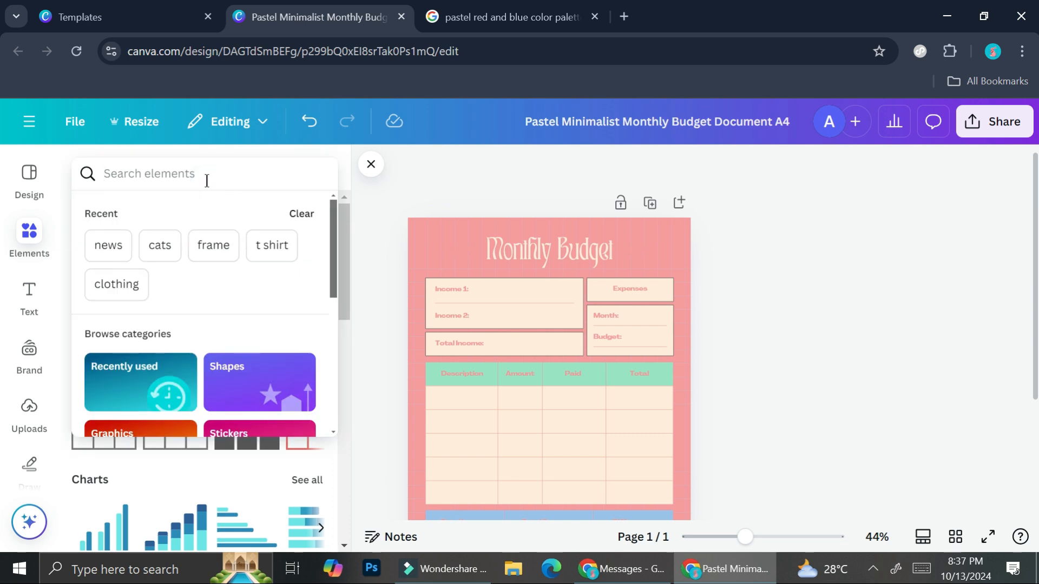
text(bu)
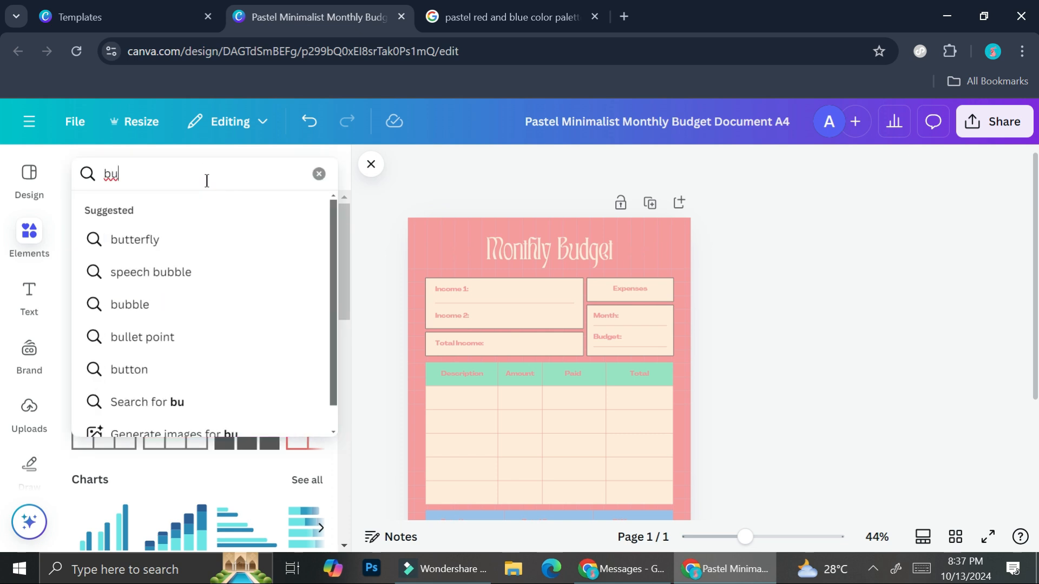
click(167, 236)
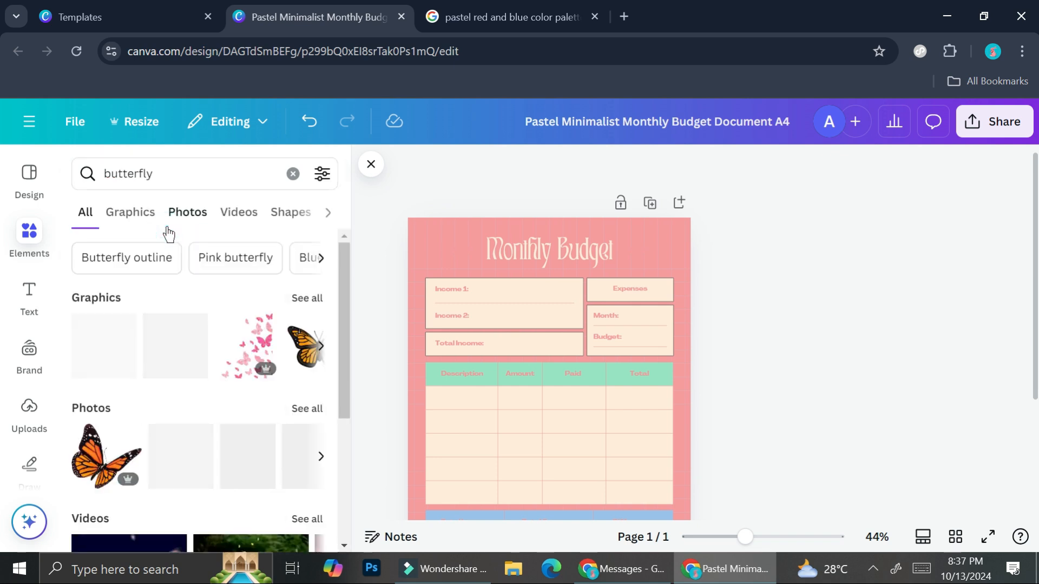
click(314, 299)
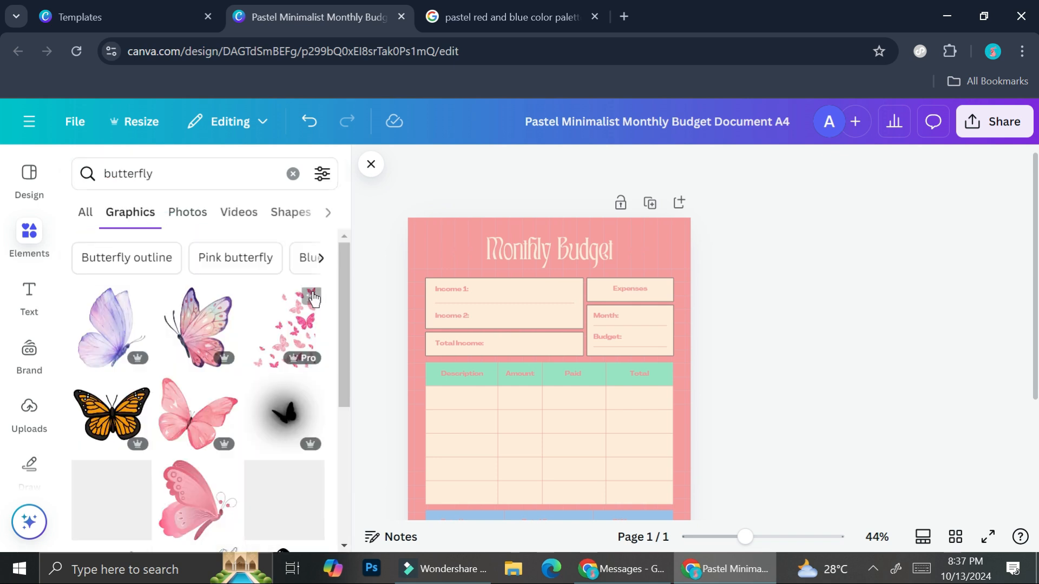
scroll(287, 347, down, 5)
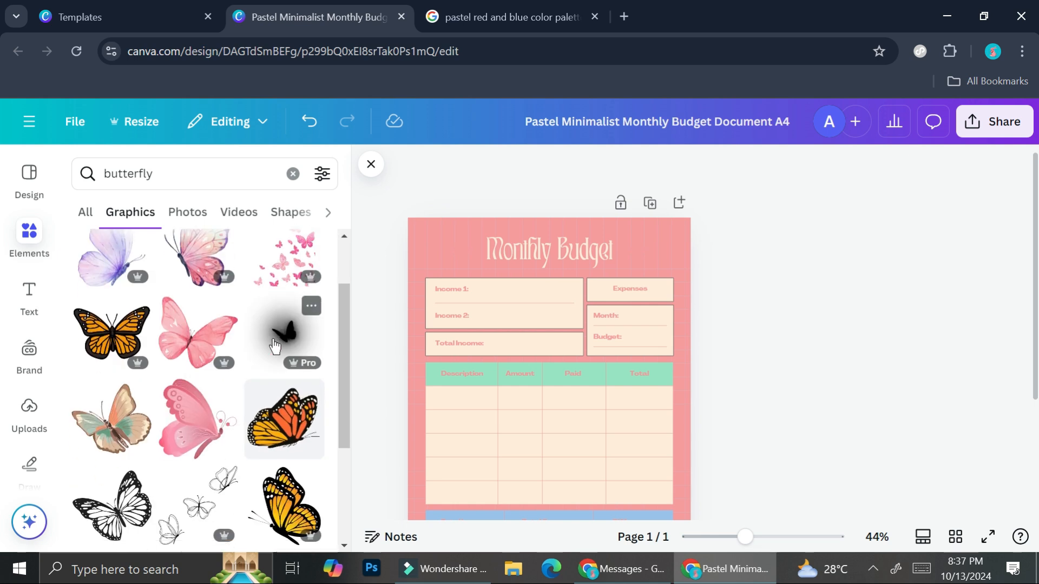
scroll(275, 344, down, 3)
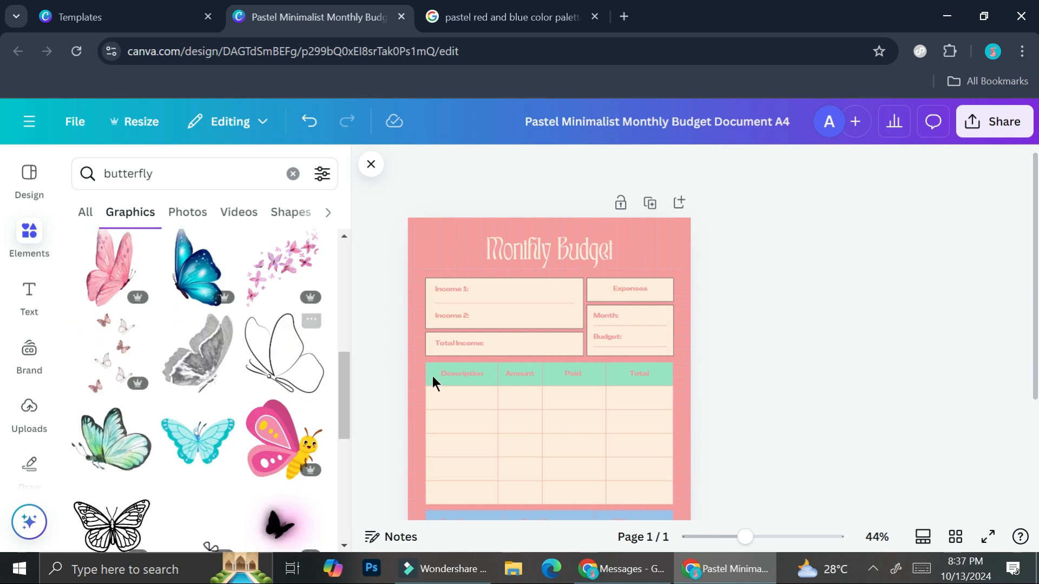
scroll(281, 371, down, 5)
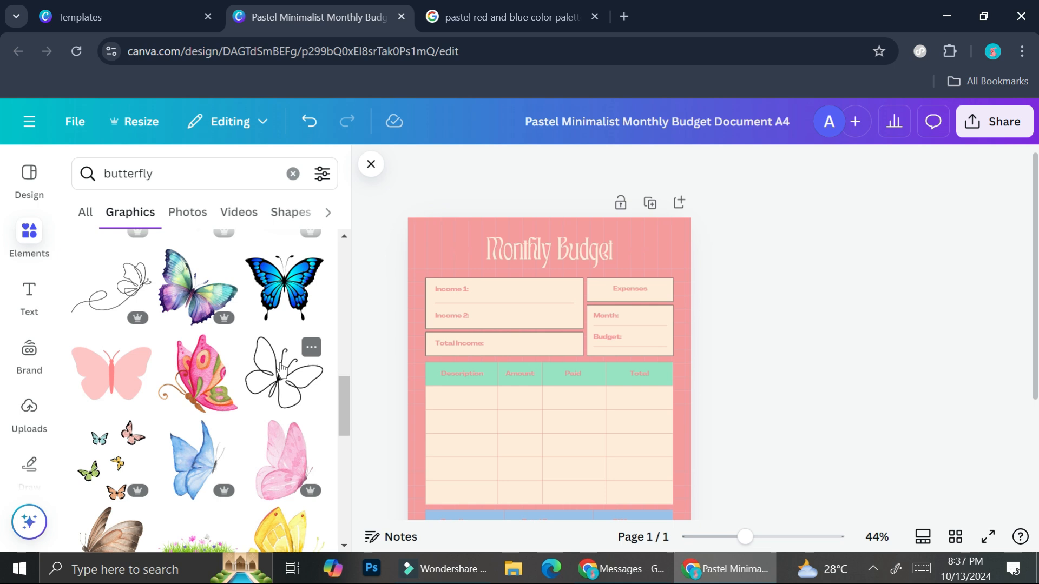
click(282, 369)
drag(557, 436, 464, 290)
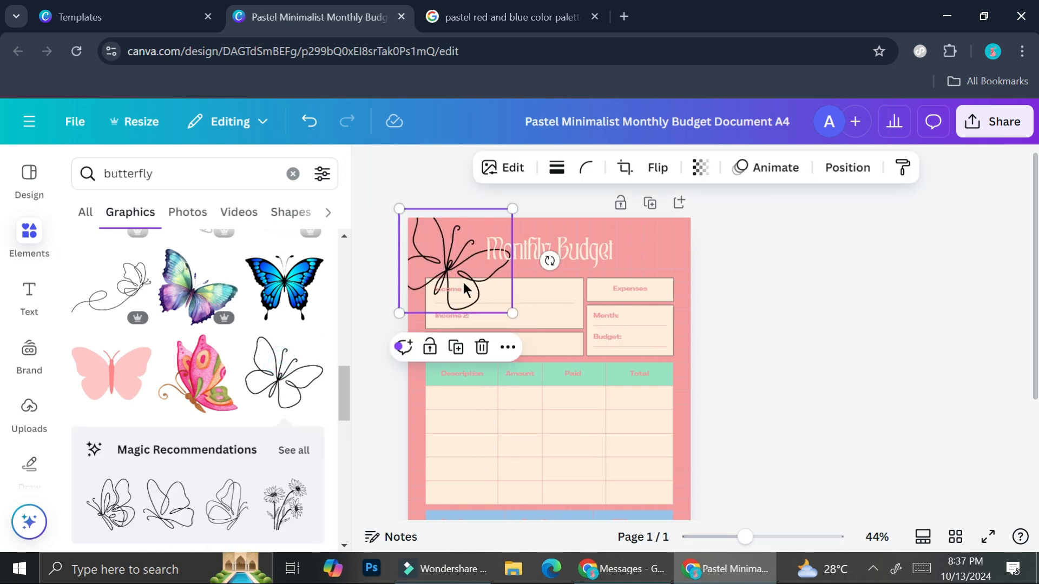
drag(511, 313, 452, 254)
Step: Set the line-art butterfly's transparency to 34 and nudge it against the page's left edge
click(701, 168)
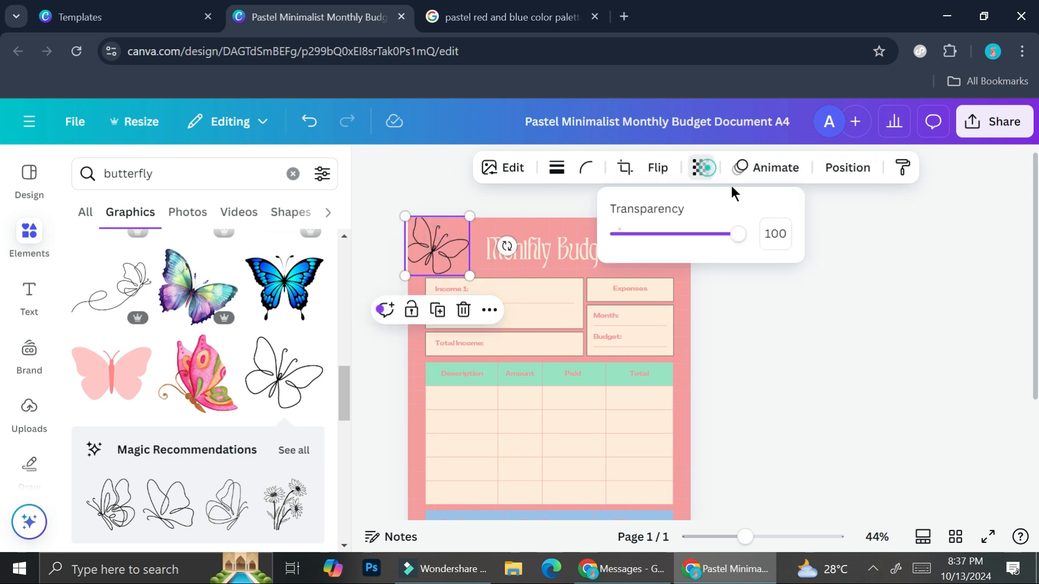
drag(746, 238, 660, 249)
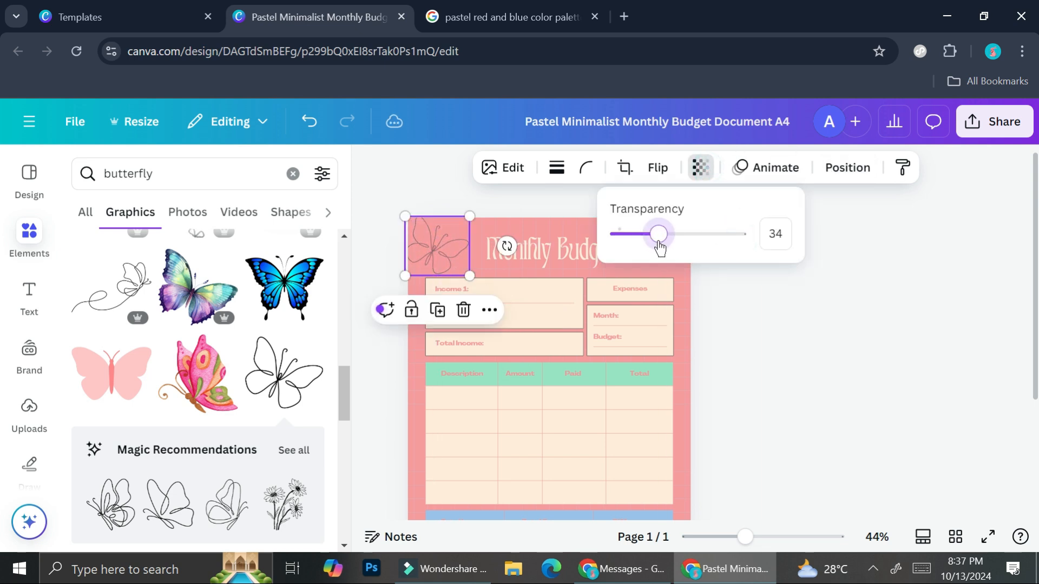
click(763, 305)
drag(437, 245, 443, 245)
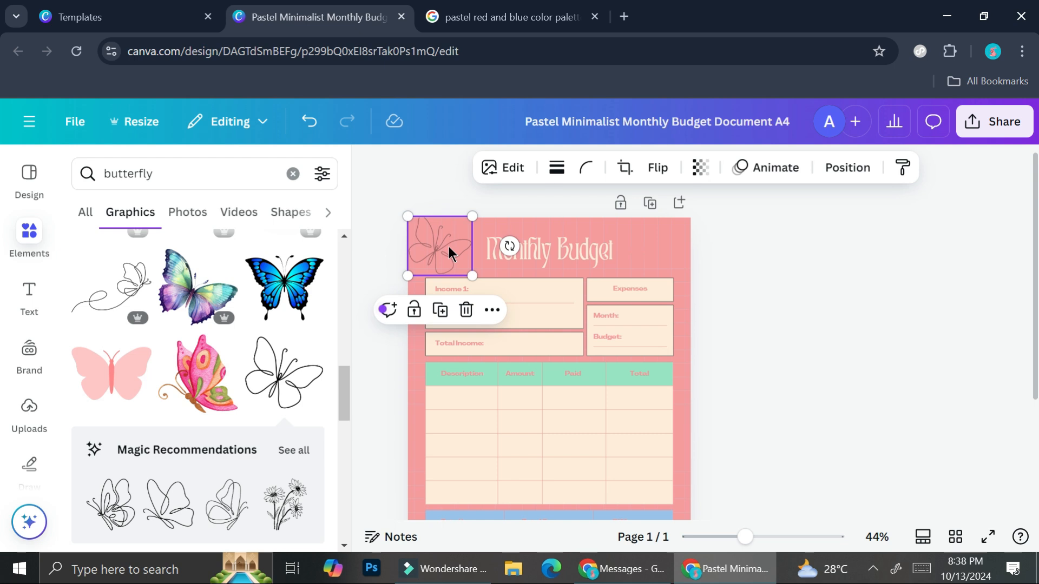
Step: Duplicate the faded butterfly to the page's lower-right corner over the Notes box and flip the copy horizontally
drag(468, 271, 650, 477)
scroll(644, 390, down, 3)
drag(635, 347, 658, 435)
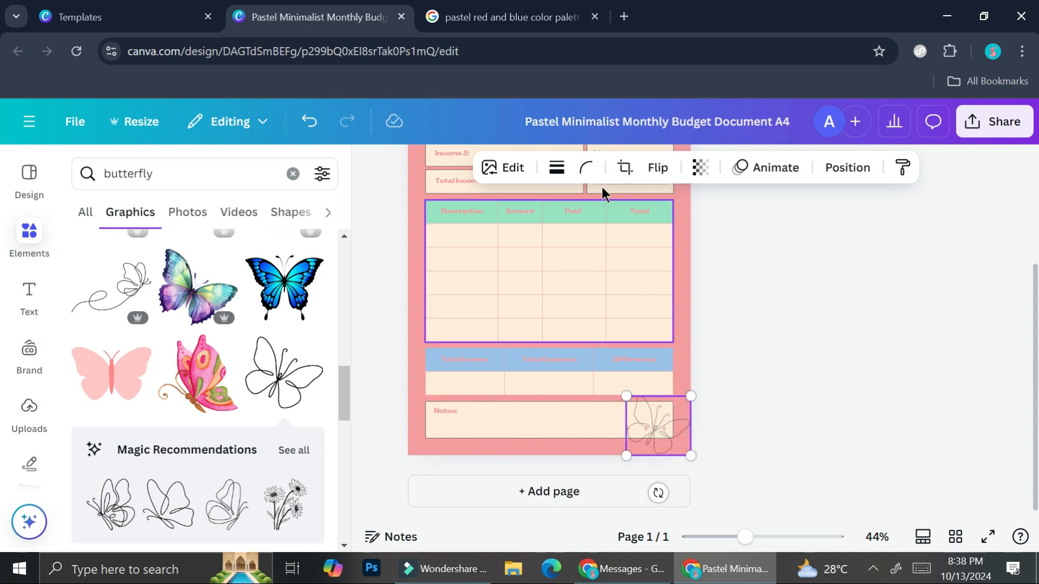
click(657, 167)
click(656, 221)
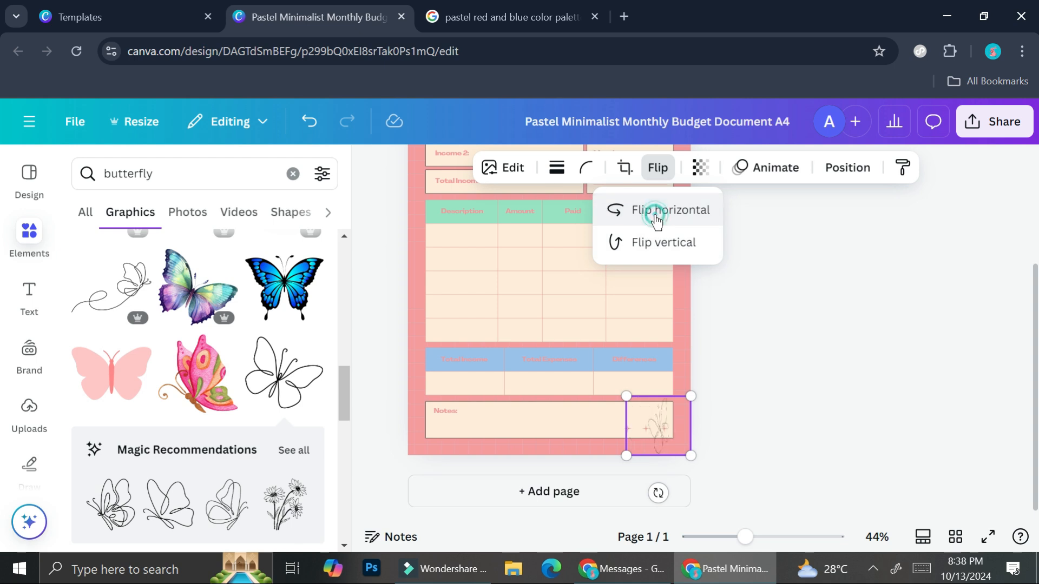
click(730, 431)
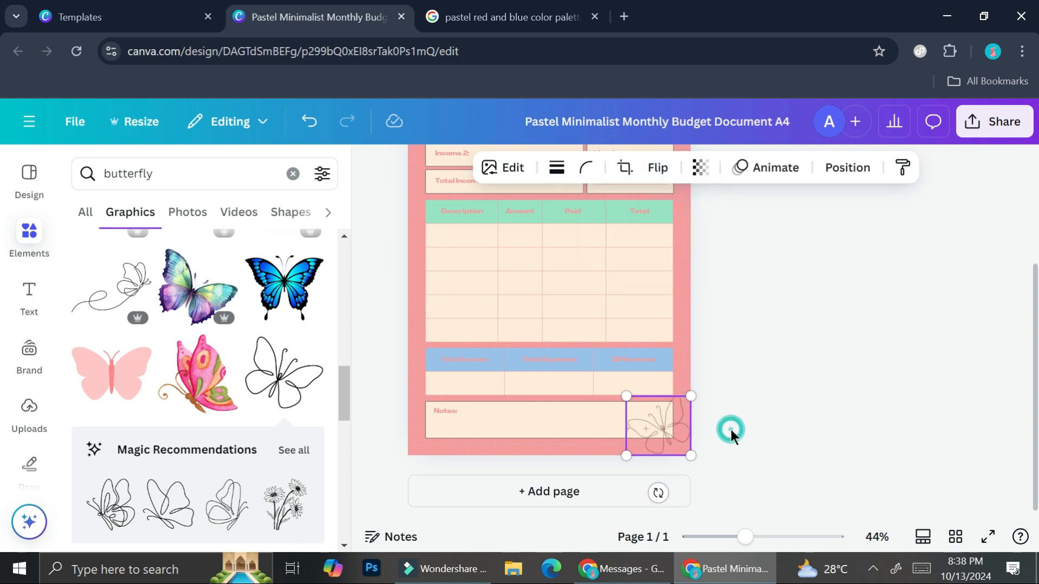
click(734, 414)
Step: Examine both butterflies on the budget page and browse further butterfly graphics
scroll(740, 374, up, 5)
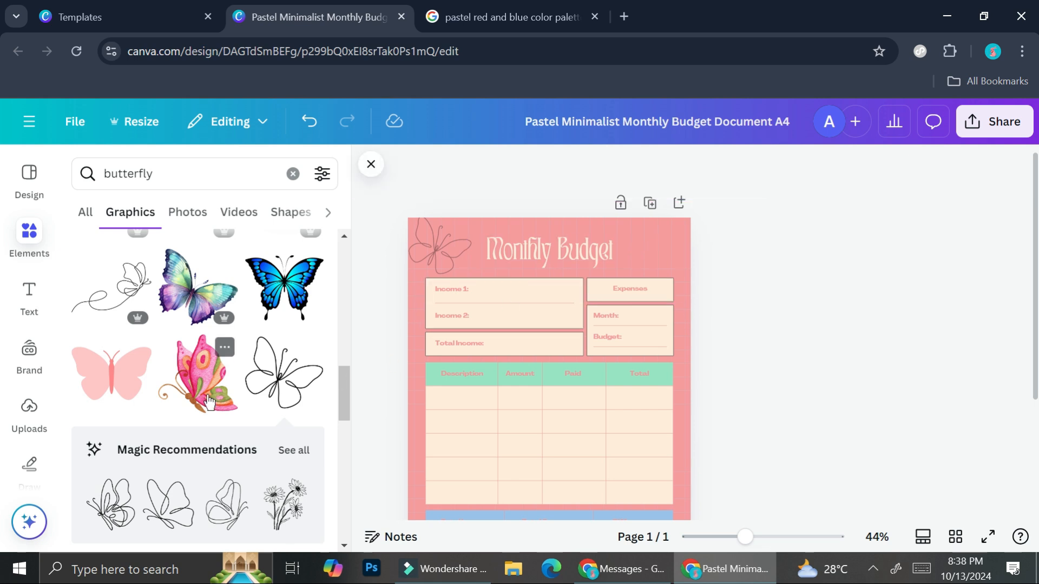
scroll(209, 402, down, 10)
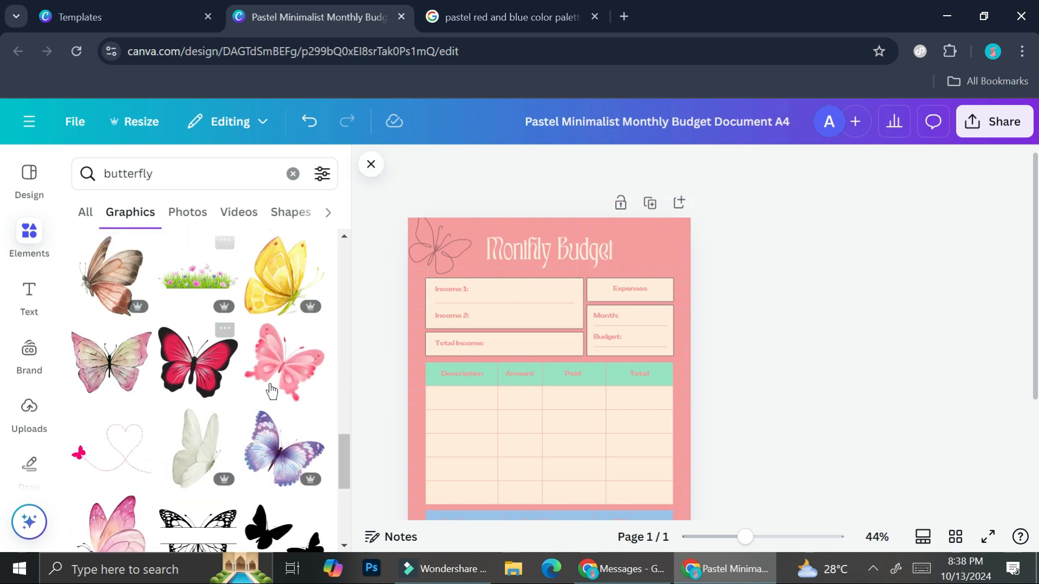
scroll(769, 341, down, 2)
scroll(741, 330, down, 2)
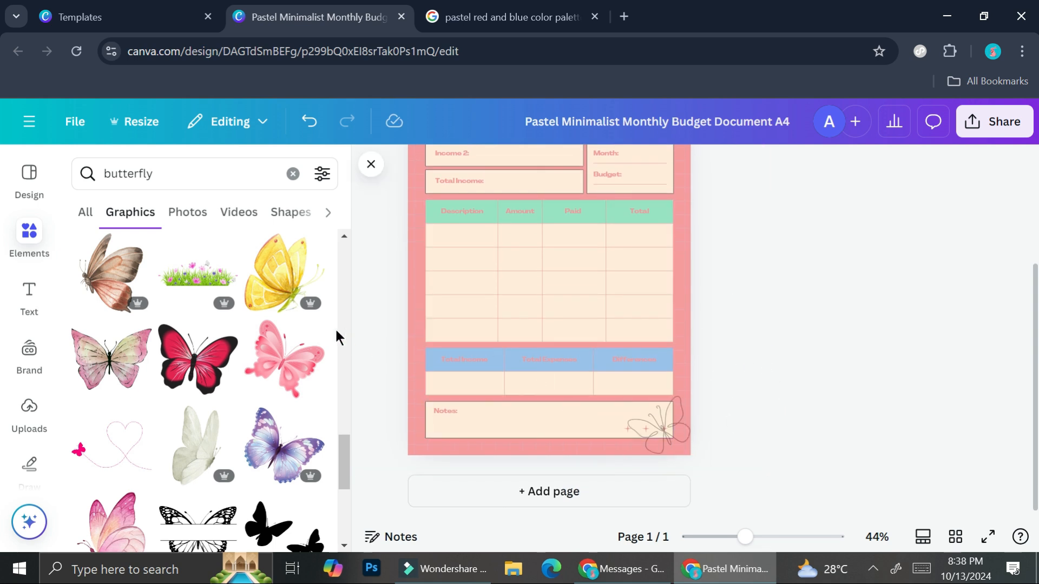
scroll(487, 319, up, 3)
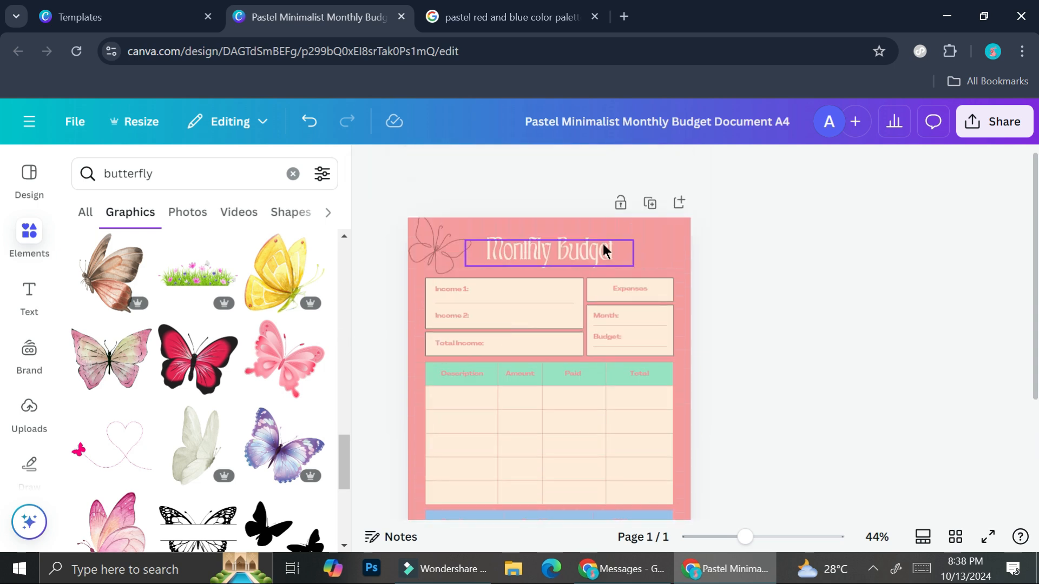
scroll(525, 244, down, 3)
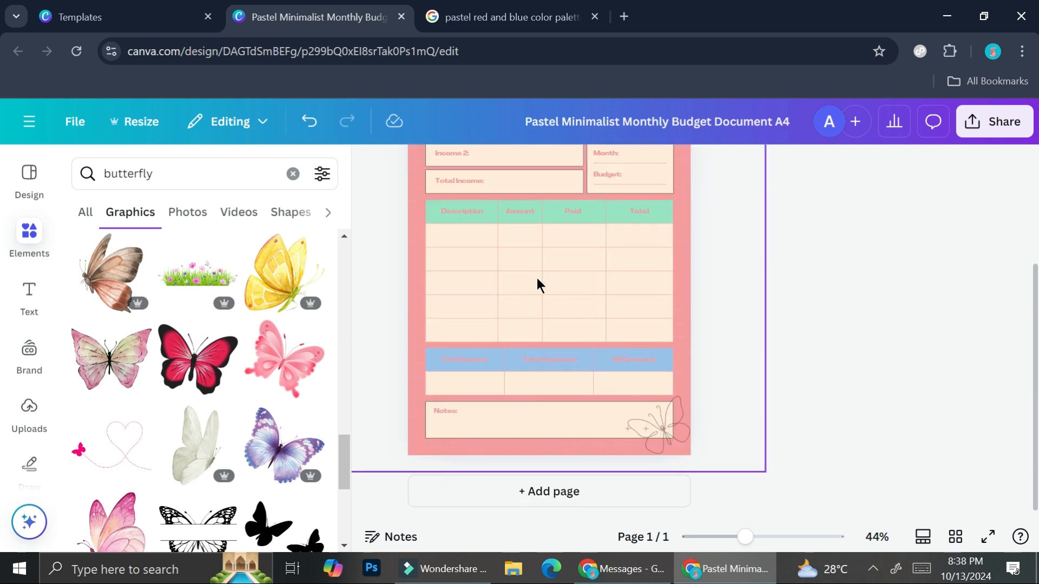
Step: Add a second page and apply the recently used Pastel Minimalist Monthly Budget template to it
click(526, 496)
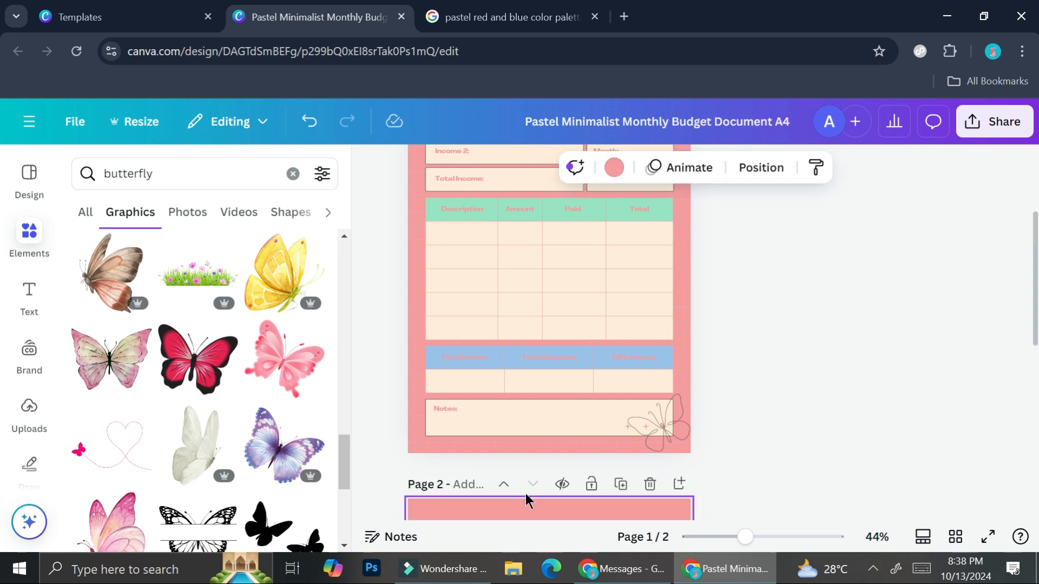
click(47, 198)
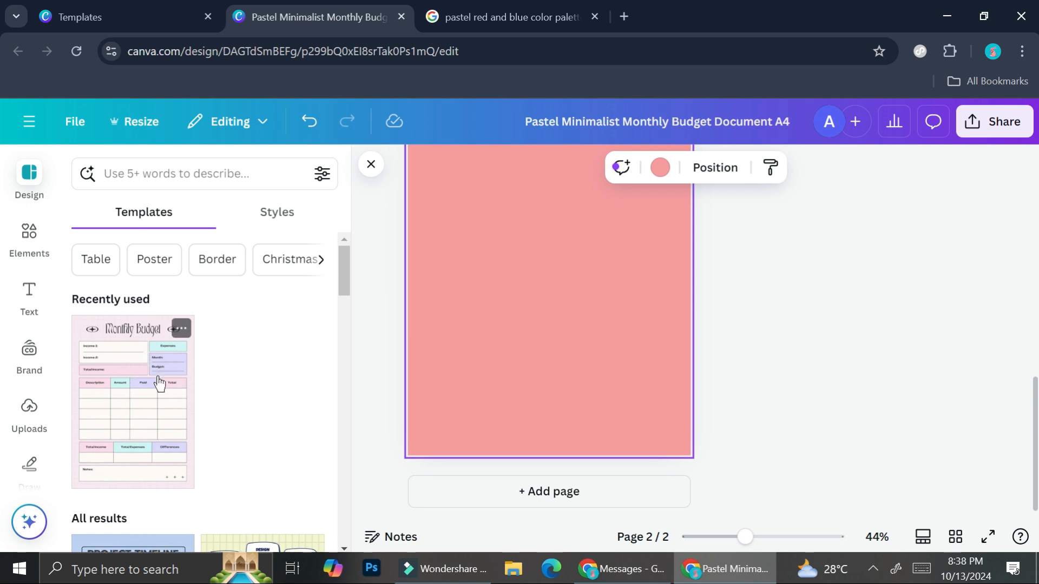
scroll(158, 379, down, 5)
scroll(180, 303, up, 5)
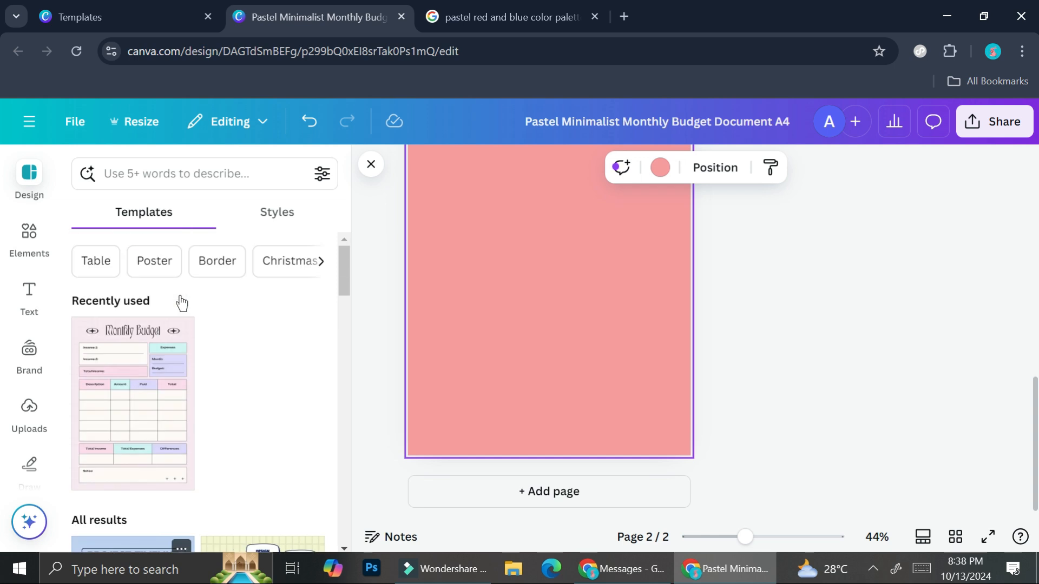
click(149, 359)
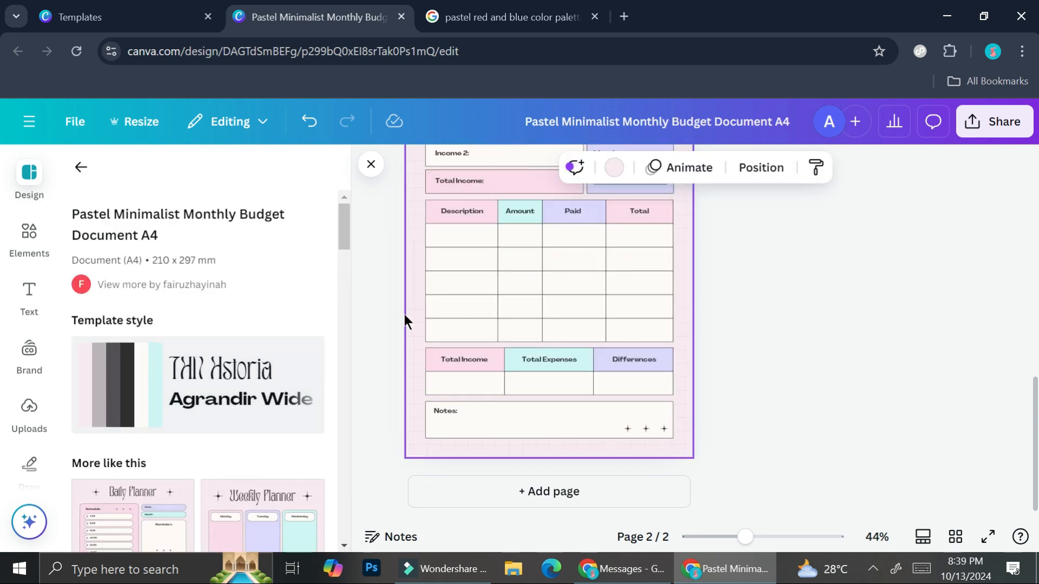
Step: Replace the second page's design with the similar Pastel Minimalist Weekly Planner template and compare it with the first page
scroll(190, 384, down, 3)
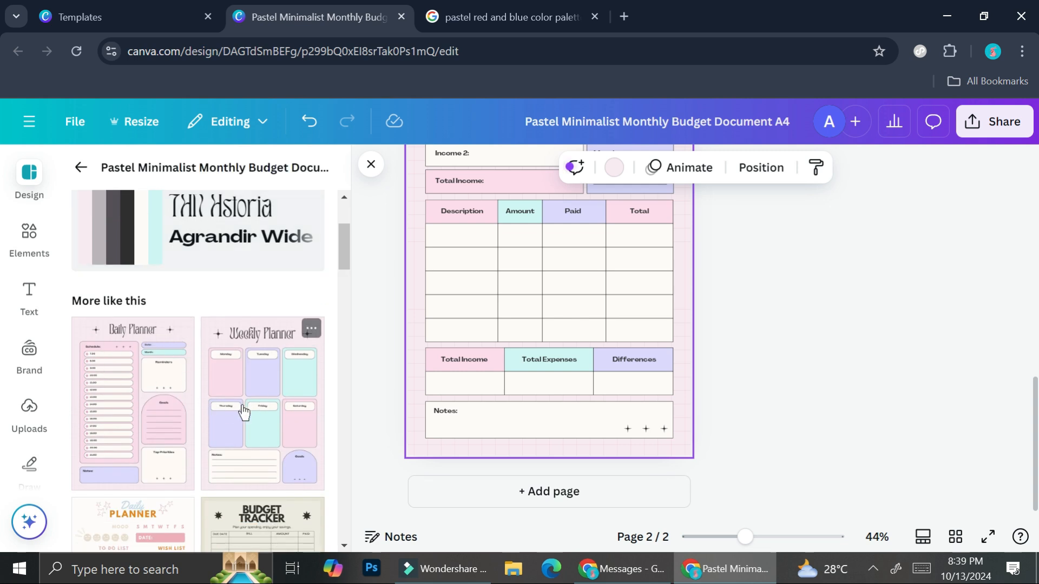
scroll(683, 334, up, 10)
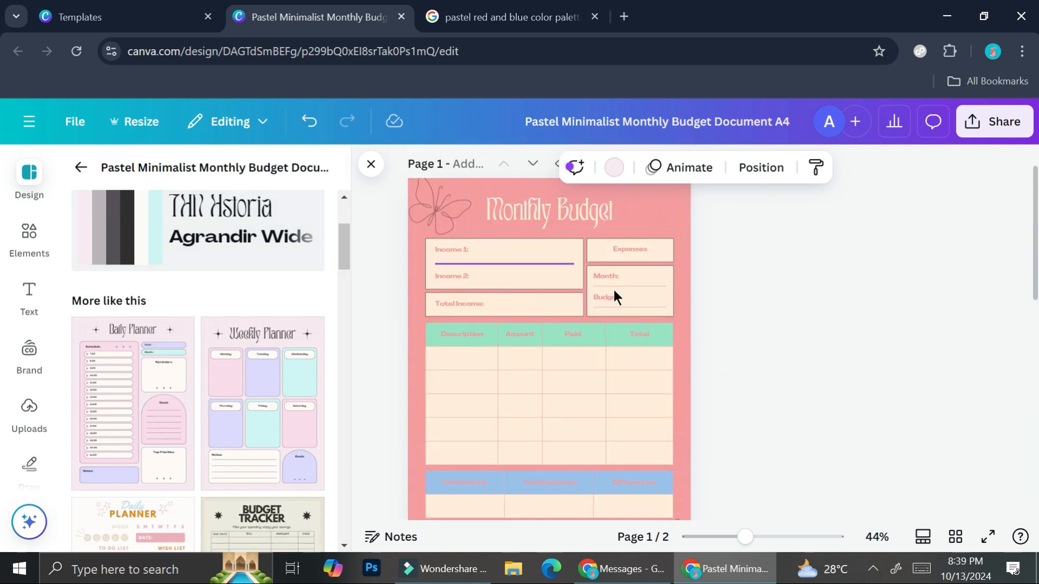
scroll(677, 437, down, 6)
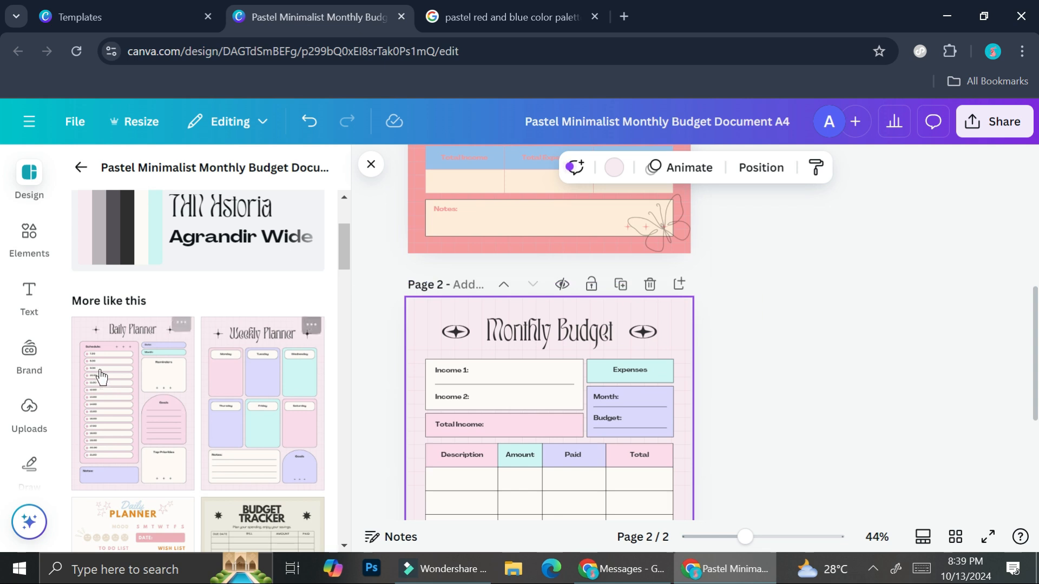
click(254, 389)
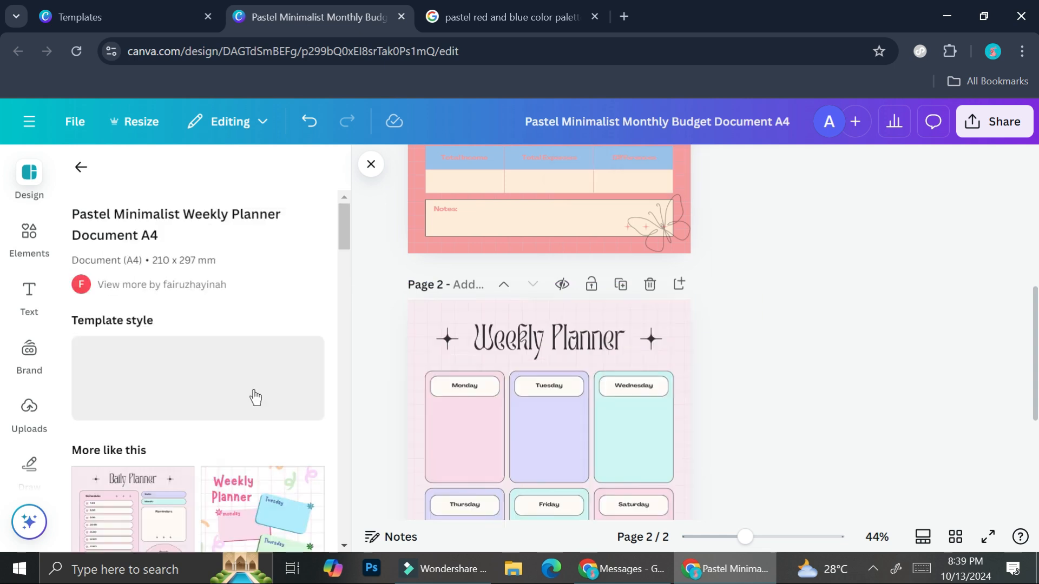
click(610, 376)
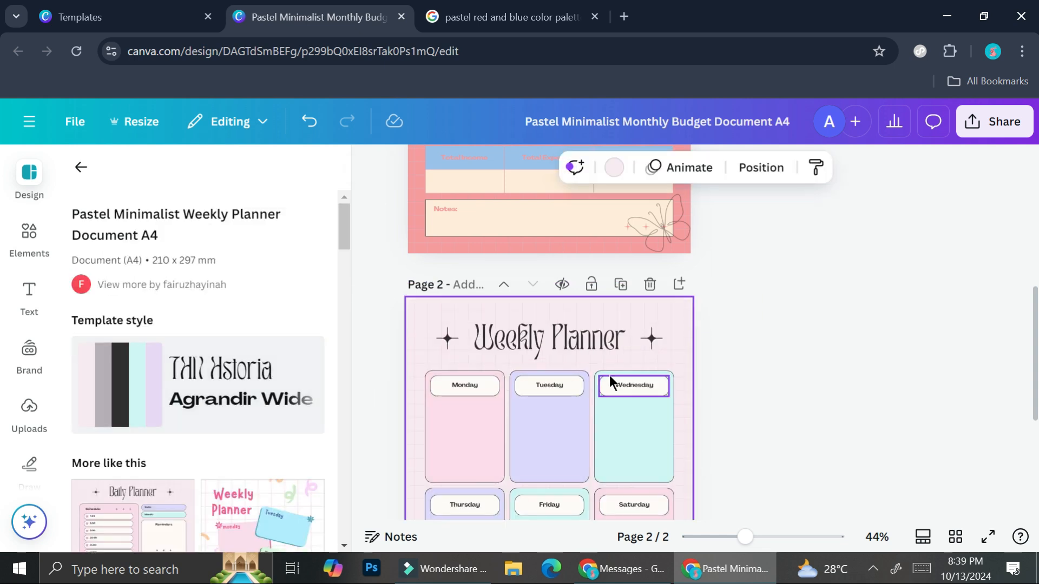
scroll(610, 375, down, 5)
scroll(610, 375, up, 8)
scroll(622, 466, down, 2)
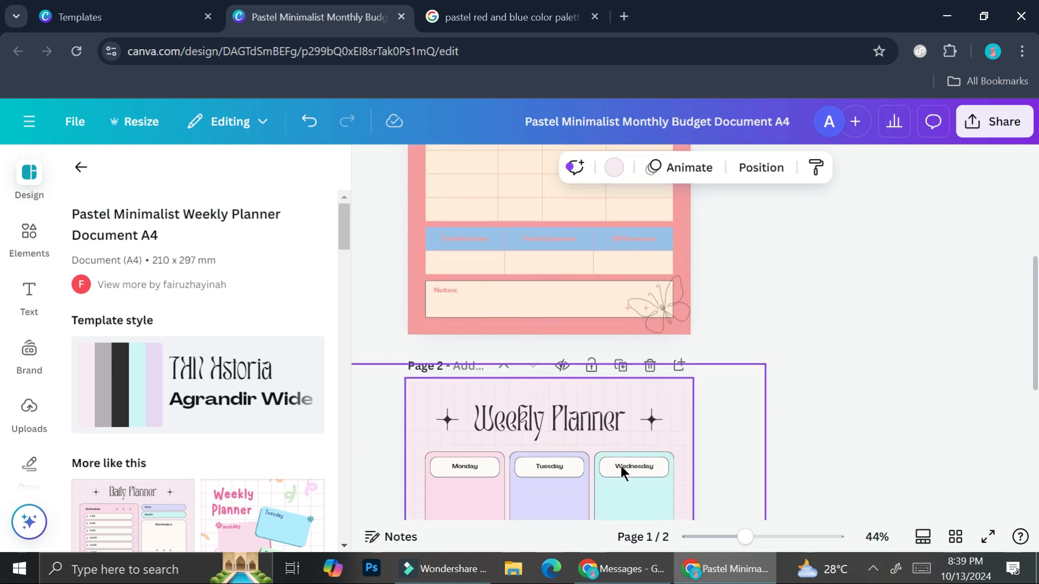
Step: Recolour the grid overlay on the Monthly Budget page light pink and check it against the Weekly Planner page
scroll(618, 449, up, 5)
click(667, 204)
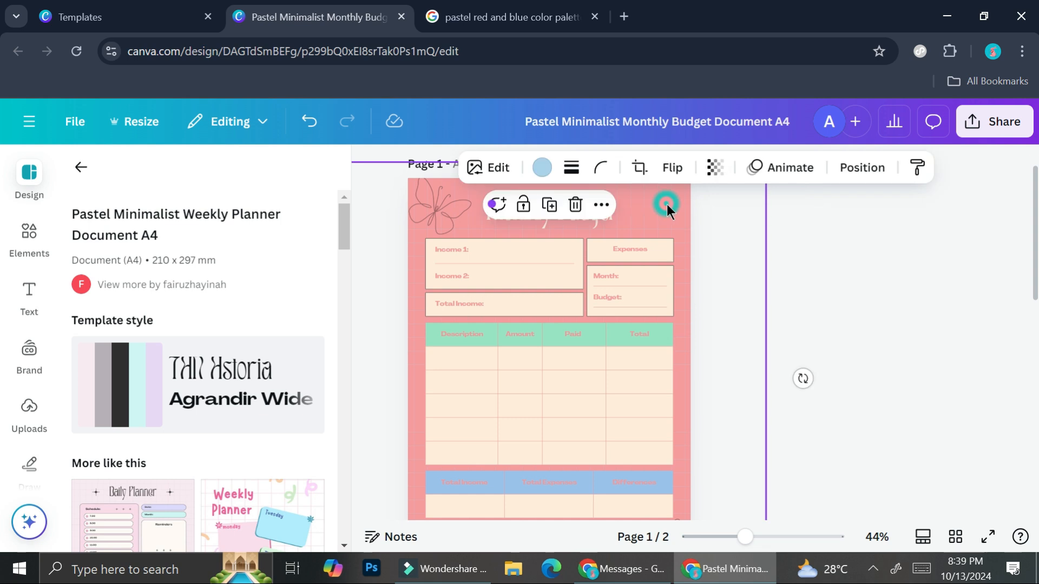
click(772, 238)
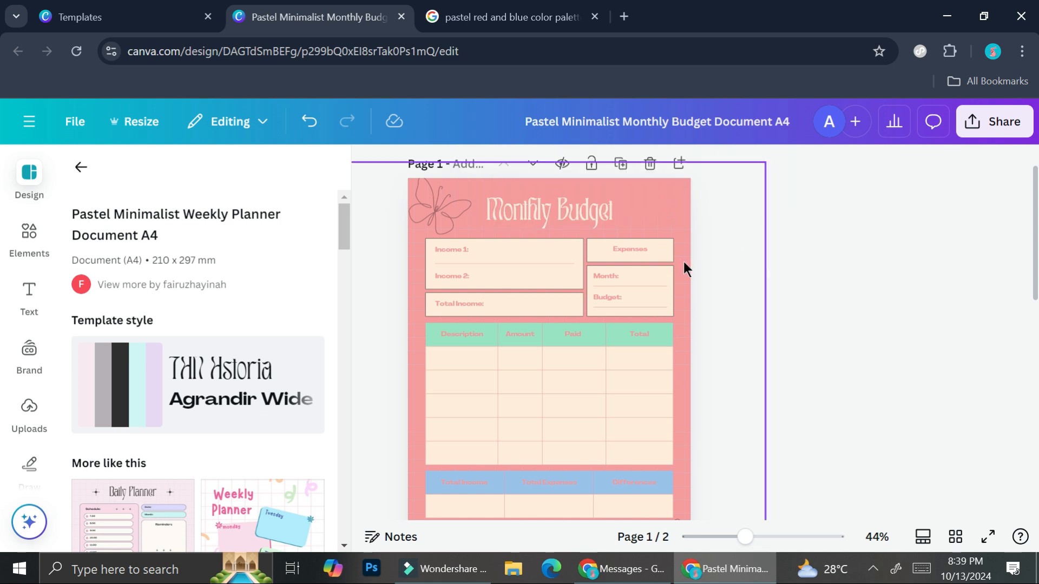
click(683, 262)
click(543, 170)
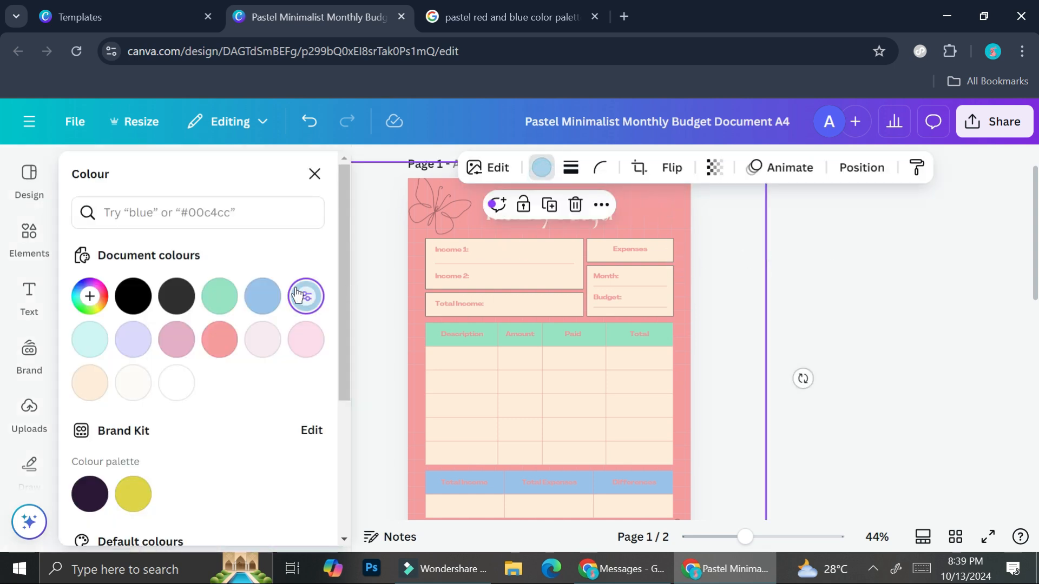
click(303, 351)
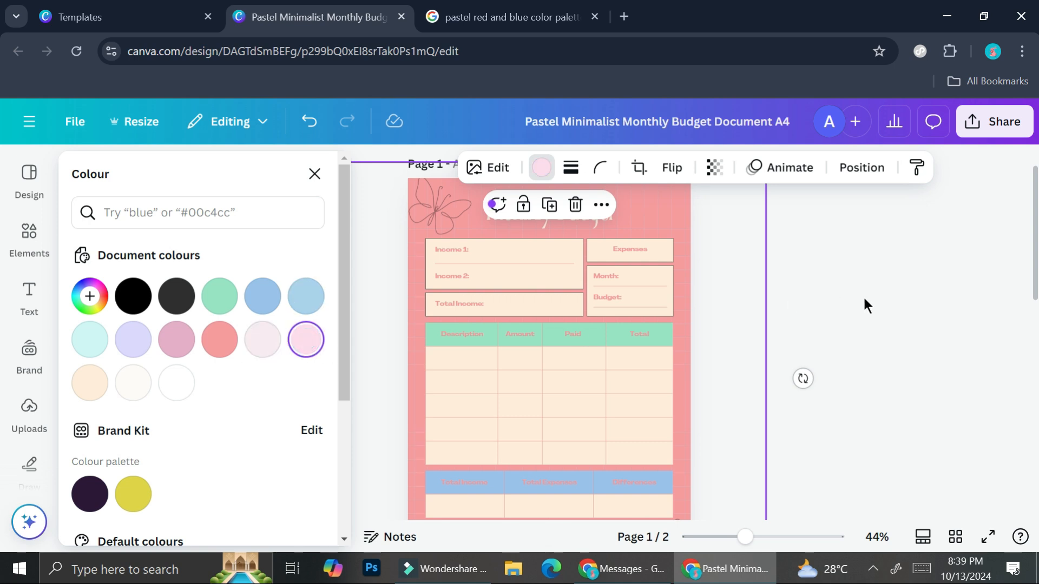
click(831, 295)
scroll(832, 298, down, 5)
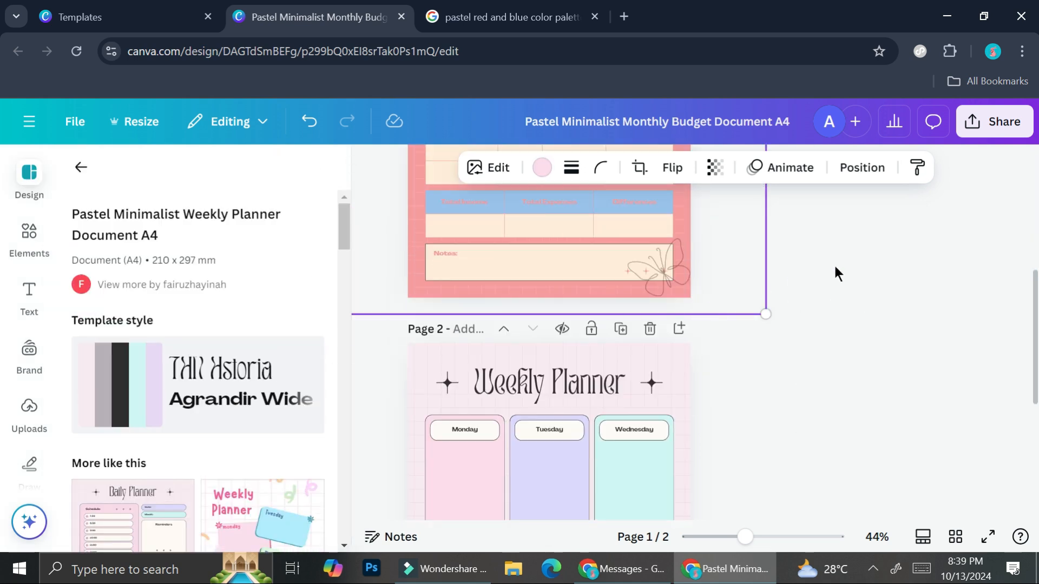
scroll(785, 276, up, 5)
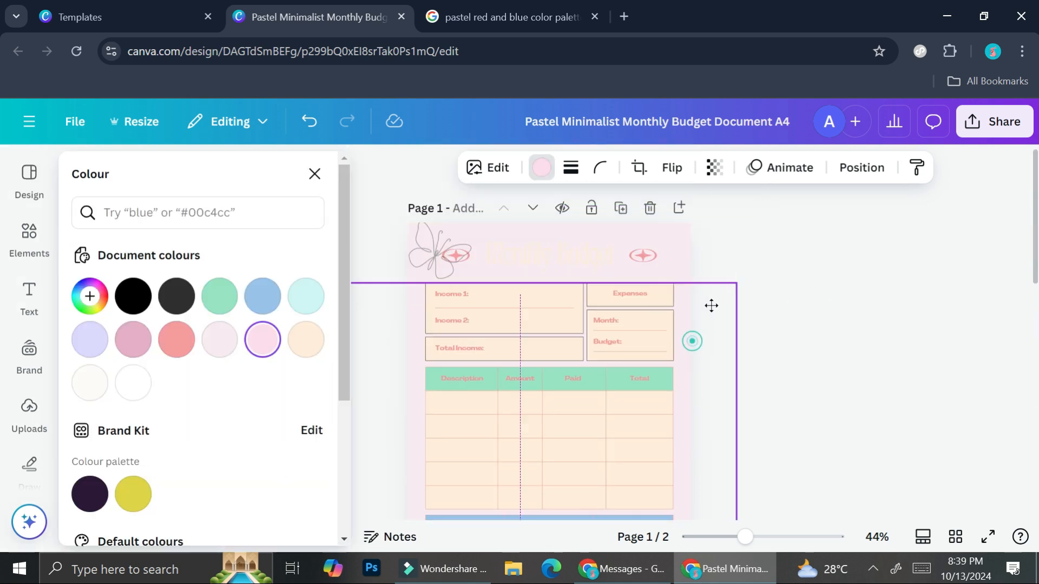
Step: Realign the grid overlay with the Monthly Budget page's upper edge and recolour it blue
drag(712, 306, 731, 270)
click(262, 296)
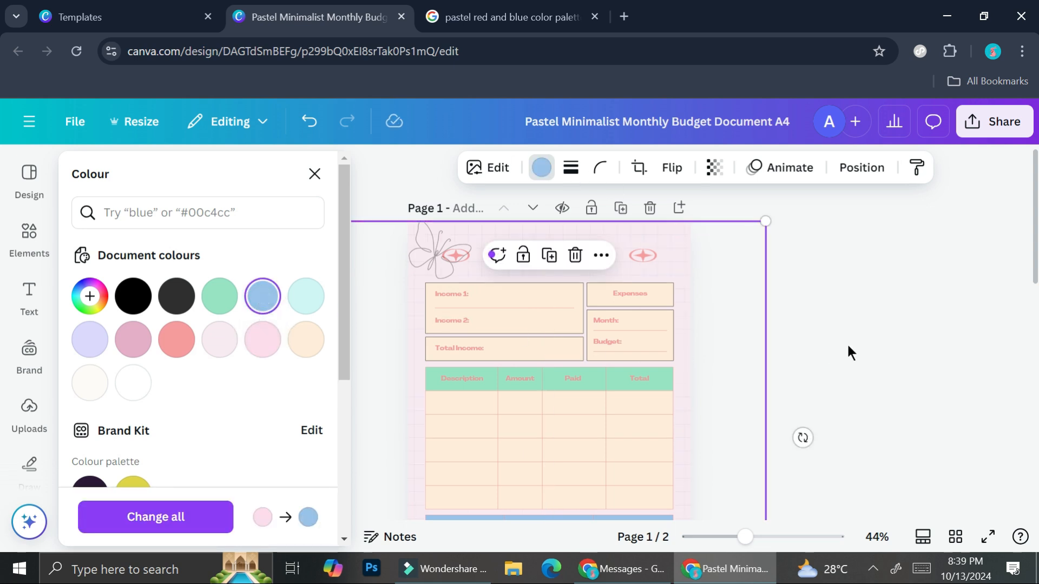
key(Escape)
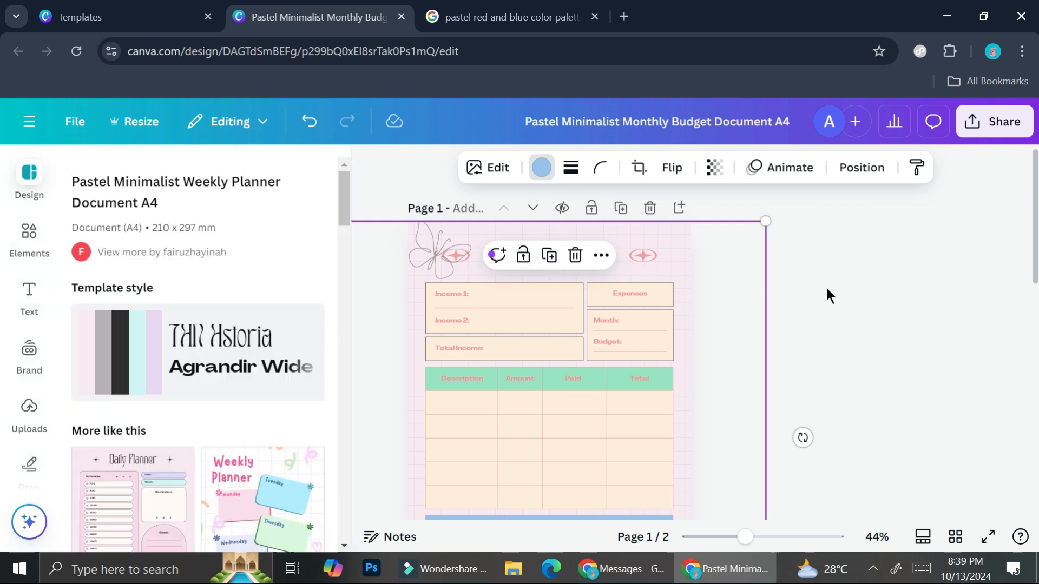
click(719, 253)
scroll(813, 299, down, 5)
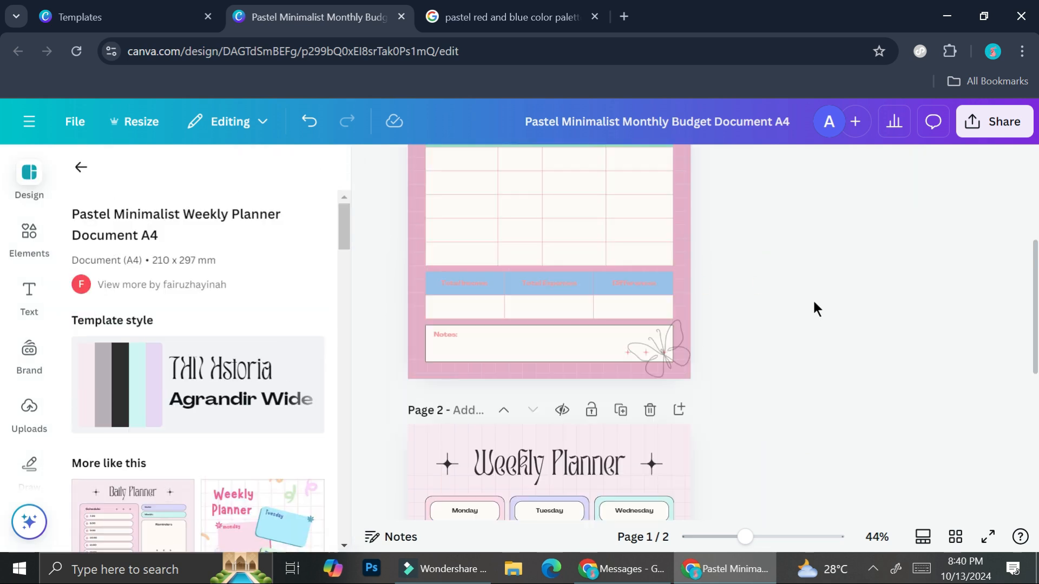
scroll(812, 298, up, 4)
scroll(593, 197, up, 2)
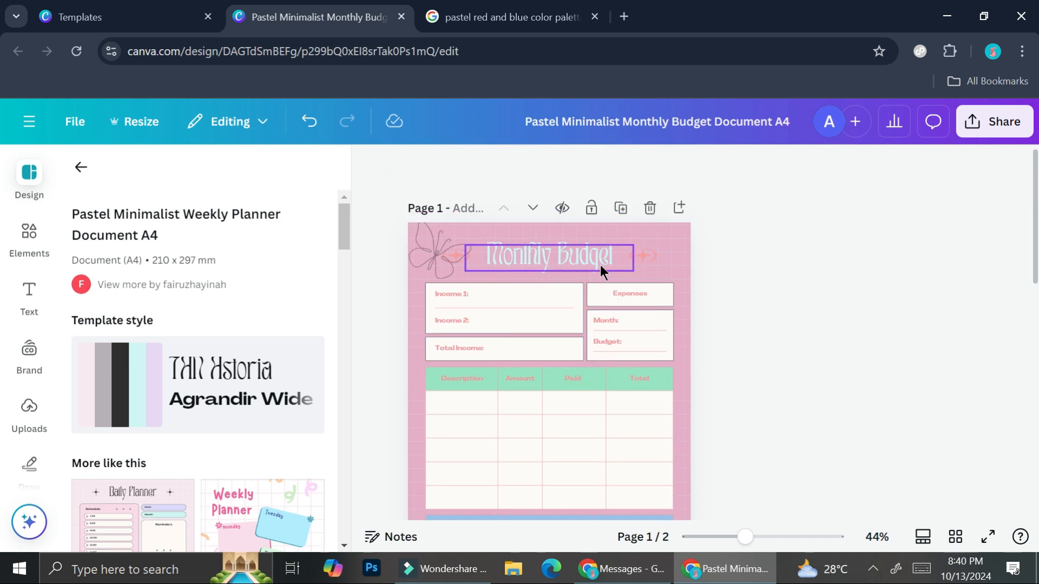
Step: Recolour the star ornaments beside the Monthly Budget title white and compare both pages
click(651, 259)
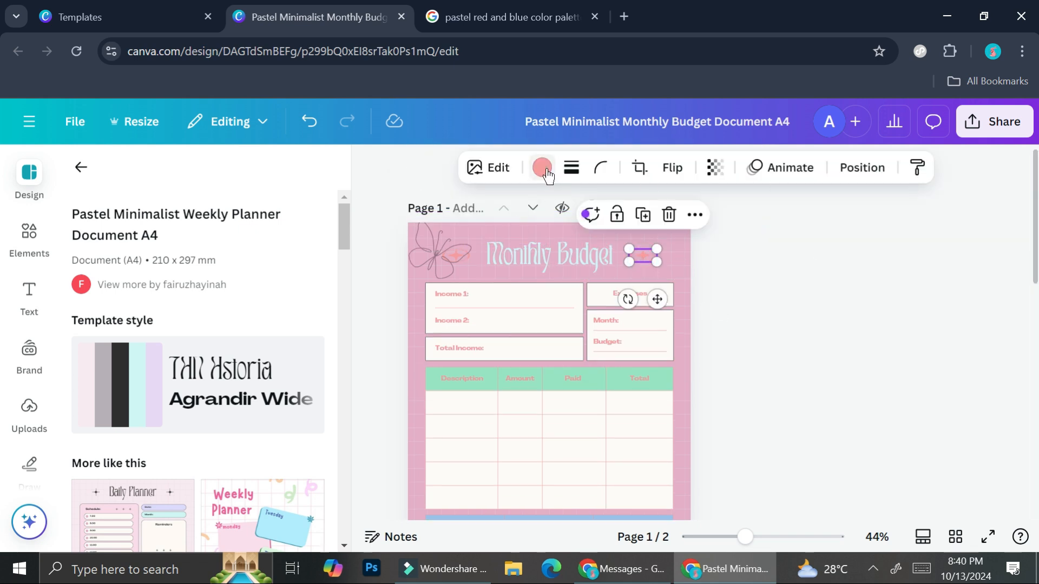
click(787, 310)
scroll(787, 310, down, 7)
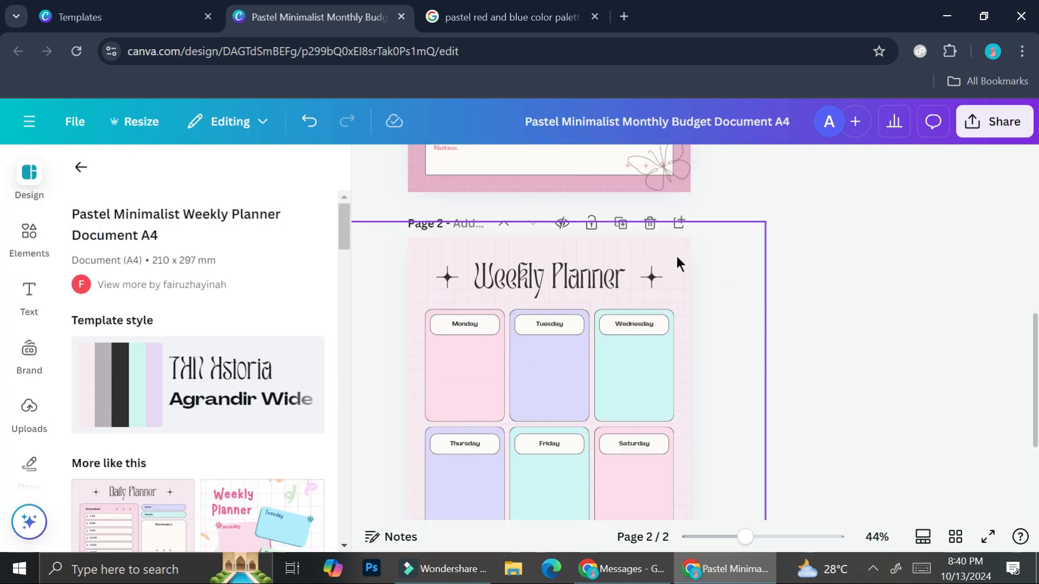
scroll(676, 254, up, 1)
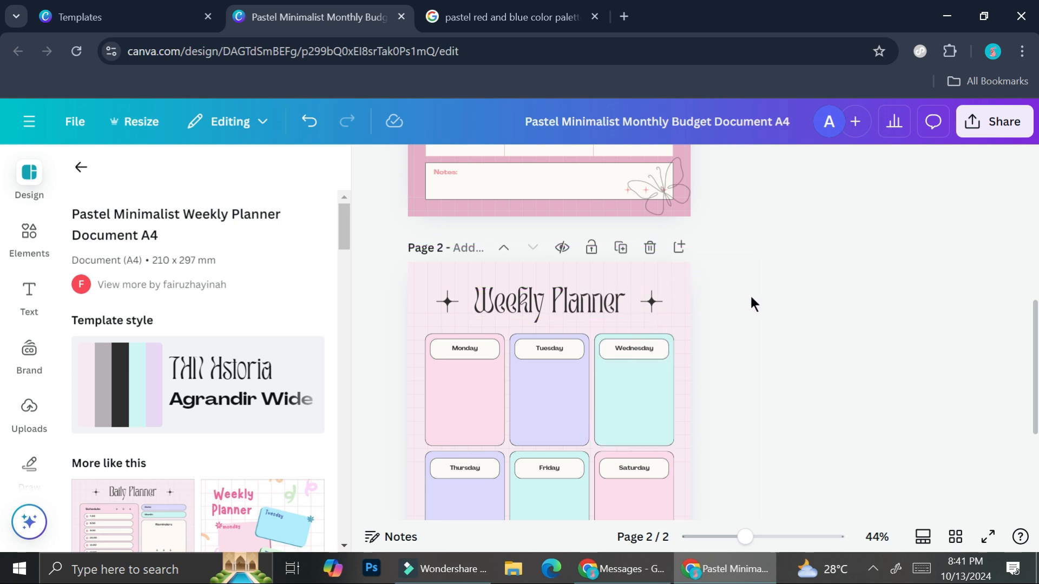
scroll(751, 303, up, 10)
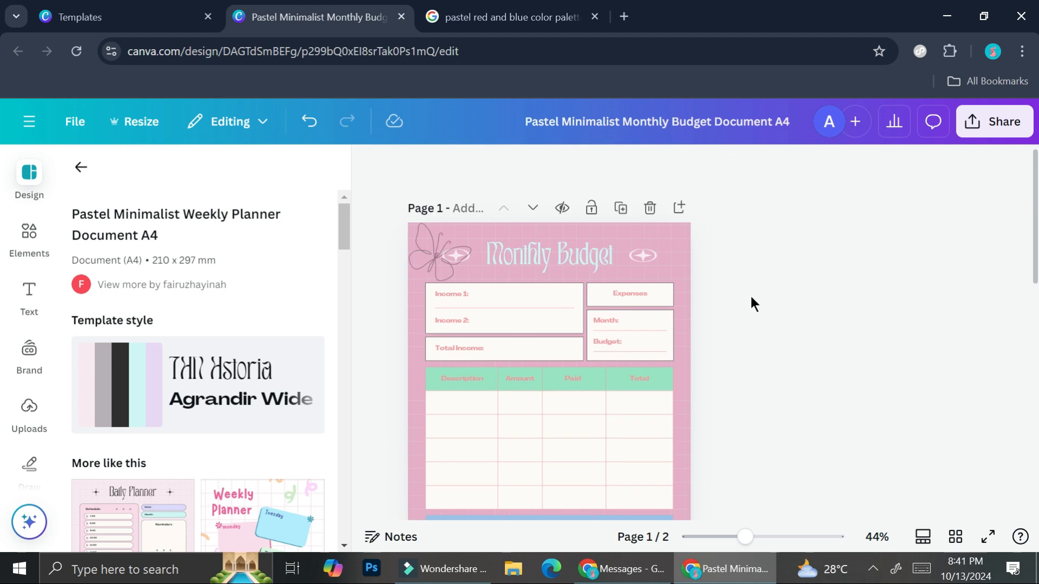
Step: Recolour the Weekly Planner page's background the same mauve pink as the budget page and its grid overlay pale aqua (#cff6f5)
scroll(751, 303, down, 10)
drag(678, 312, 682, 346)
click(703, 293)
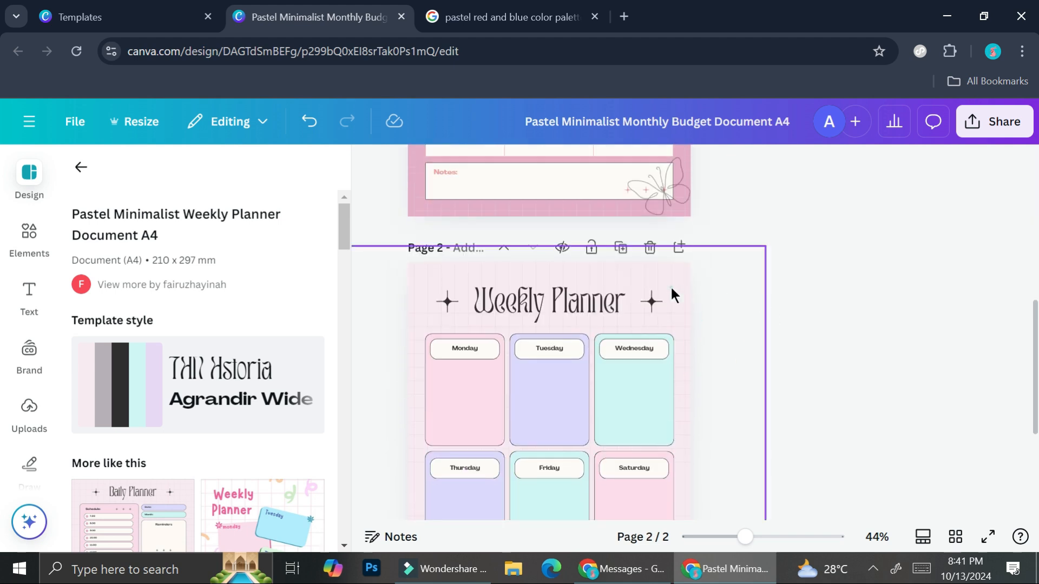
click(632, 264)
click(613, 167)
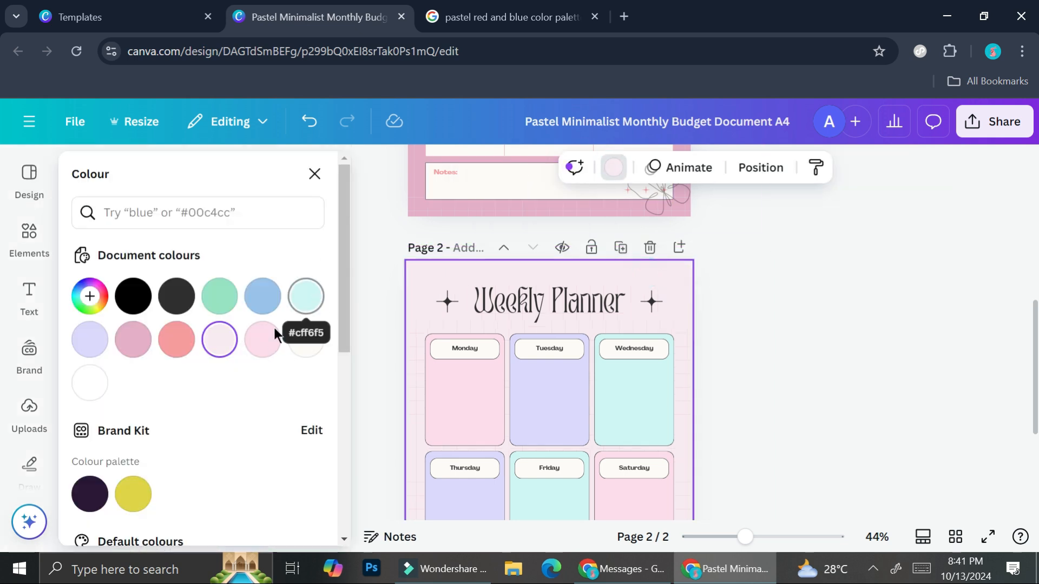
click(142, 342)
click(728, 299)
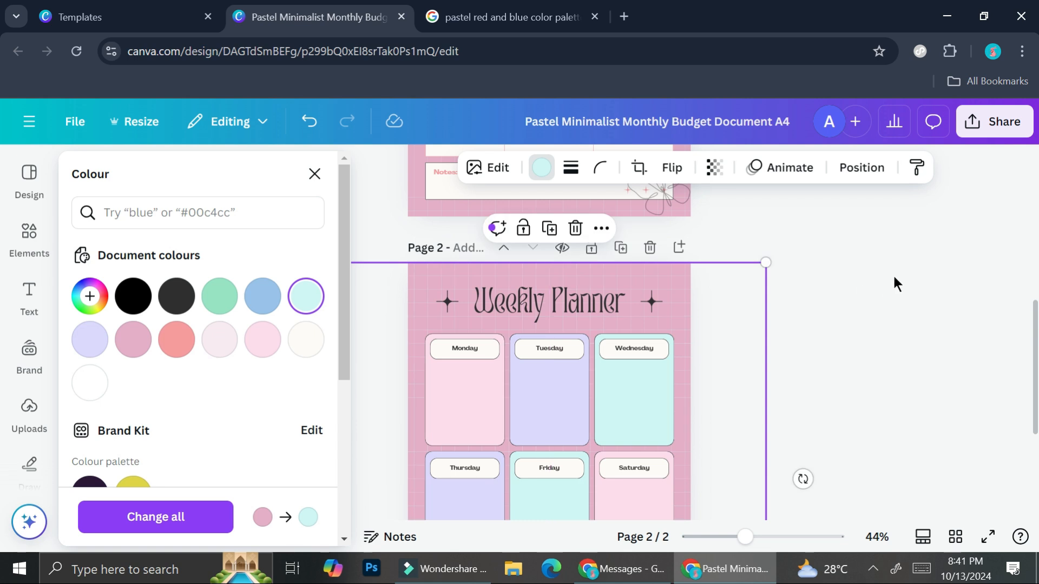
scroll(701, 318, up, 5)
scroll(532, 336, down, 2)
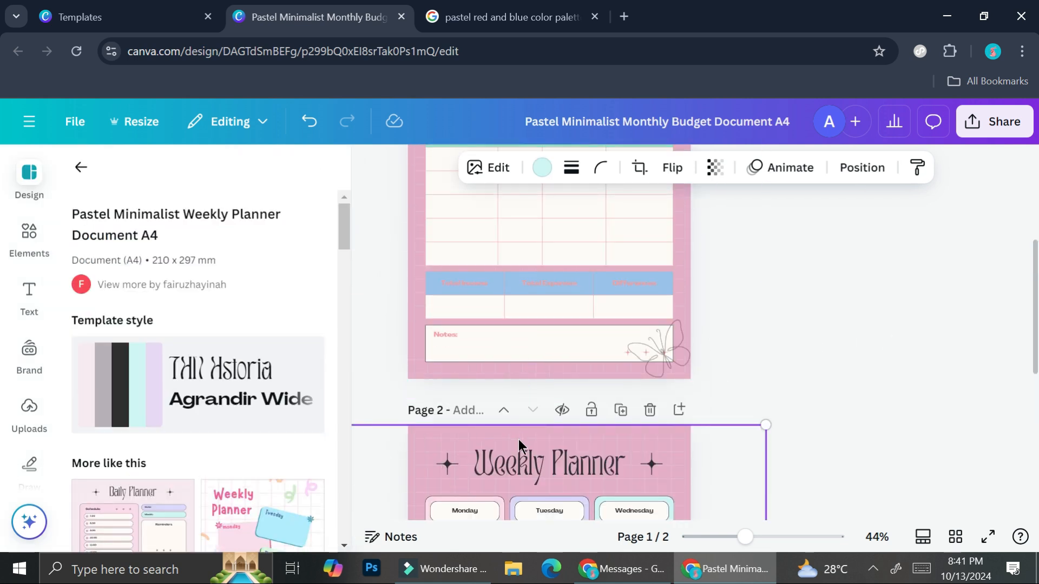
Step: Recolour the Weekly Planner title in a pale tone to match the Monthly Budget title
click(523, 460)
click(655, 169)
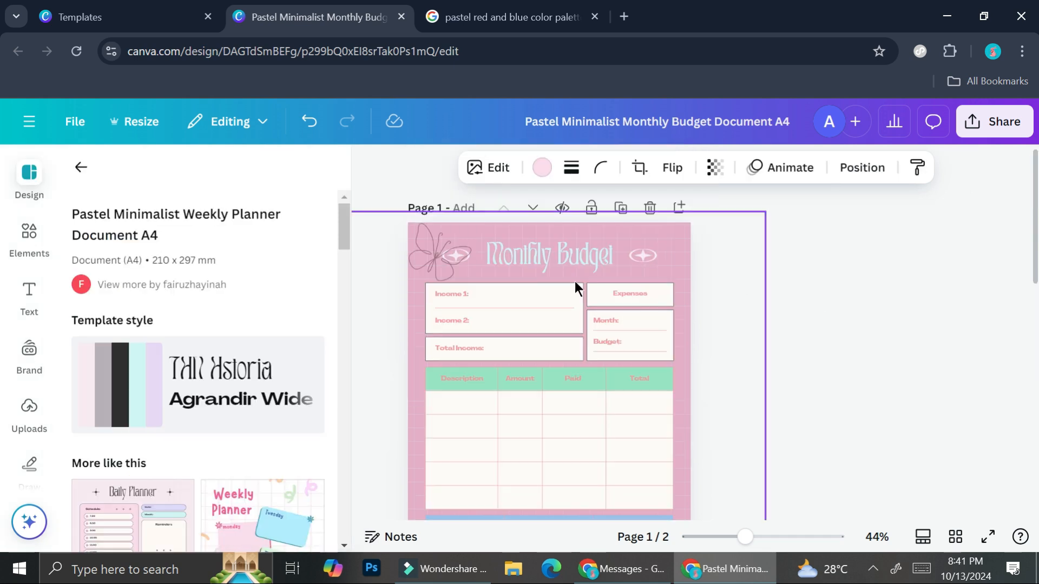
double_click(543, 250)
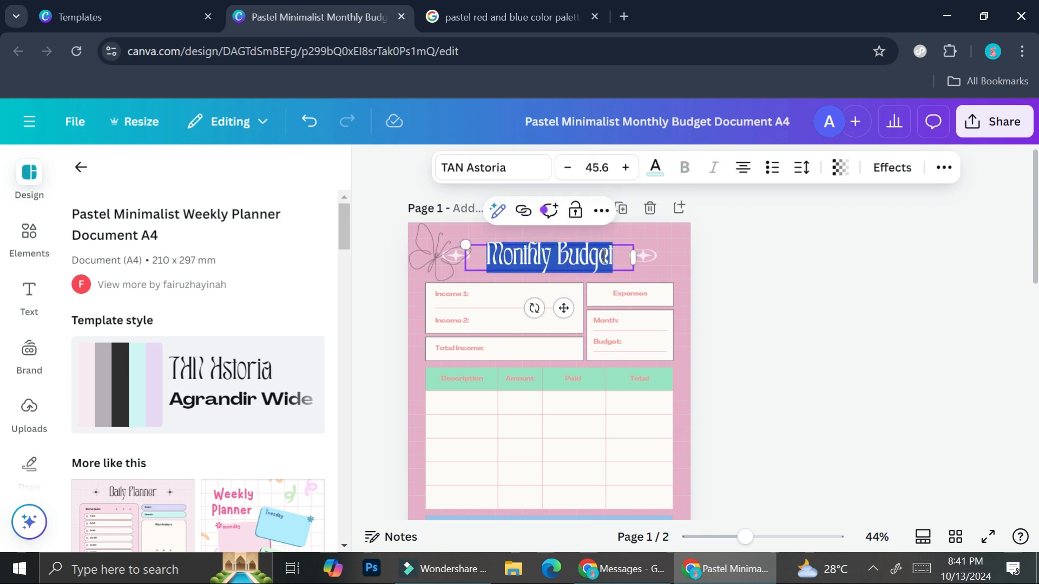
click(738, 268)
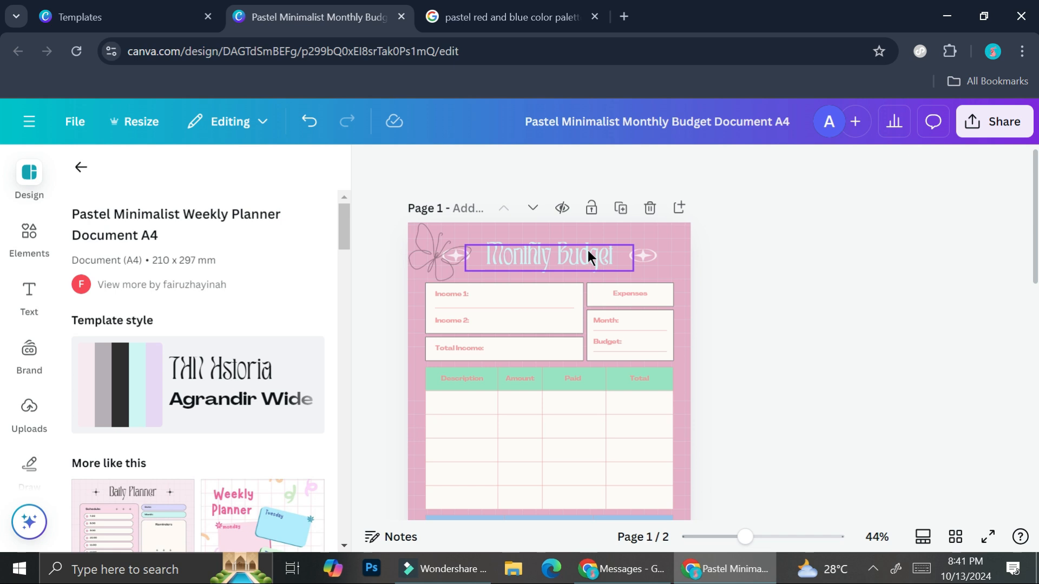
Step: Start Bulk create with manually entered data and delete the Email column from the sample table
scroll(30, 320, down, 6)
click(30, 322)
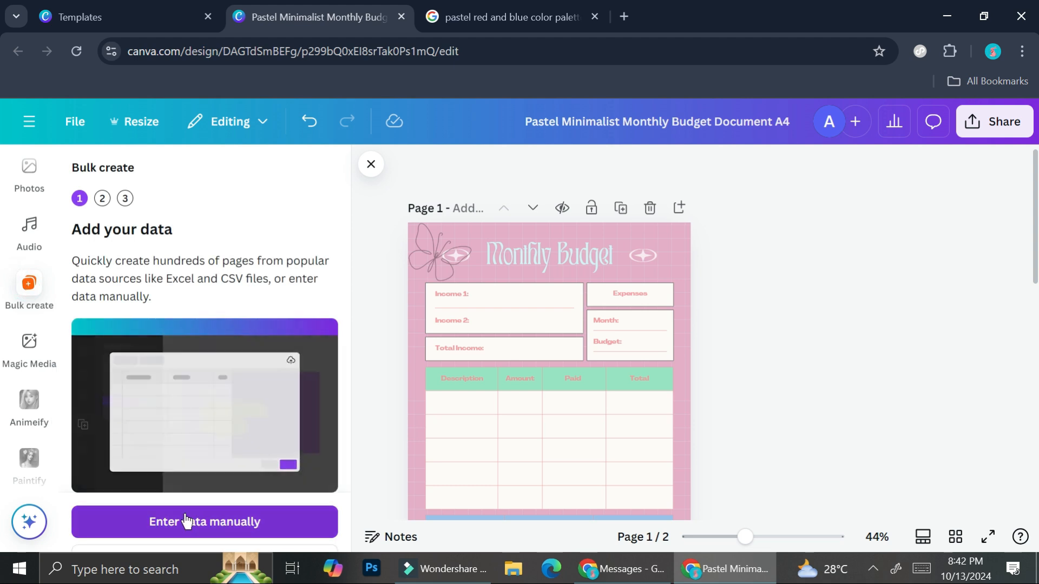
click(201, 523)
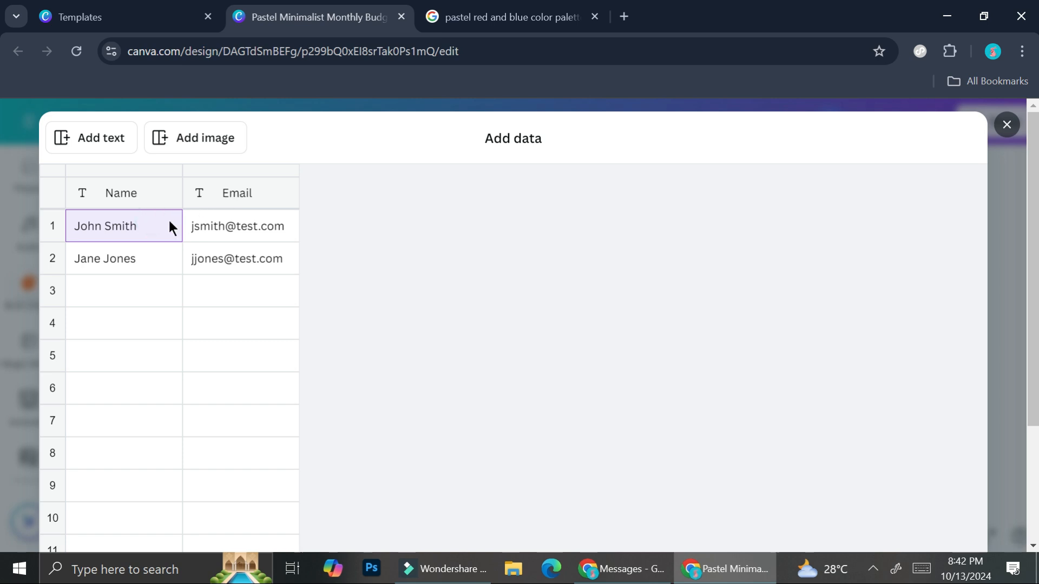
right_click(252, 168)
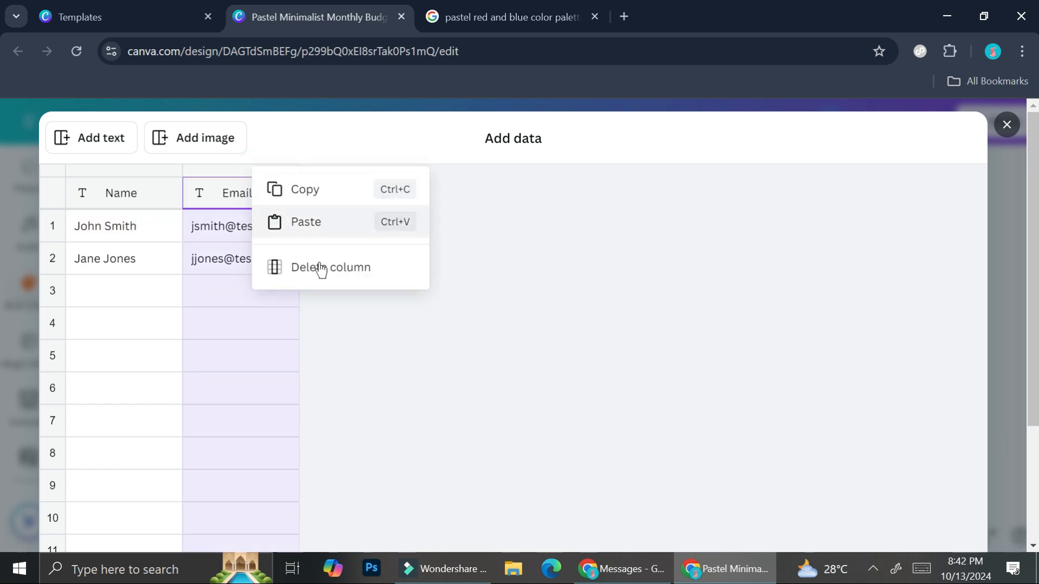
click(324, 279)
Step: Fill the Name column with the twelve months from January to December, replacing the sample entries, and save the data
click(114, 223)
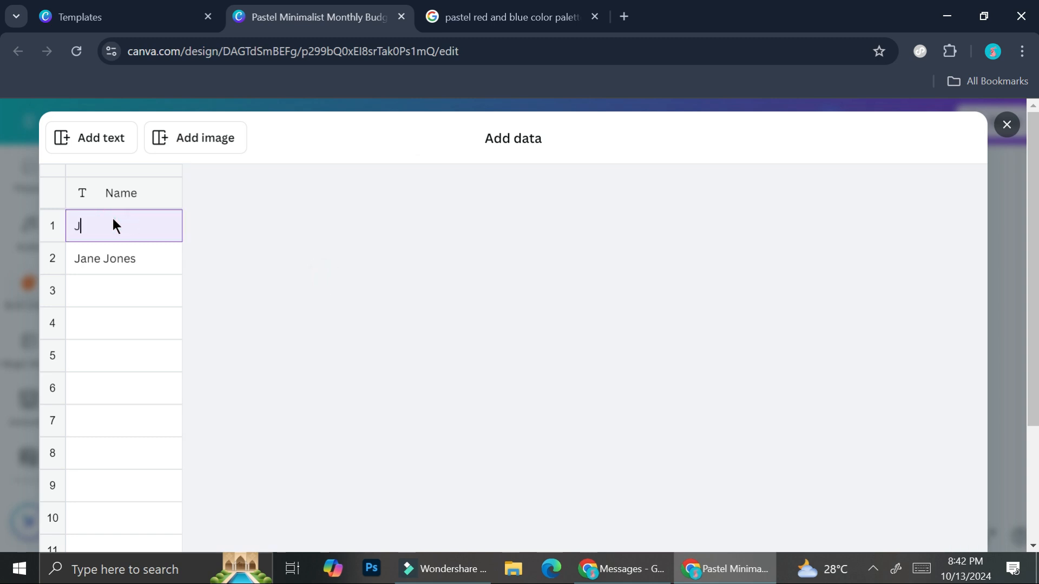
key(BackSpace)
text(anuary)
click(114, 259)
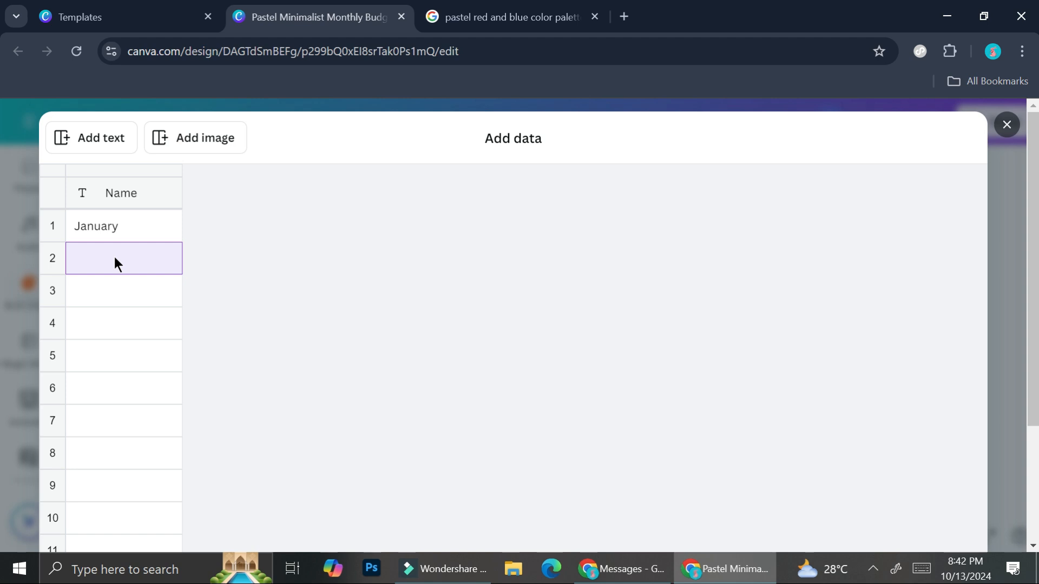
text(February March April May June July August September October November December)
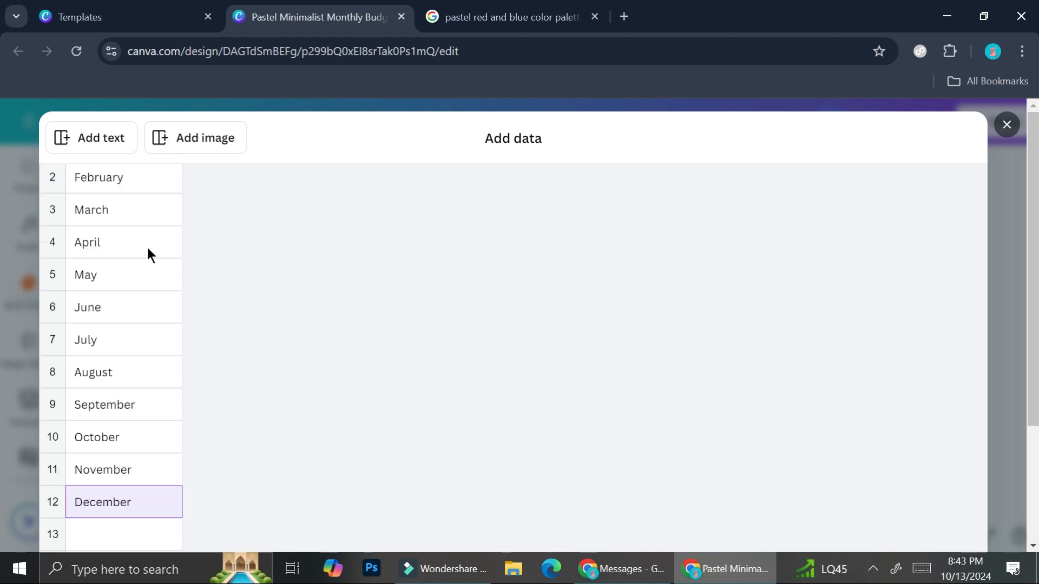
scroll(134, 216, down, 6)
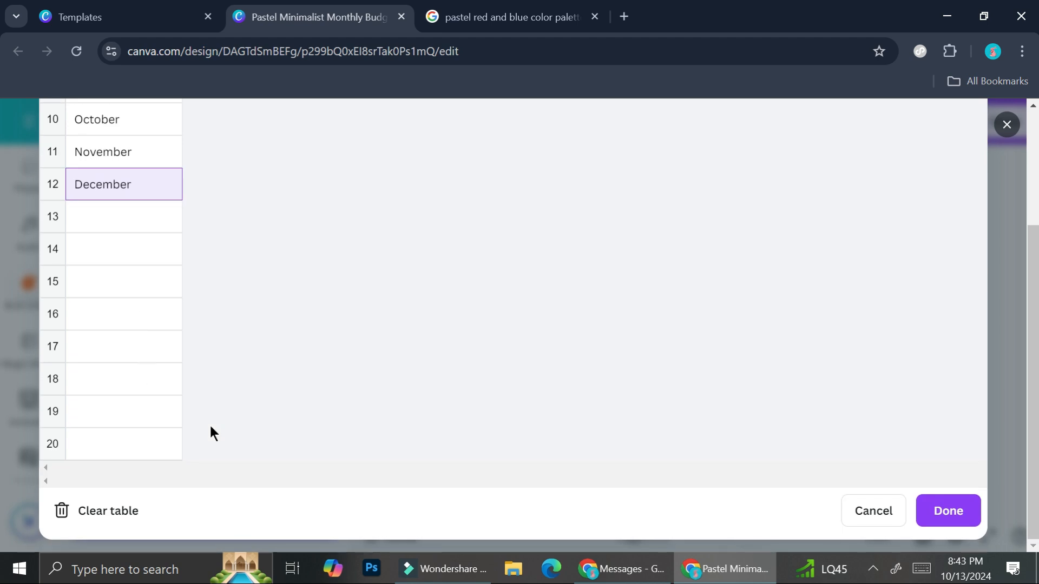
click(944, 526)
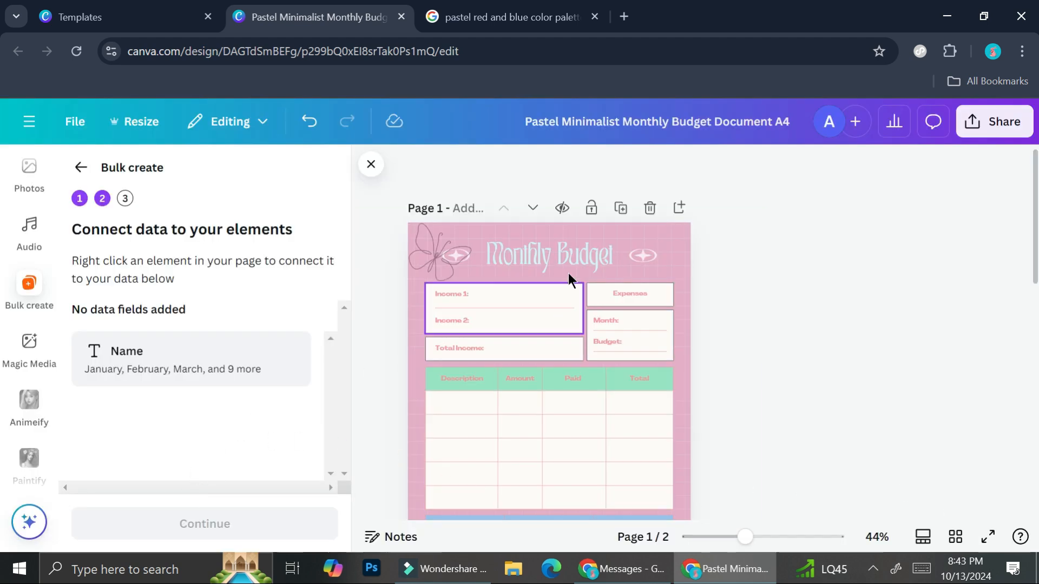
Step: Connect the Monthly Budget title text to the Name data field
click(570, 255)
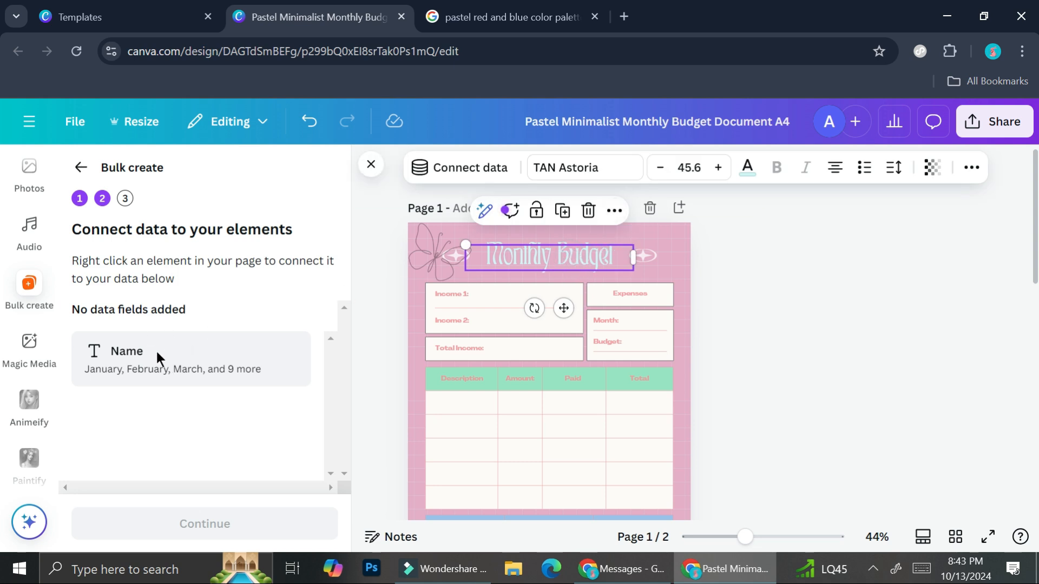
click(610, 221)
scroll(697, 364, down, 2)
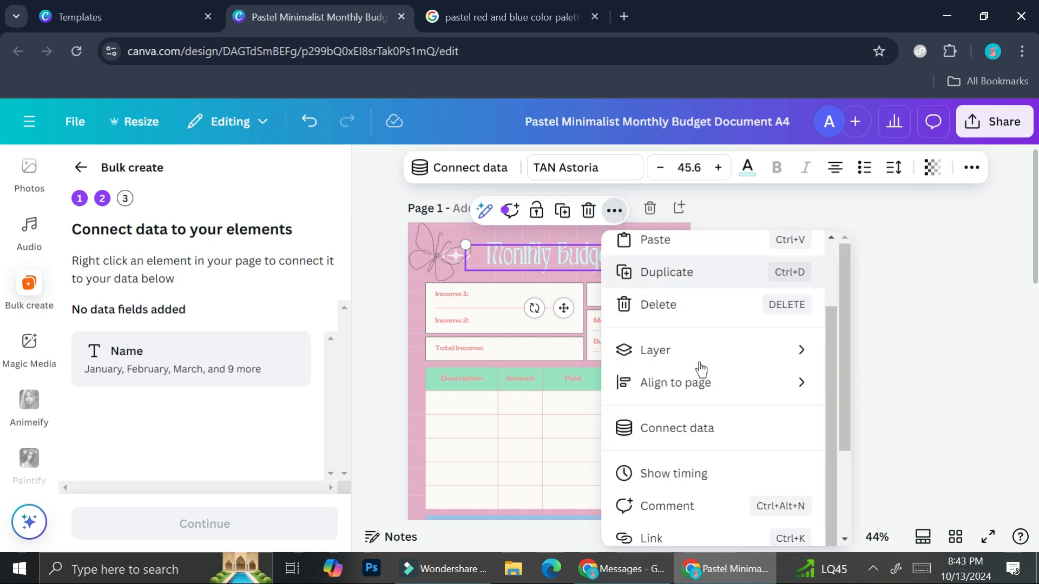
click(692, 426)
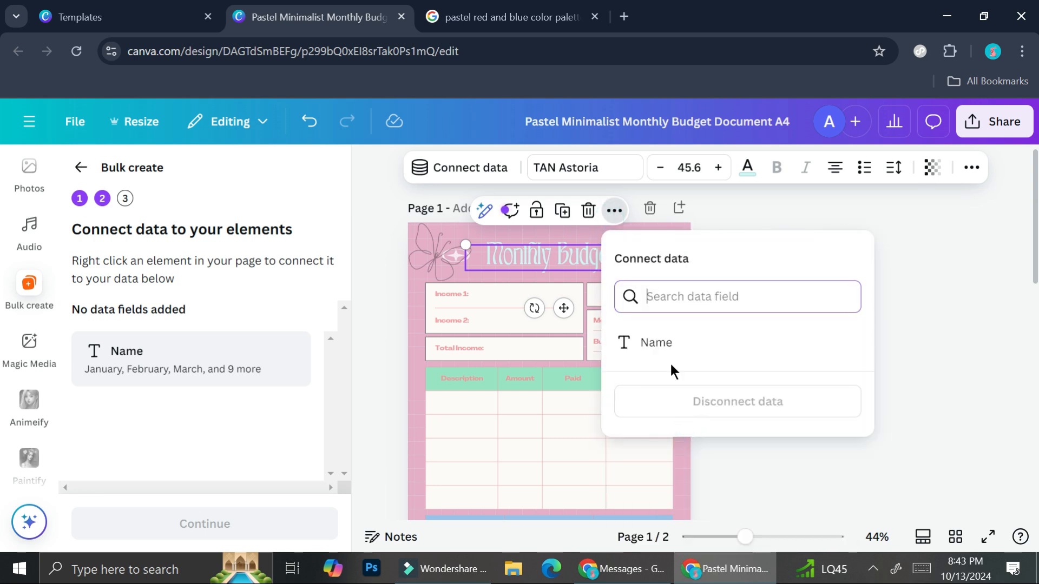
click(665, 343)
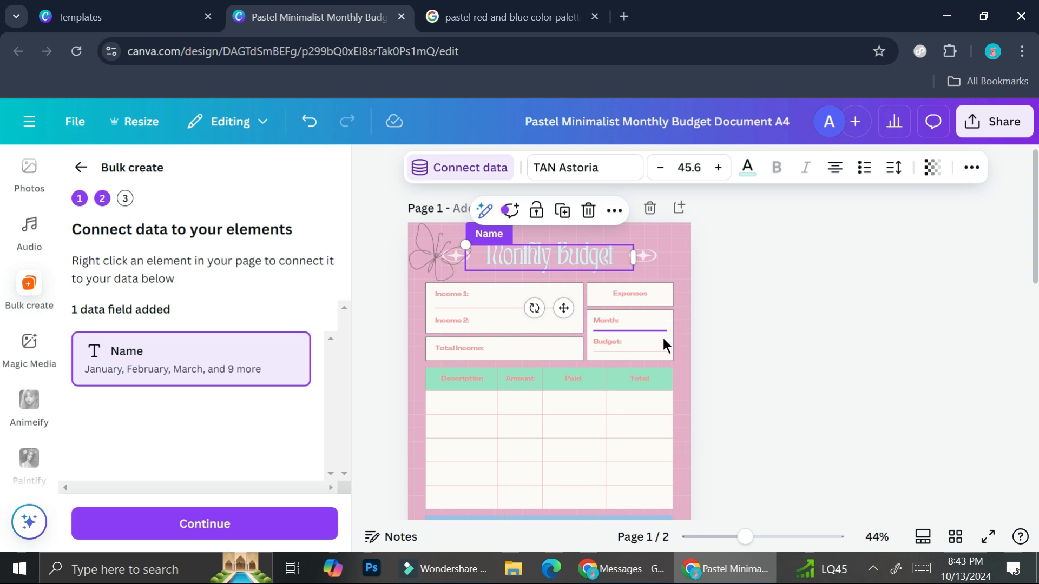
Step: Generate 12 designs from the month data, keeping all the months selected
click(258, 522)
scroll(262, 482, down, 3)
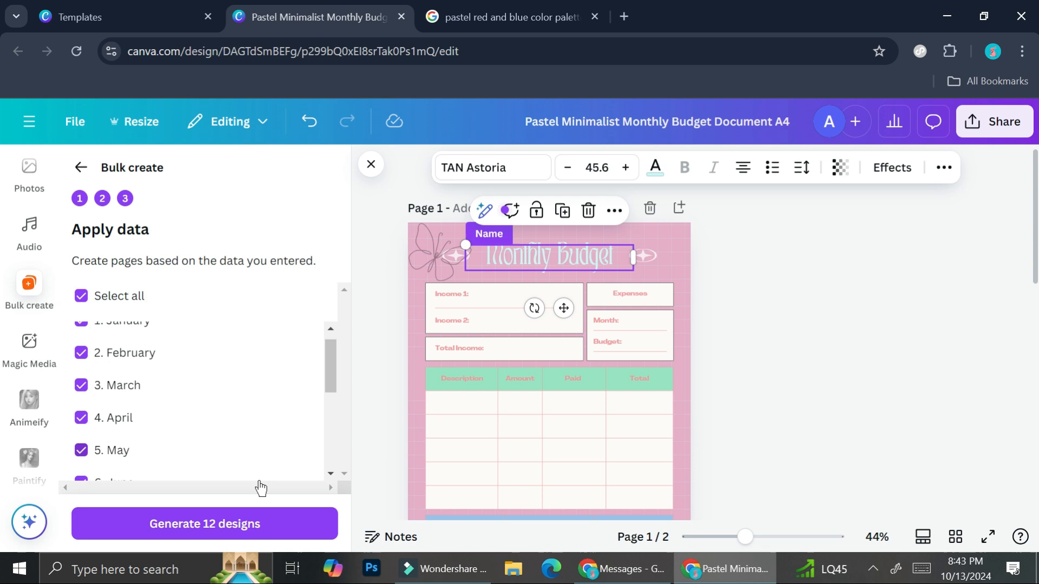
click(255, 531)
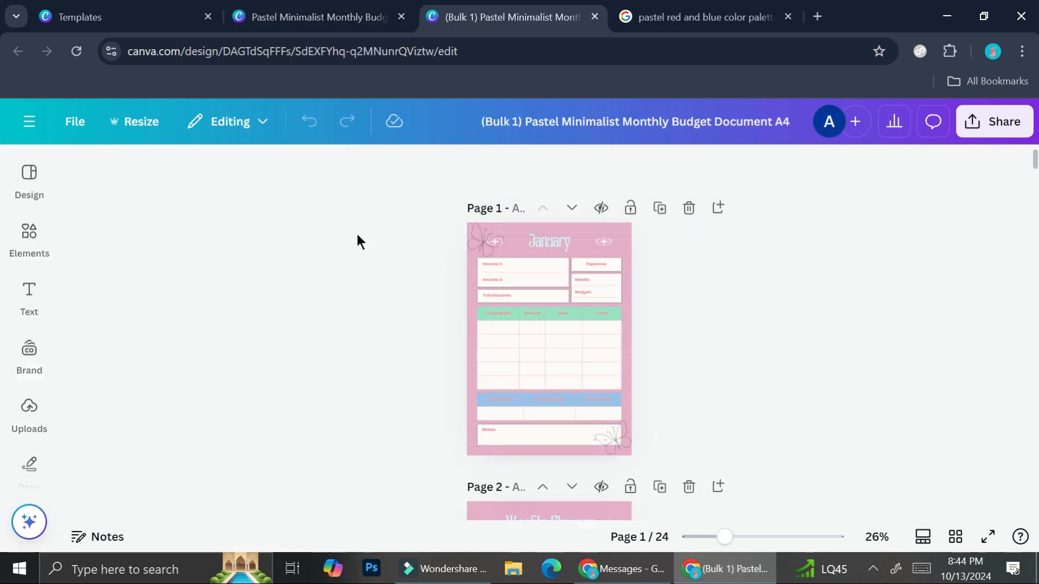
Step: Review the generated planner pages, checking the month title on each budget page and the weekly planner that follows it
scroll(604, 315, down, 10)
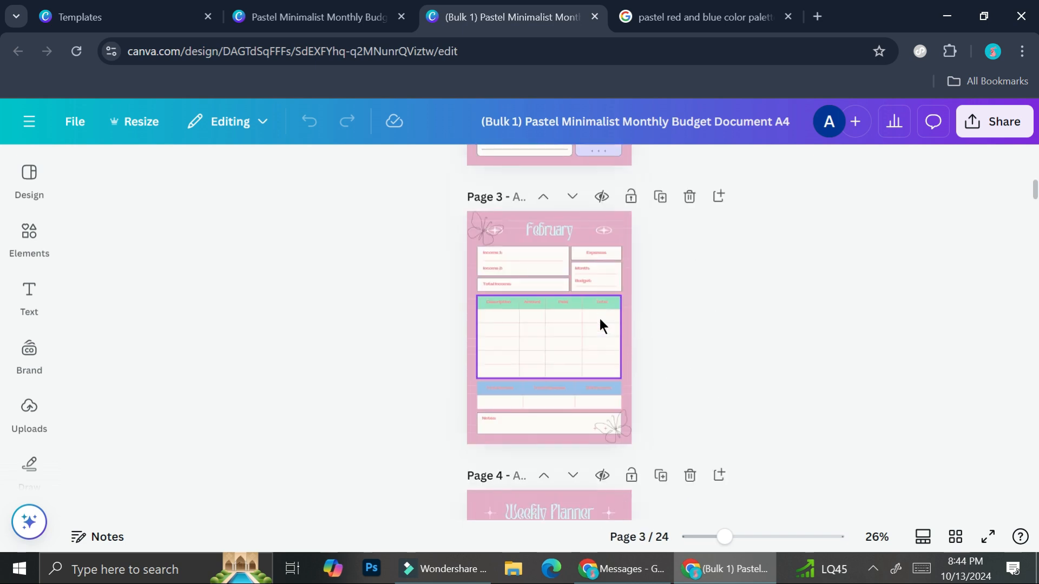
scroll(600, 320, down, 15)
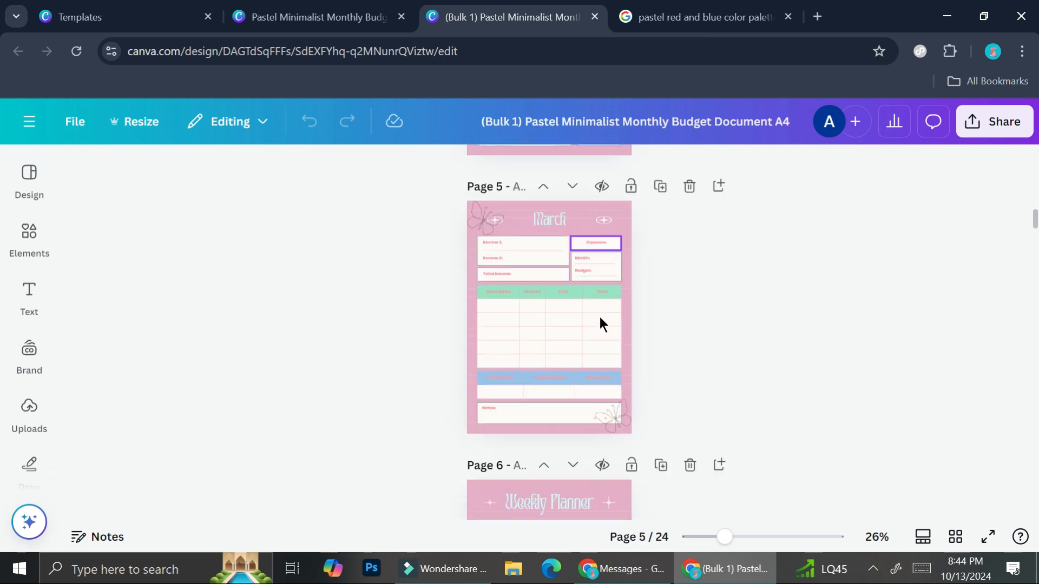
scroll(599, 314, down, 6)
scroll(600, 314, up, 20)
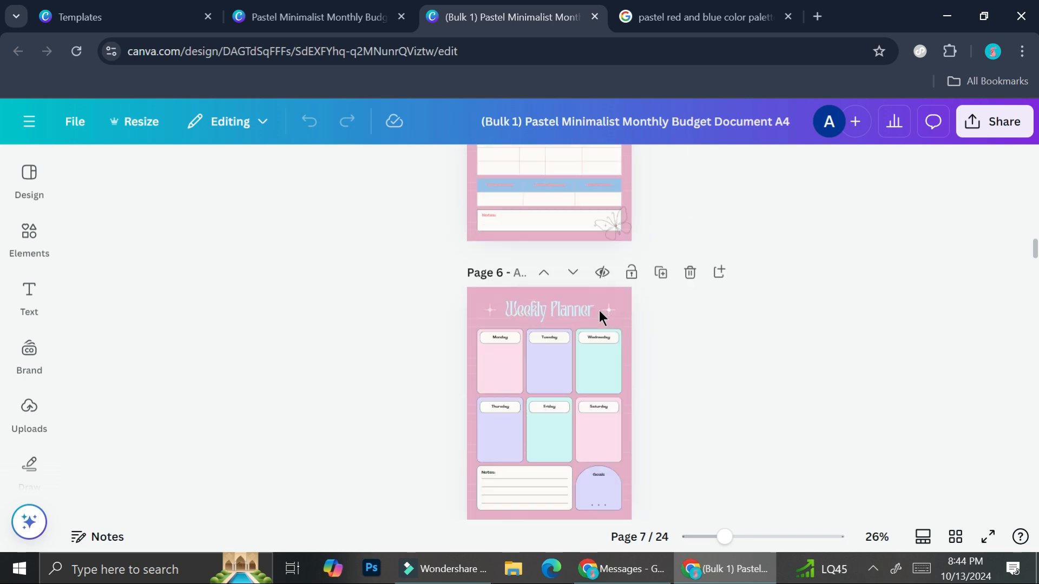
scroll(579, 300, up, 6)
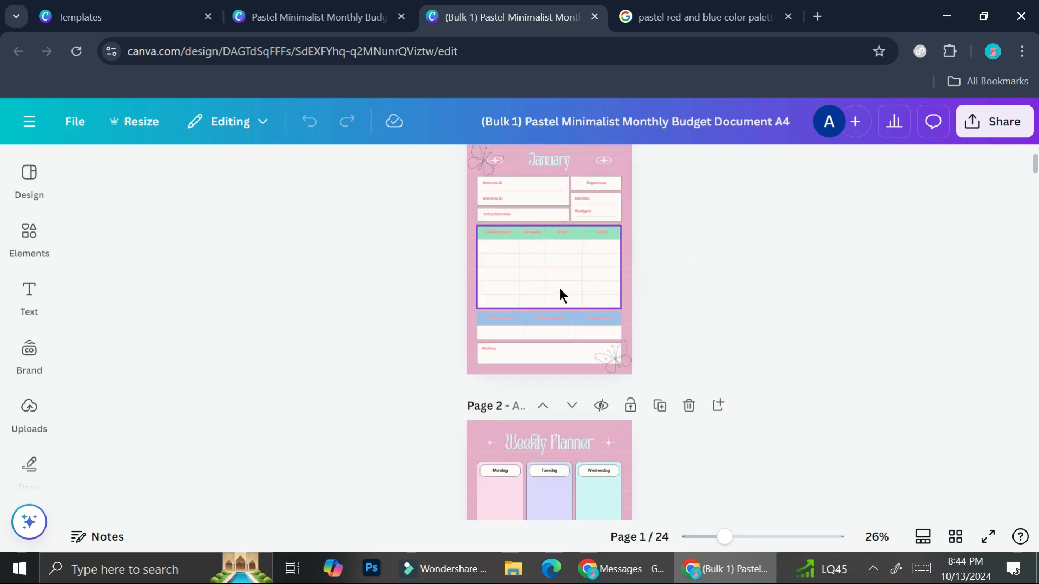
scroll(548, 396, up, 2)
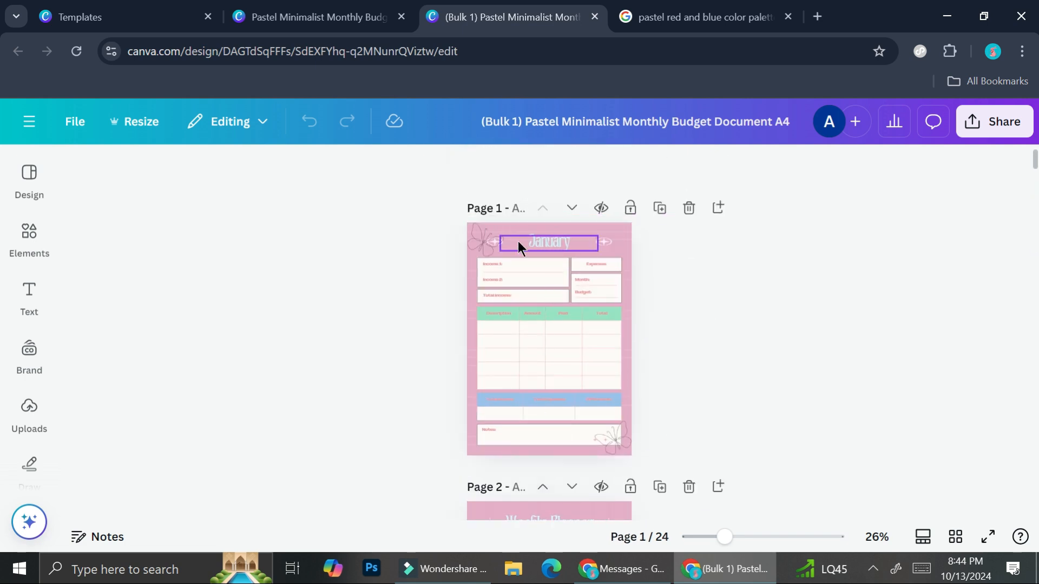
scroll(552, 287, down, 6)
scroll(553, 271, down, 5)
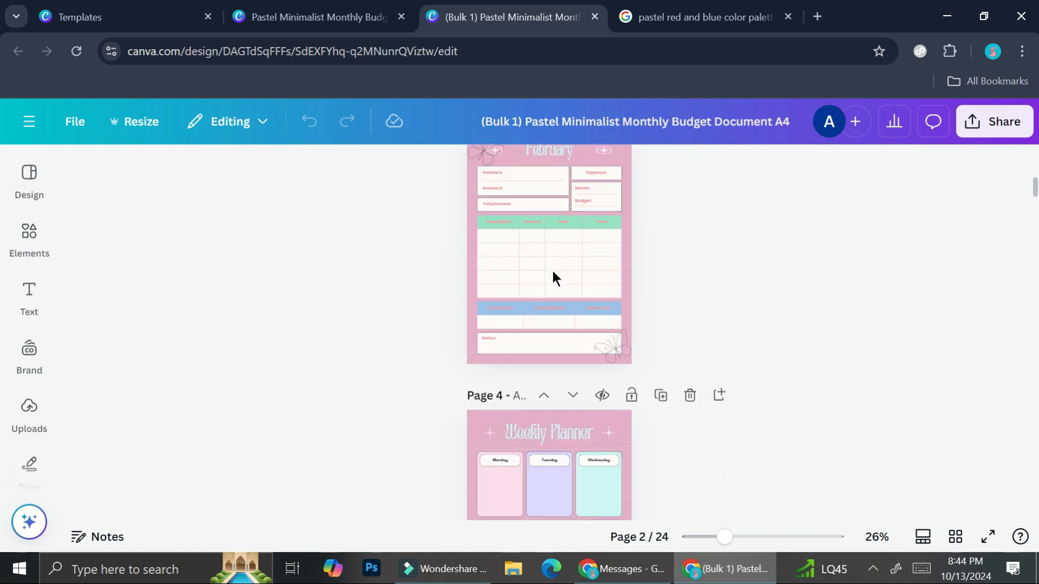
scroll(539, 209, up, 2)
scroll(572, 271, down, 3)
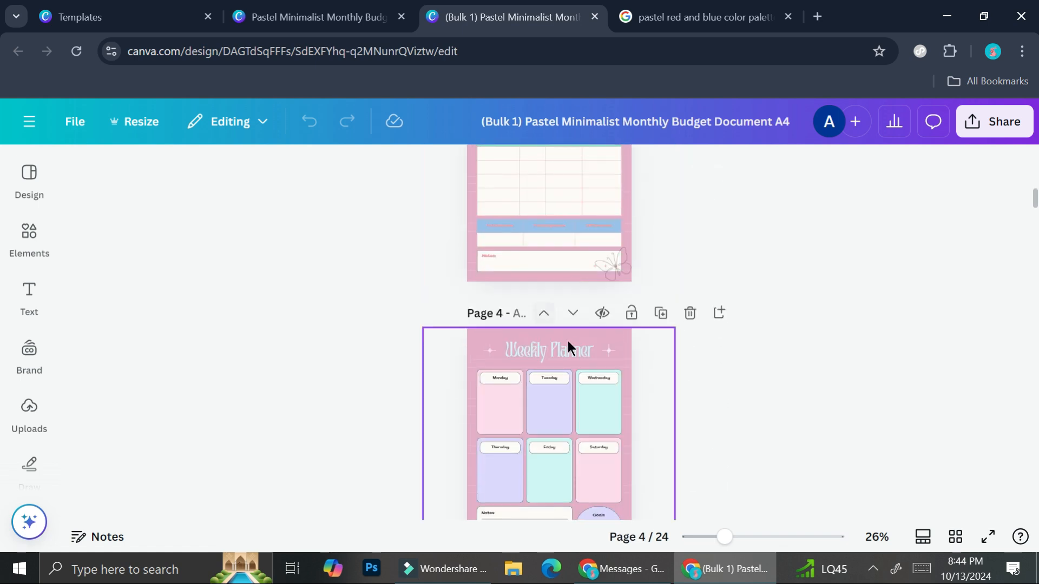
scroll(568, 338, down, 5)
scroll(545, 292, down, 10)
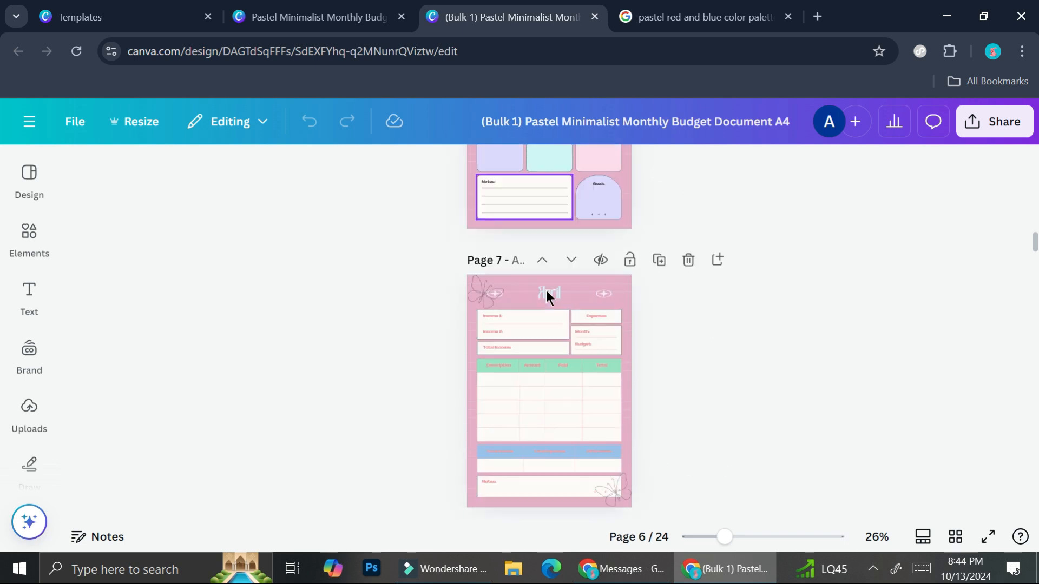
scroll(547, 281, down, 20)
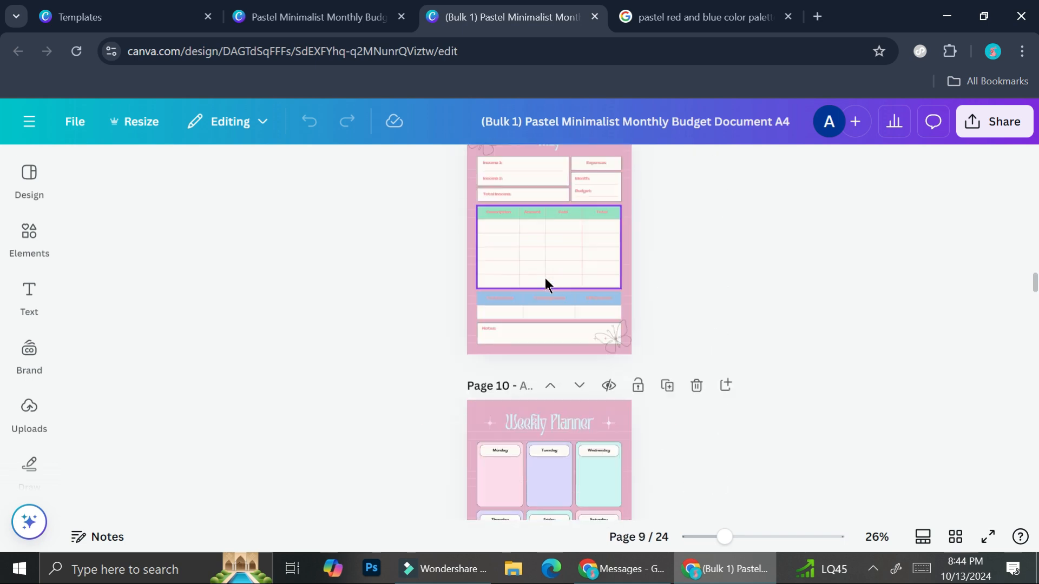
scroll(546, 284, down, 16)
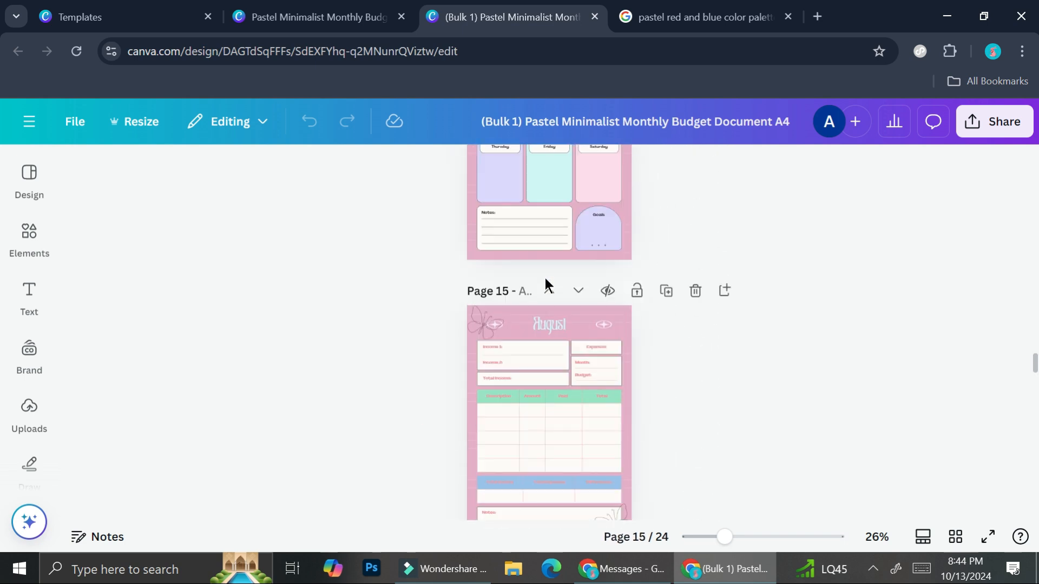
scroll(544, 281, down, 20)
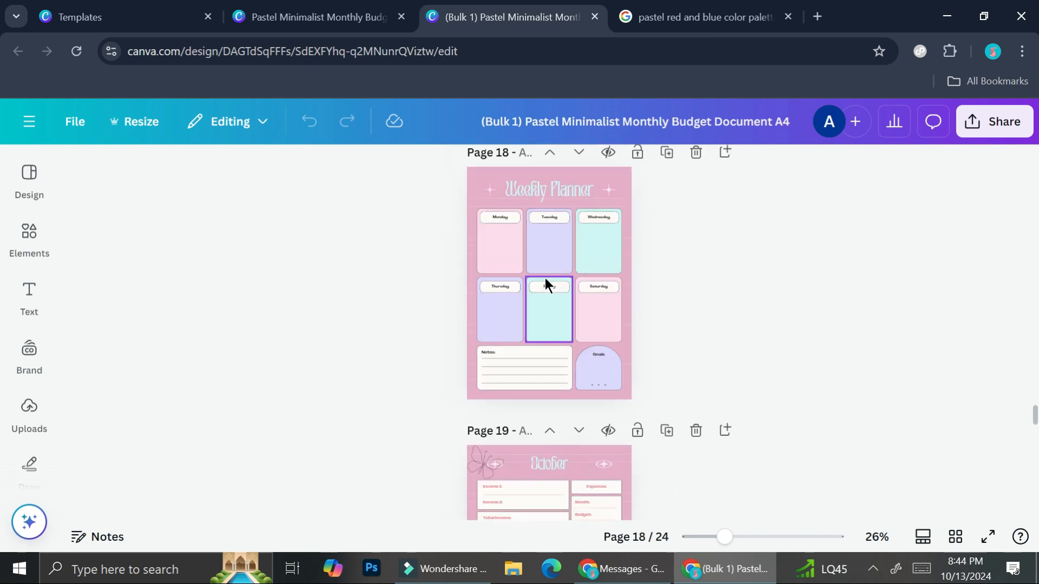
scroll(544, 281, up, 20)
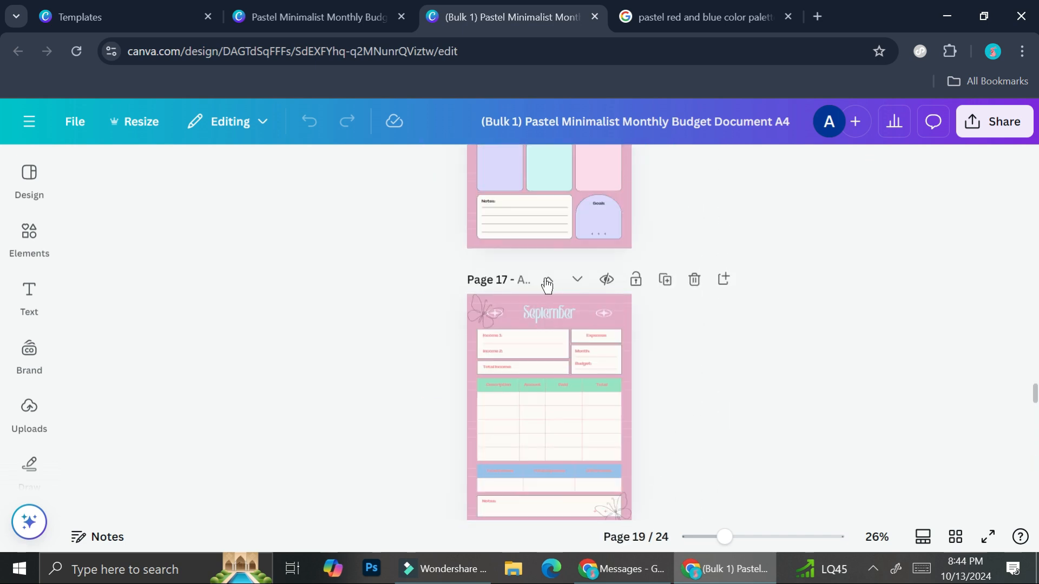
scroll(546, 281, up, 20)
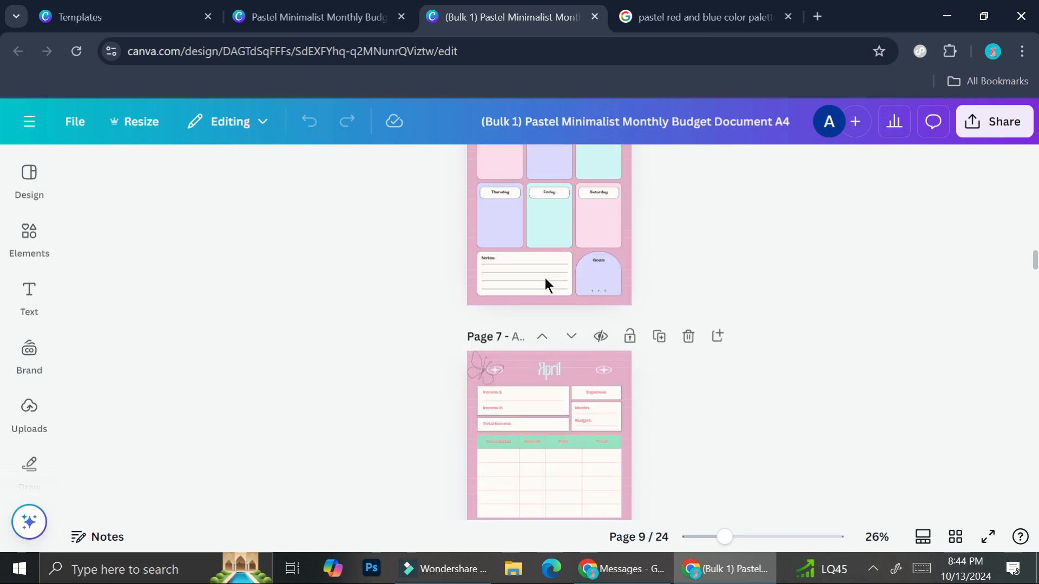
scroll(544, 282, up, 8)
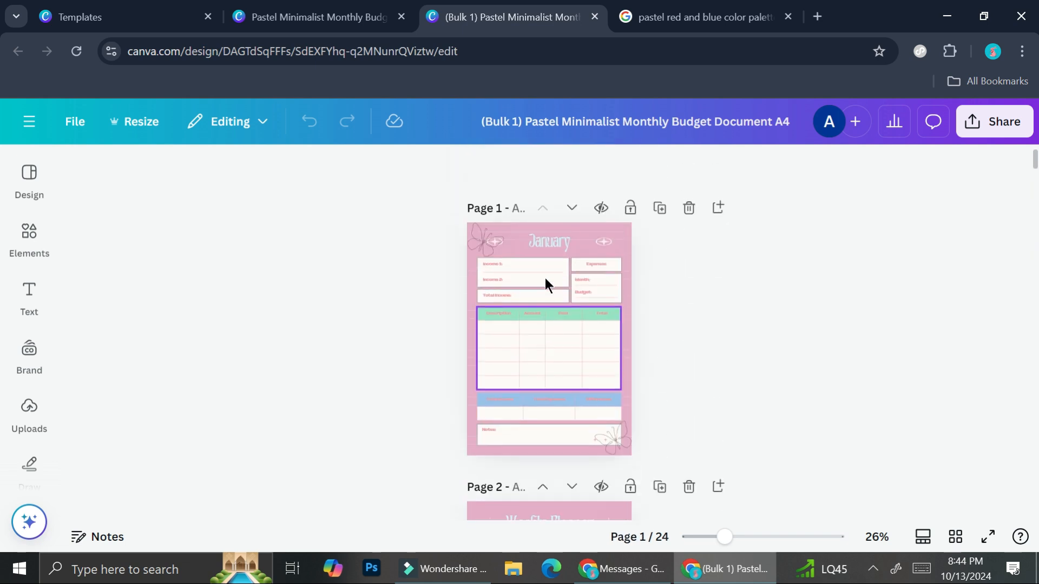
Step: Add a new page after the January weekly planner and apply the pastel Monthly Budget template to it
scroll(665, 298, down, 2)
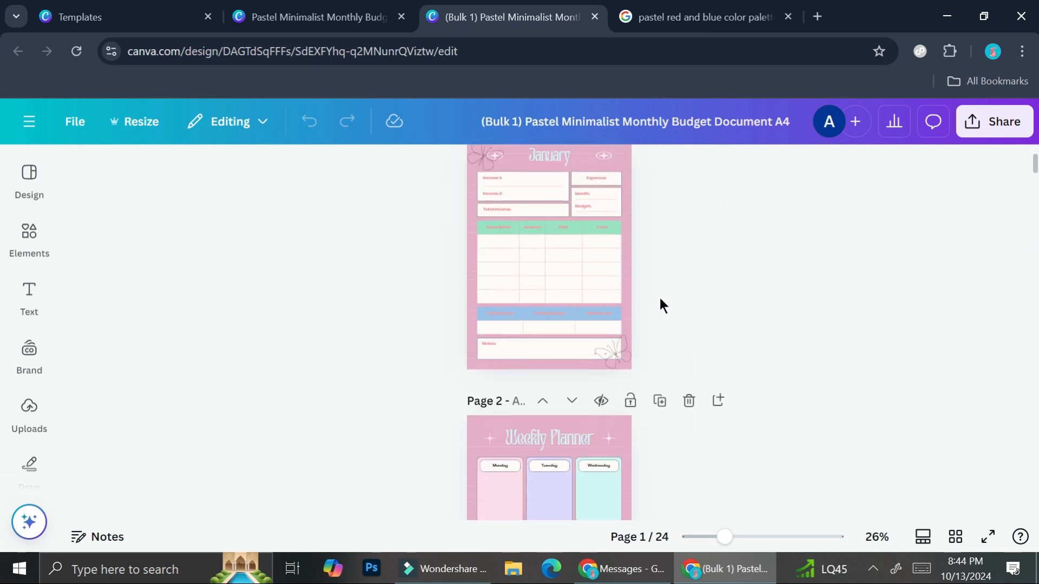
scroll(659, 297, down, 3)
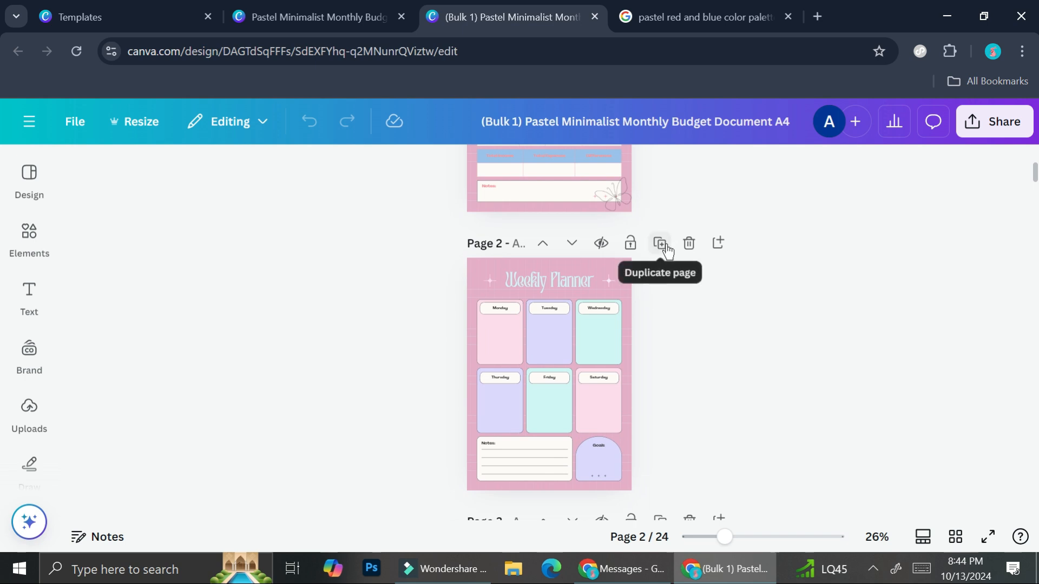
click(719, 244)
click(32, 182)
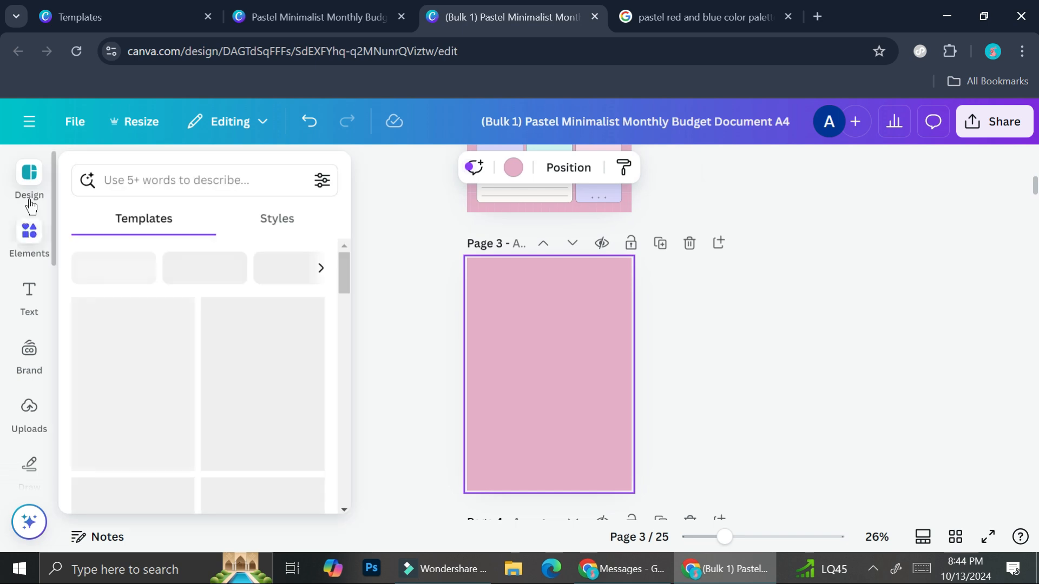
scroll(191, 398, down, 5)
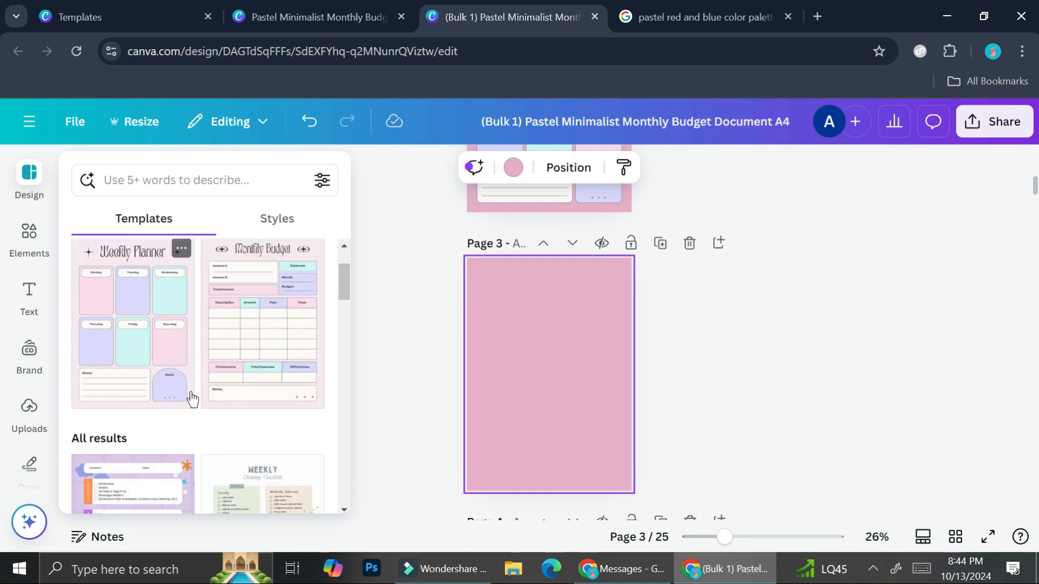
scroll(227, 341, up, 3)
click(262, 332)
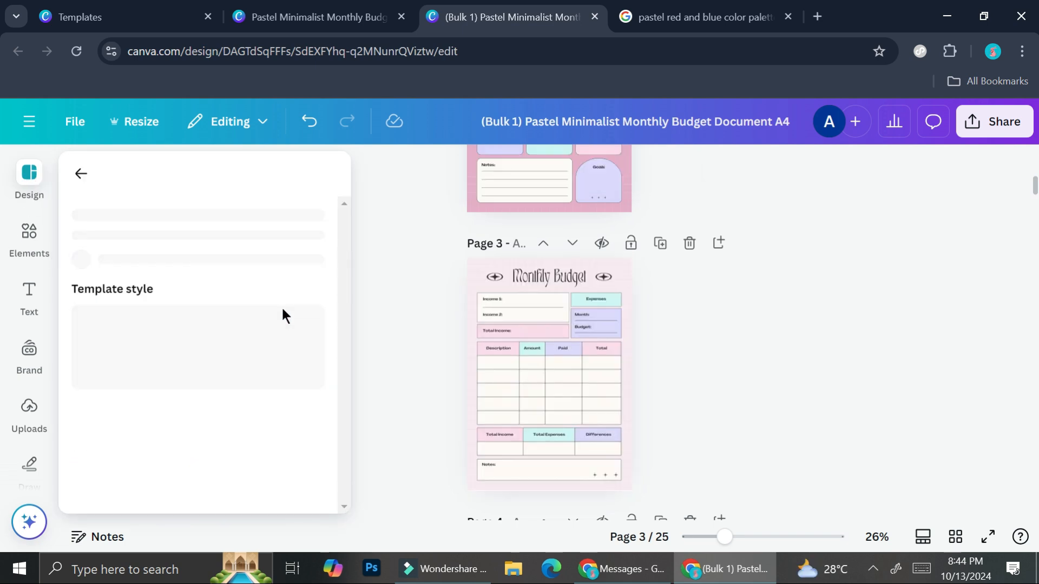
Step: Replace the design on page 3 with the beige Budget Tracker template, and delete that page
scroll(283, 316, down, 6)
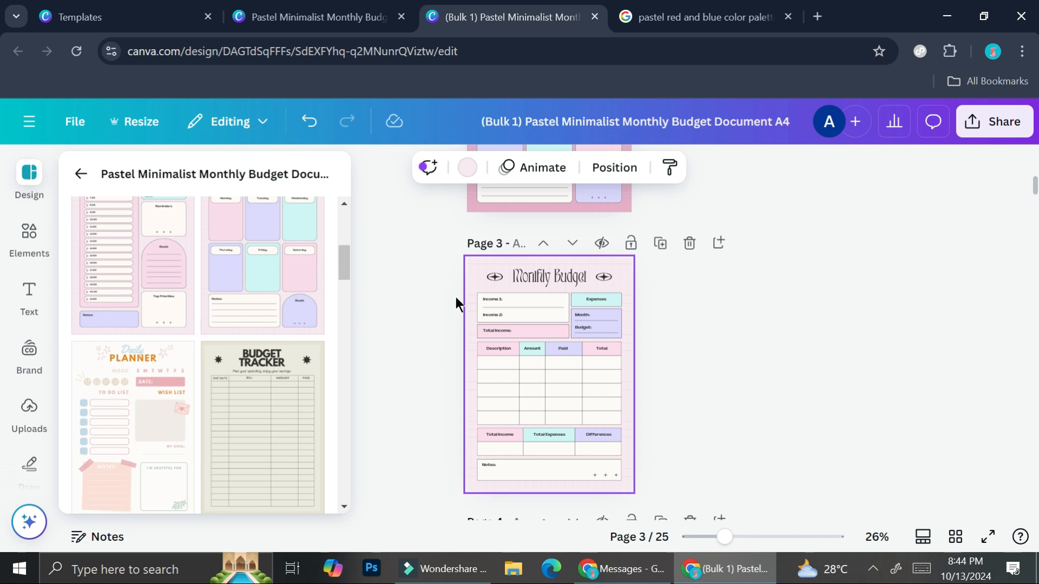
mouse_move(29, 176)
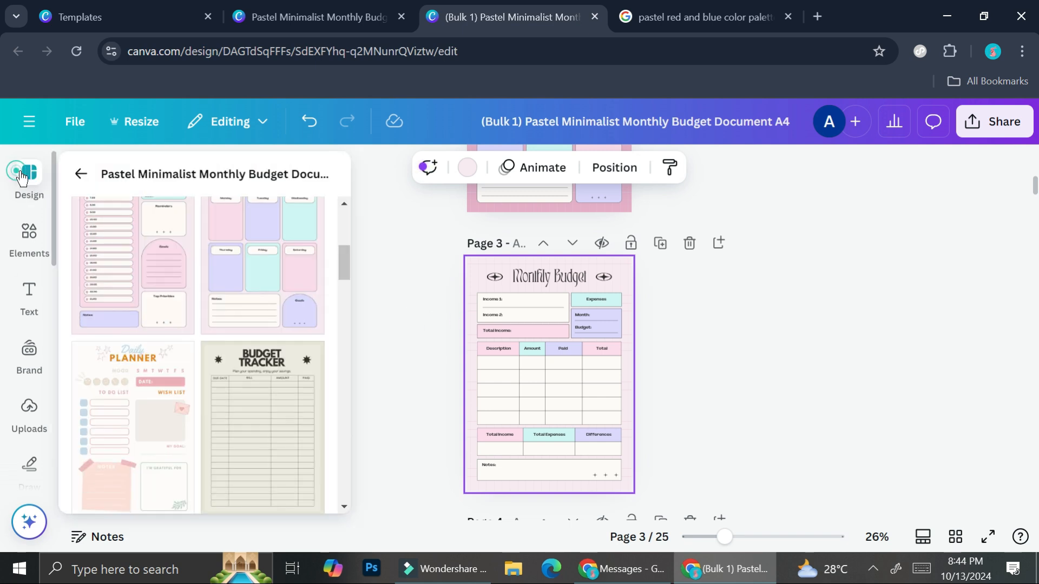
click(272, 429)
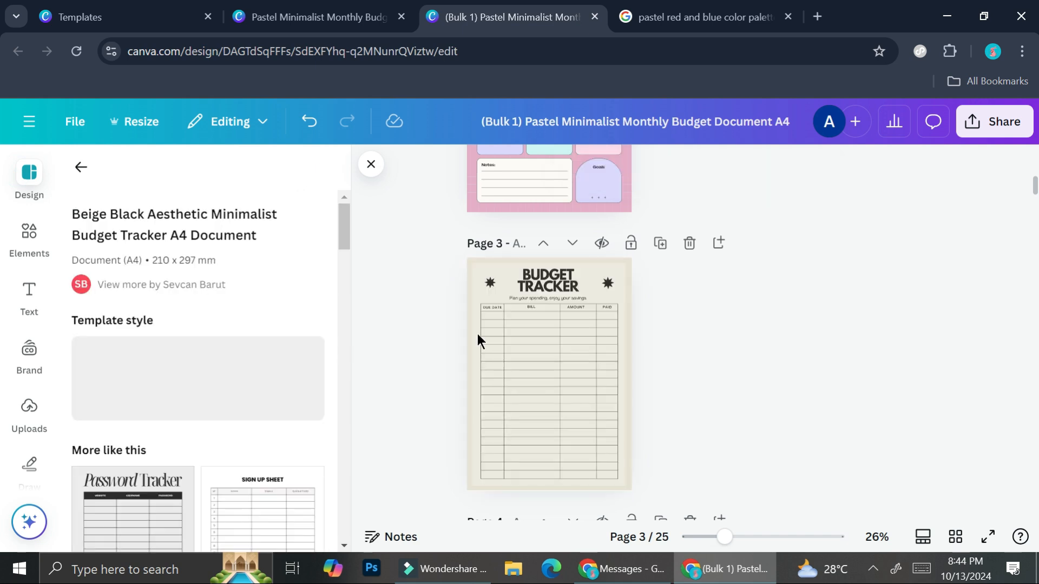
scroll(230, 415, down, 4)
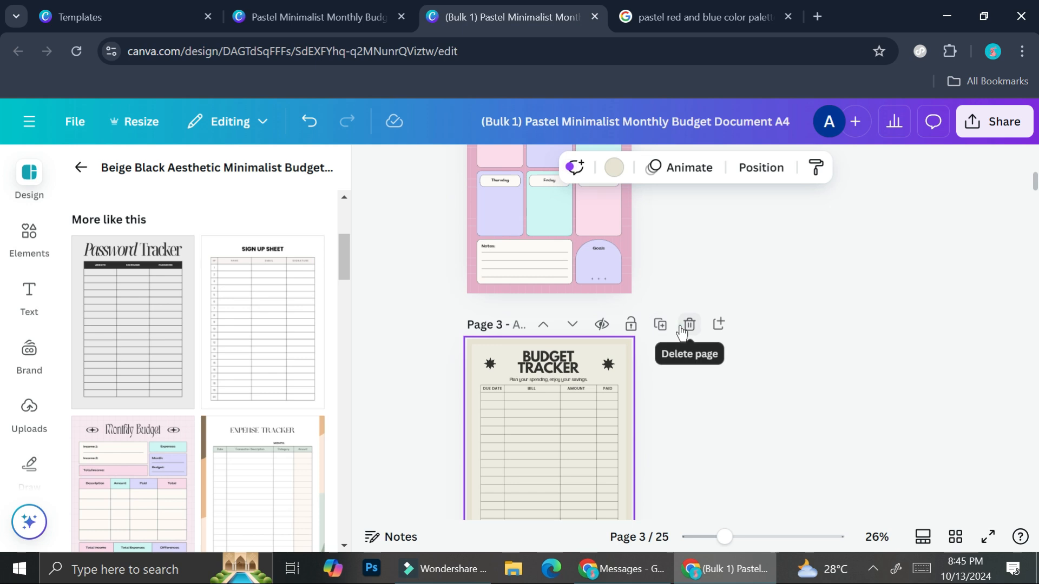
click(689, 324)
Step: View the design's sharing and download options, and close them without exporting
scroll(712, 303, up, 8)
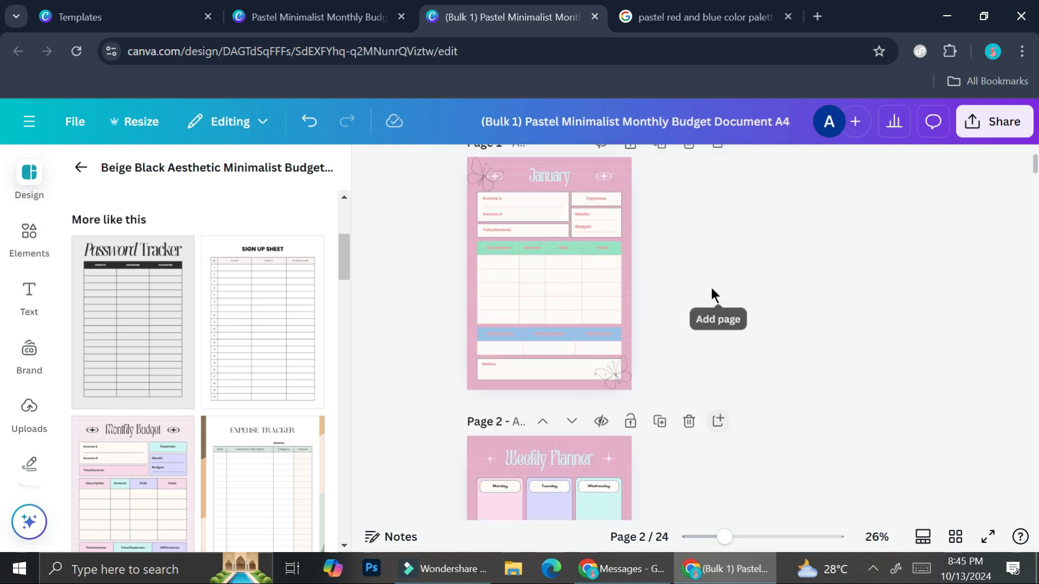
click(1002, 129)
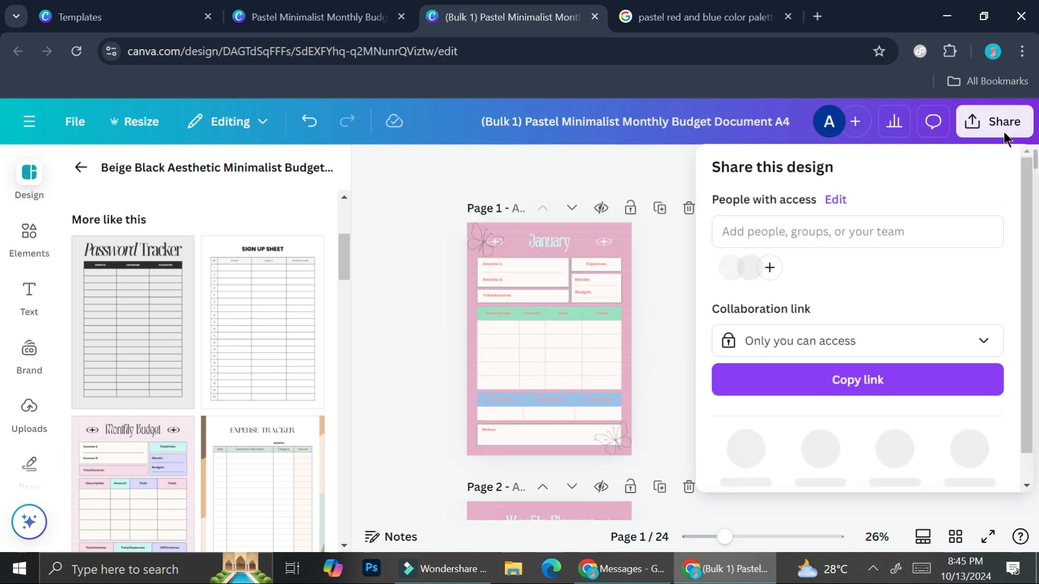
scroll(832, 325, down, 1)
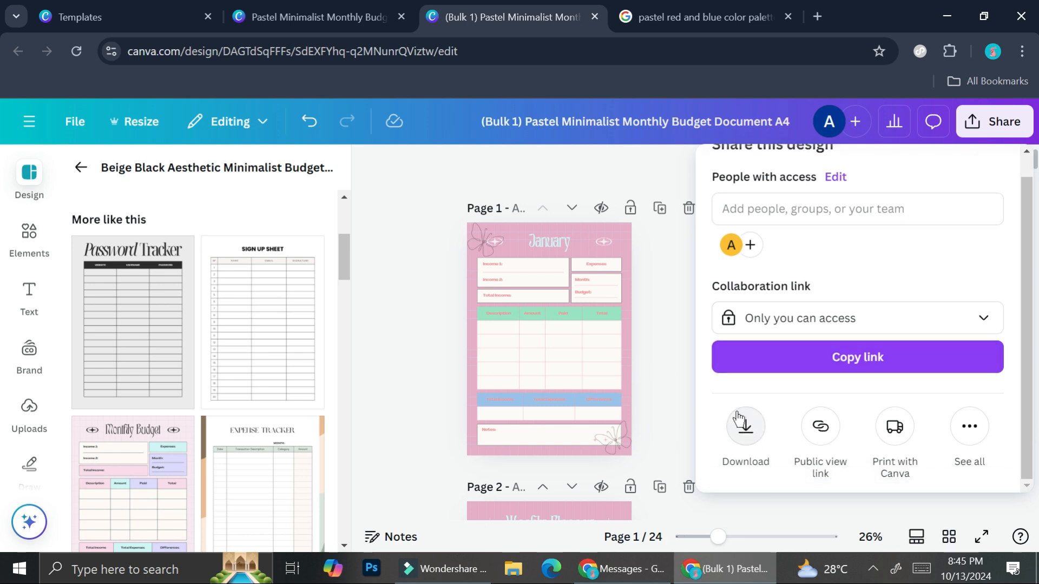
click(658, 341)
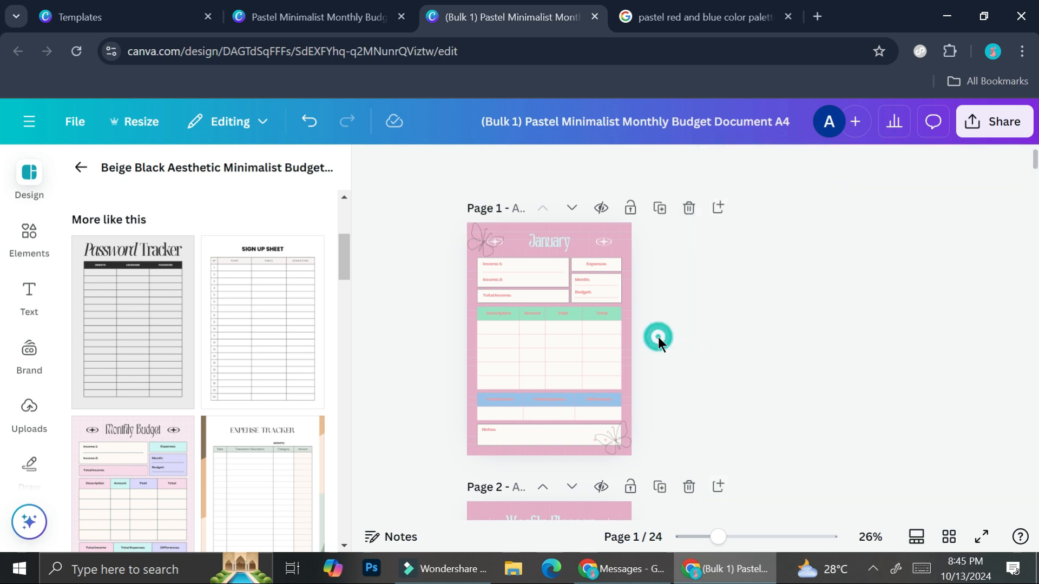
Step: Examine the January budget page and its weekly planner page up close to check their layout
drag(753, 548, 738, 548)
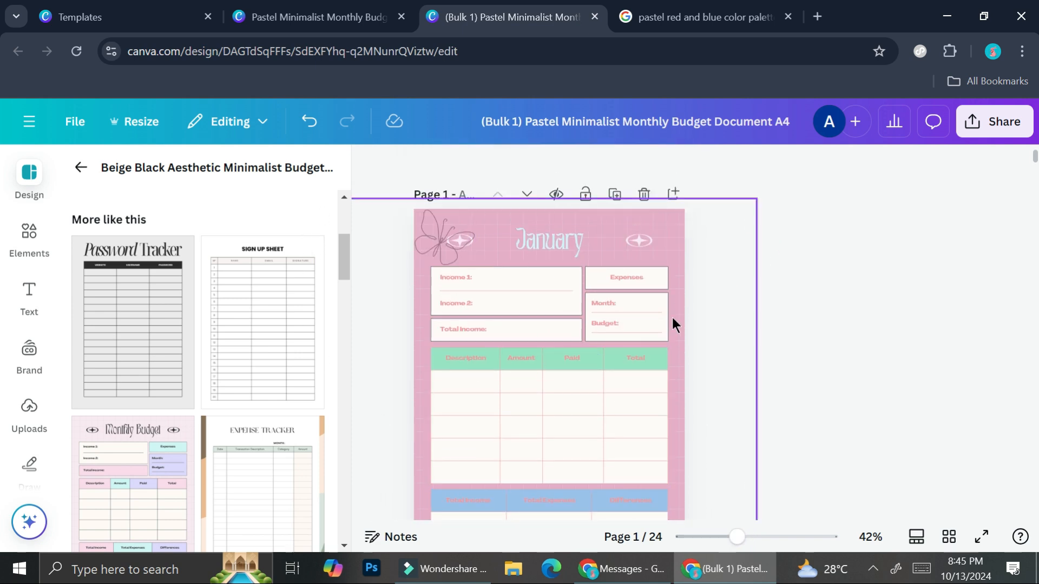
scroll(673, 317, down, 2)
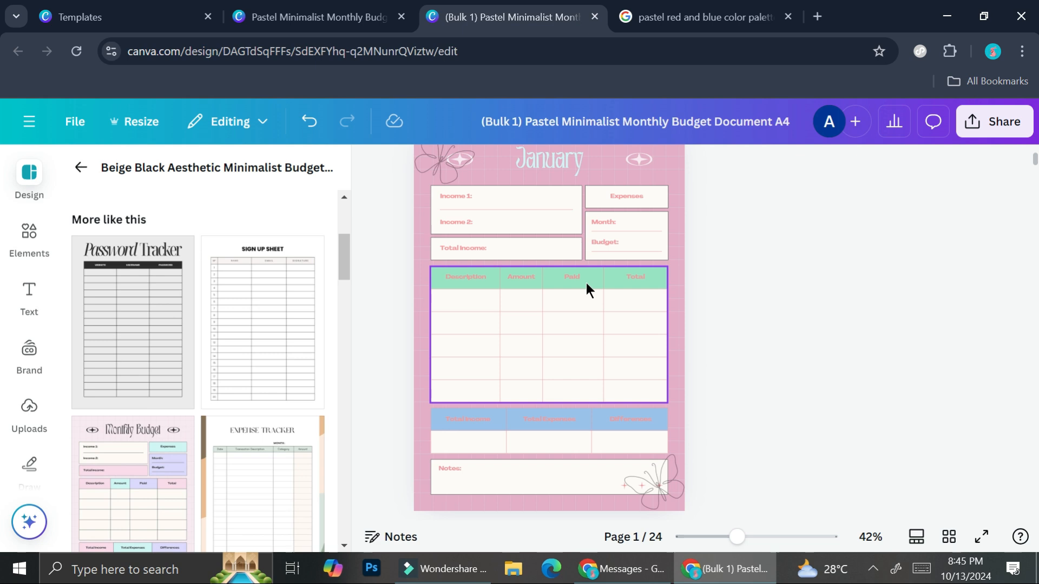
scroll(586, 283, up, 2)
scroll(515, 296, down, 4)
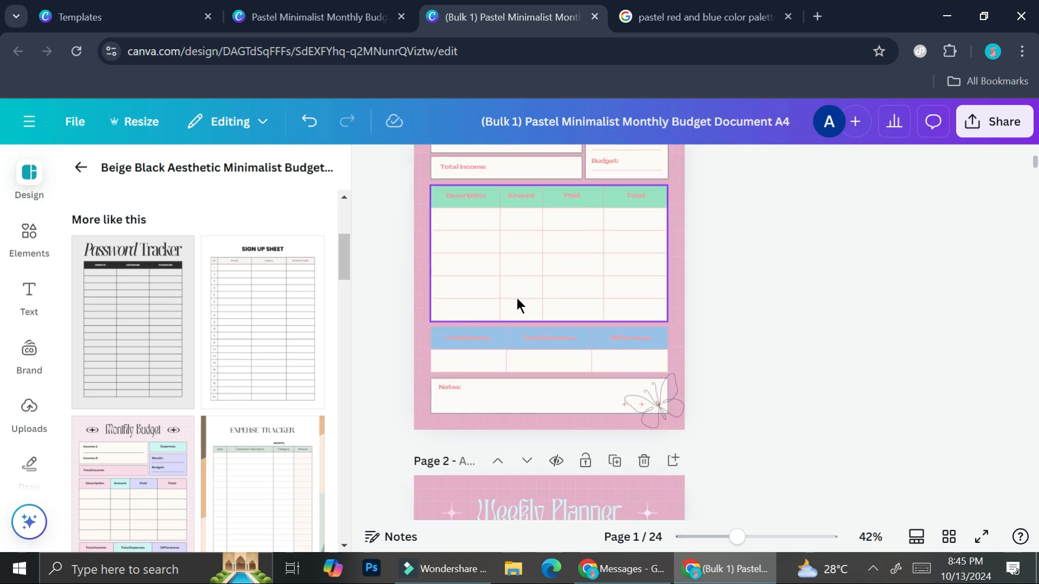
scroll(553, 288, up, 2)
scroll(508, 245, up, 2)
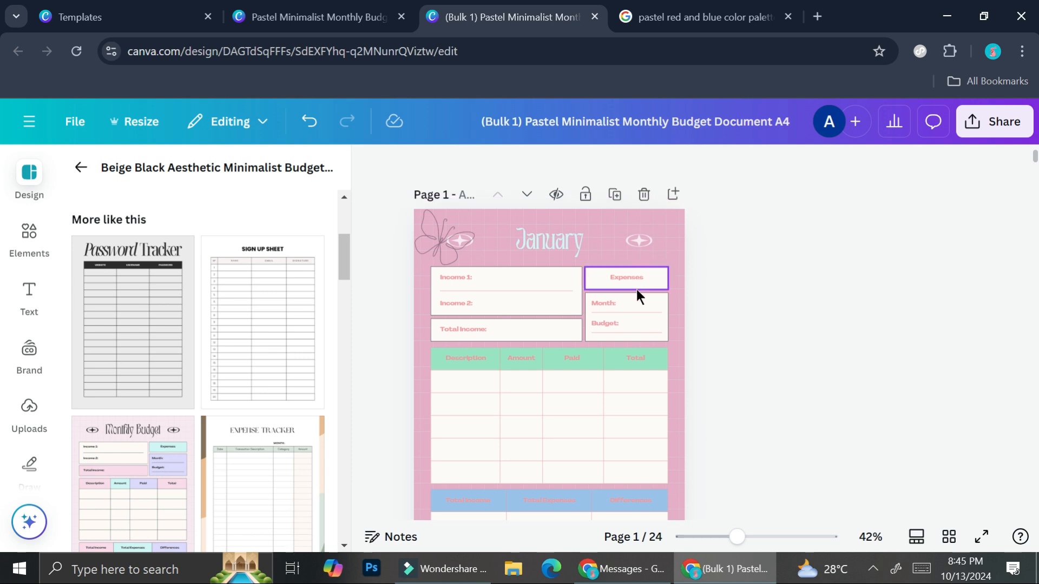
scroll(712, 286, down, 10)
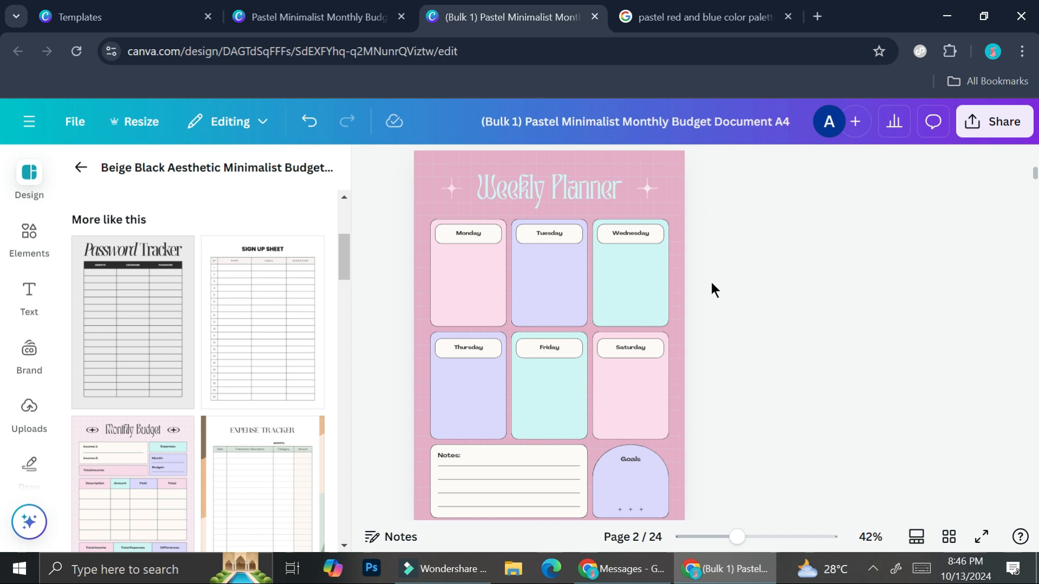
scroll(712, 284, up, 8)
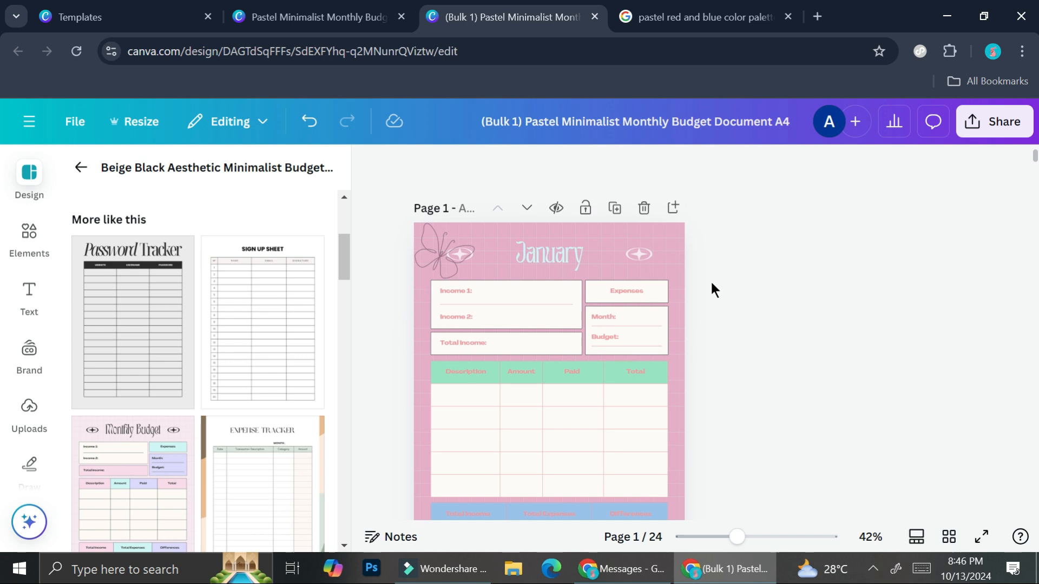